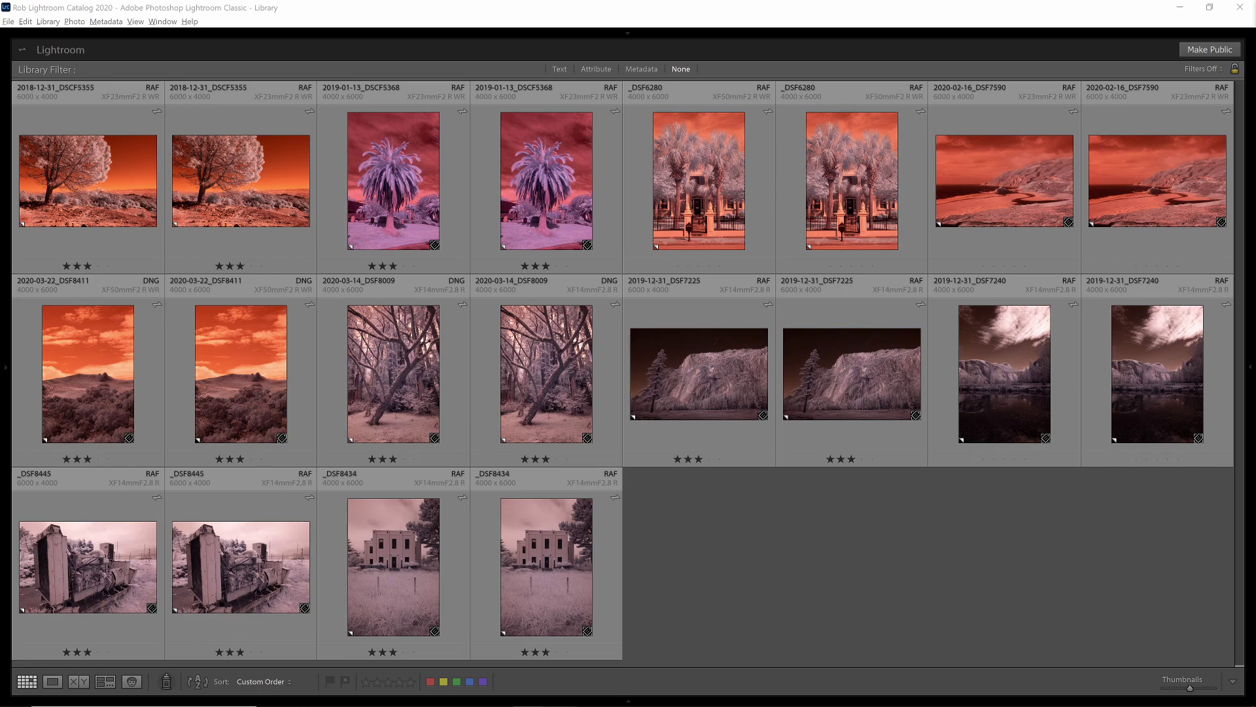
Select the first thumbnail, 2018-12-31_DSCF5355, the orange infrared tree landscape.
{"action": "left_click", "coordinate": [133, 196]}
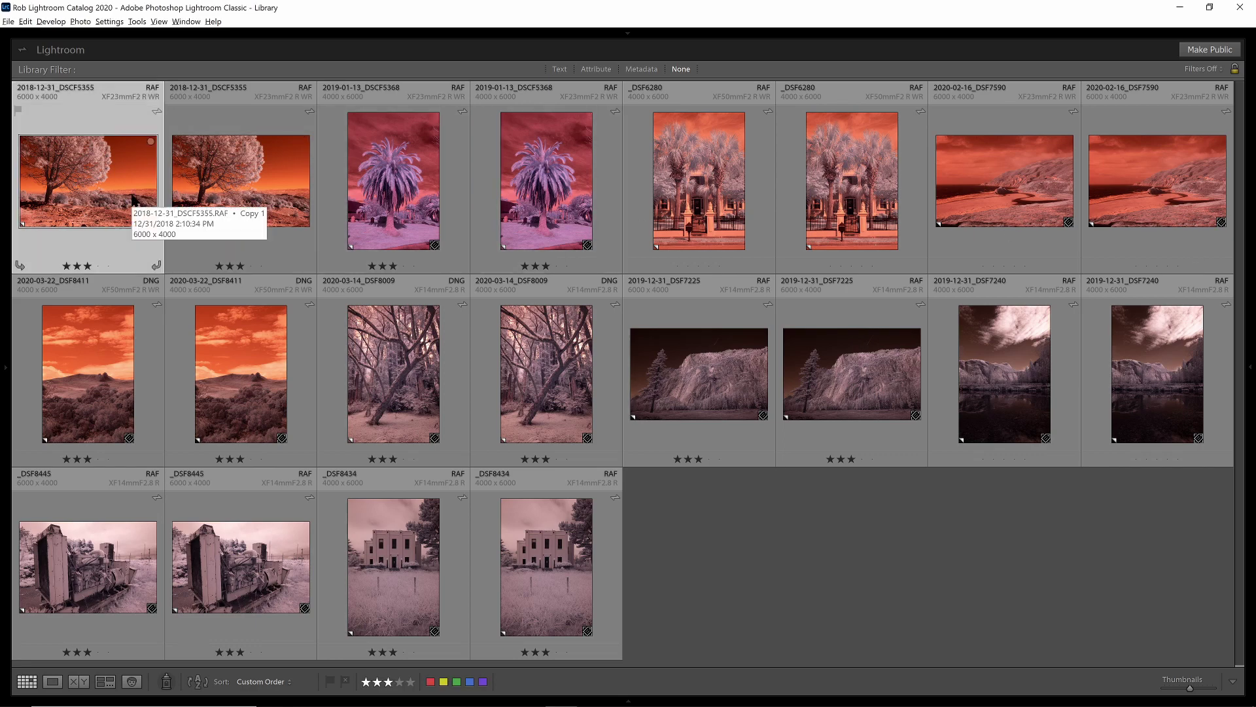
In Develop, apply the X-T20 IR Channel Mixer 590 profile and white-balance from the grey rocks.
{"action": "key", "text": "d"}
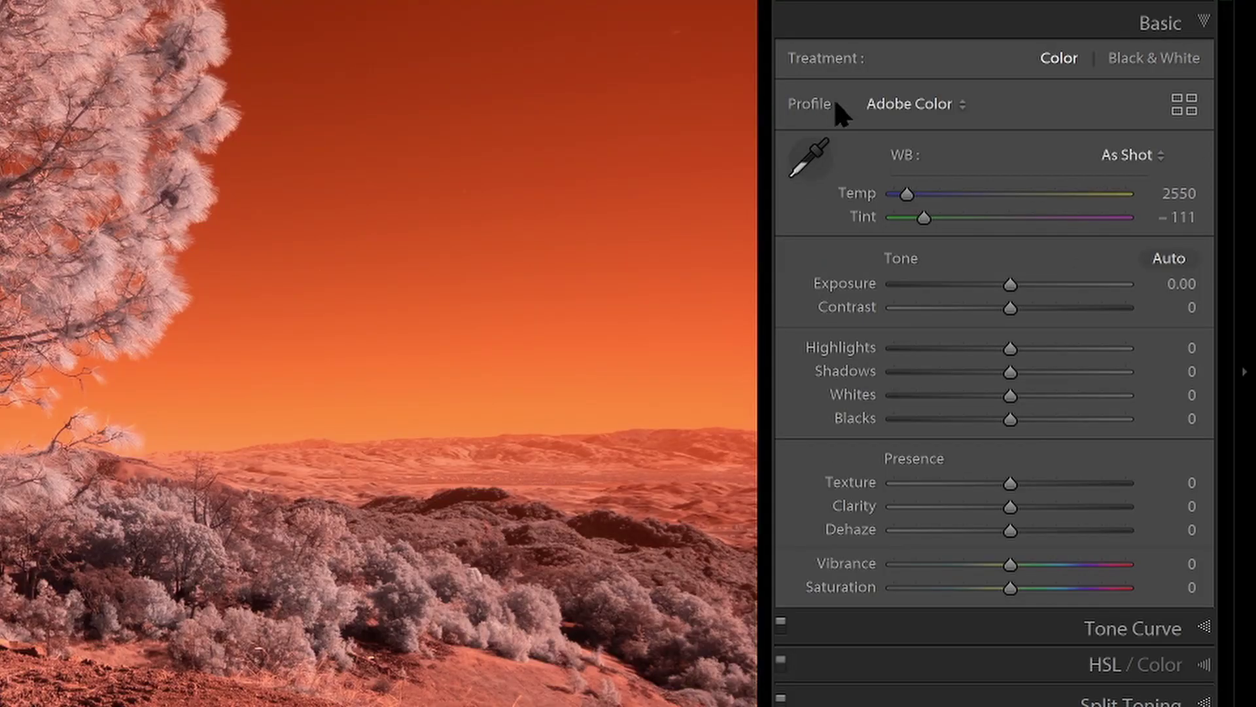
{"action": "left_click", "coordinate": [1184, 105]}
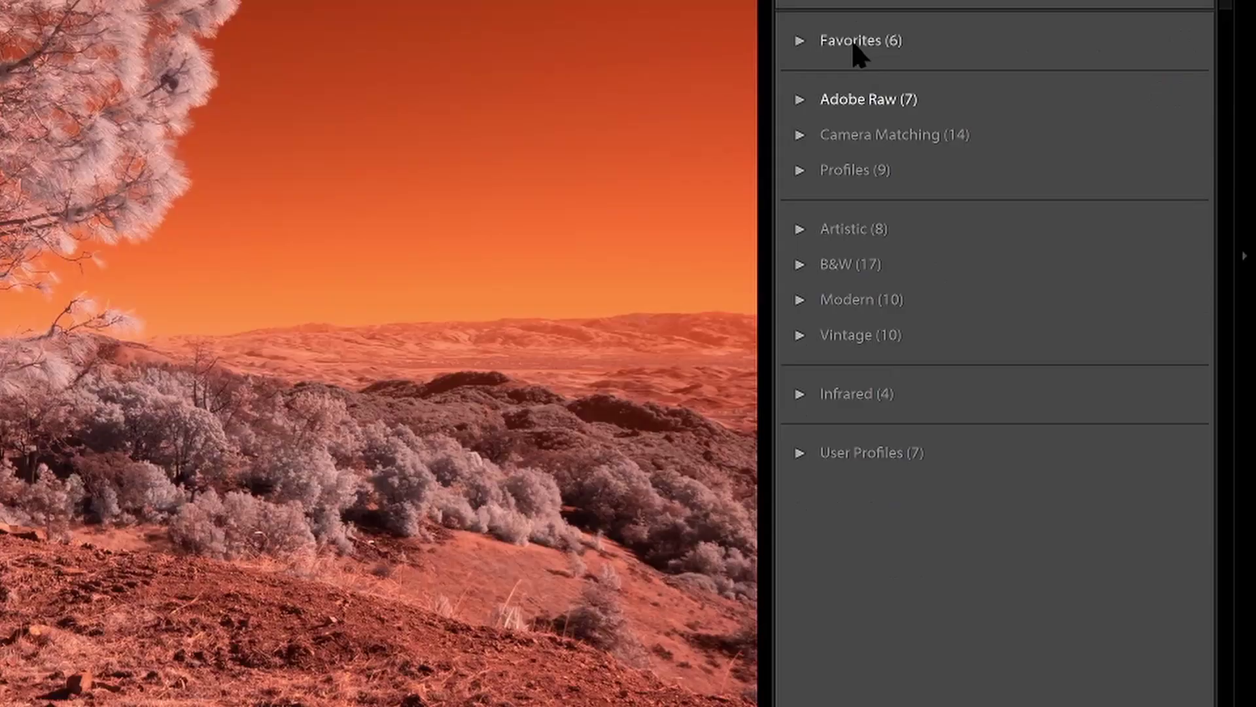
{"action": "left_click", "coordinate": [854, 156]}
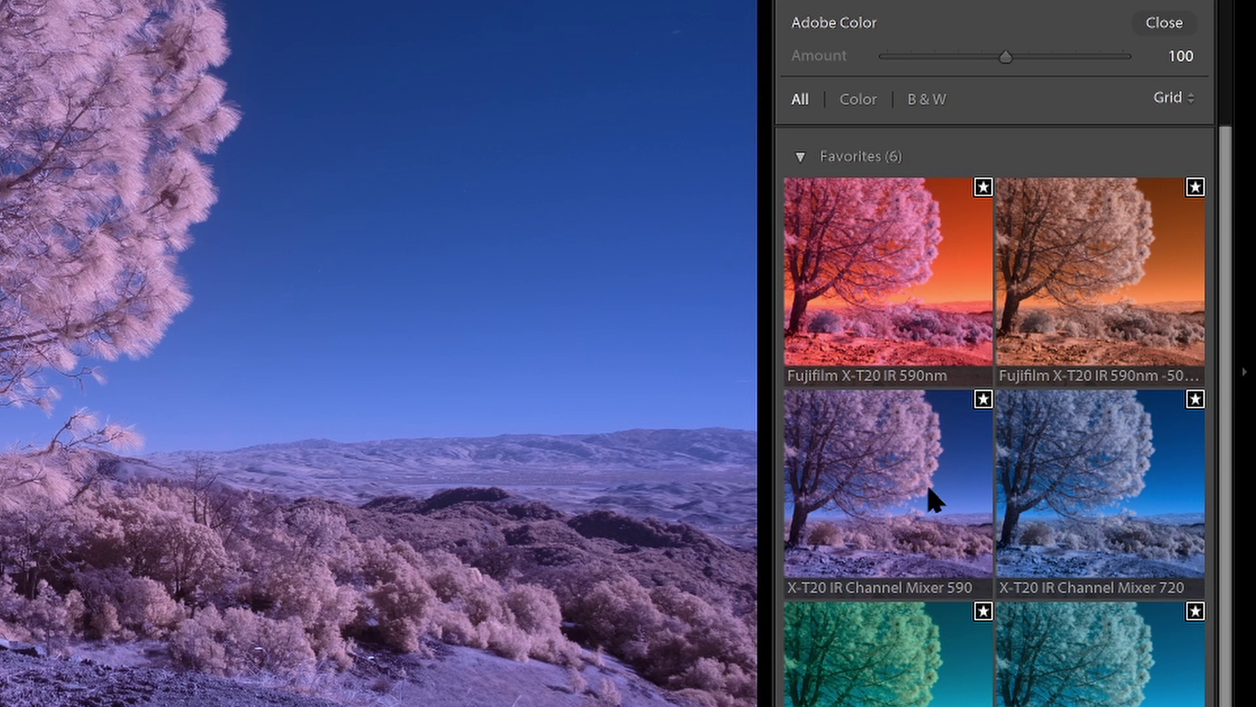
{"action": "left_click", "coordinate": [934, 502]}
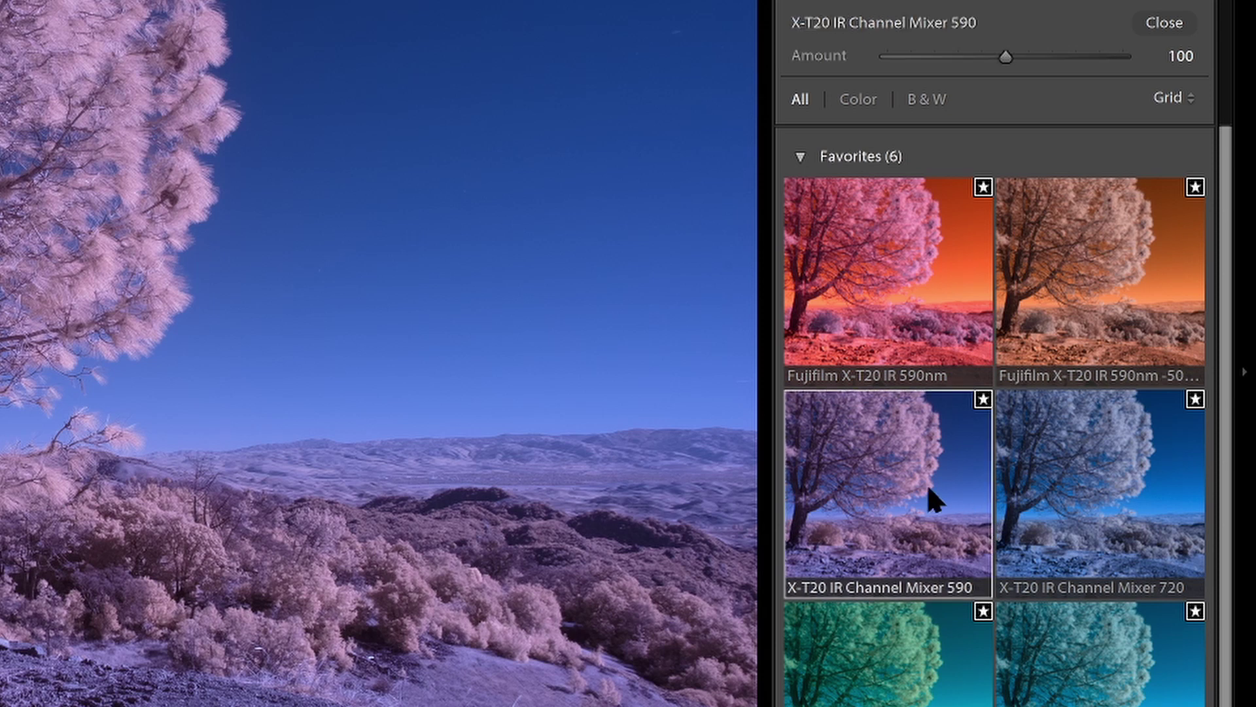
{"action": "left_click", "coordinate": [1162, 30]}
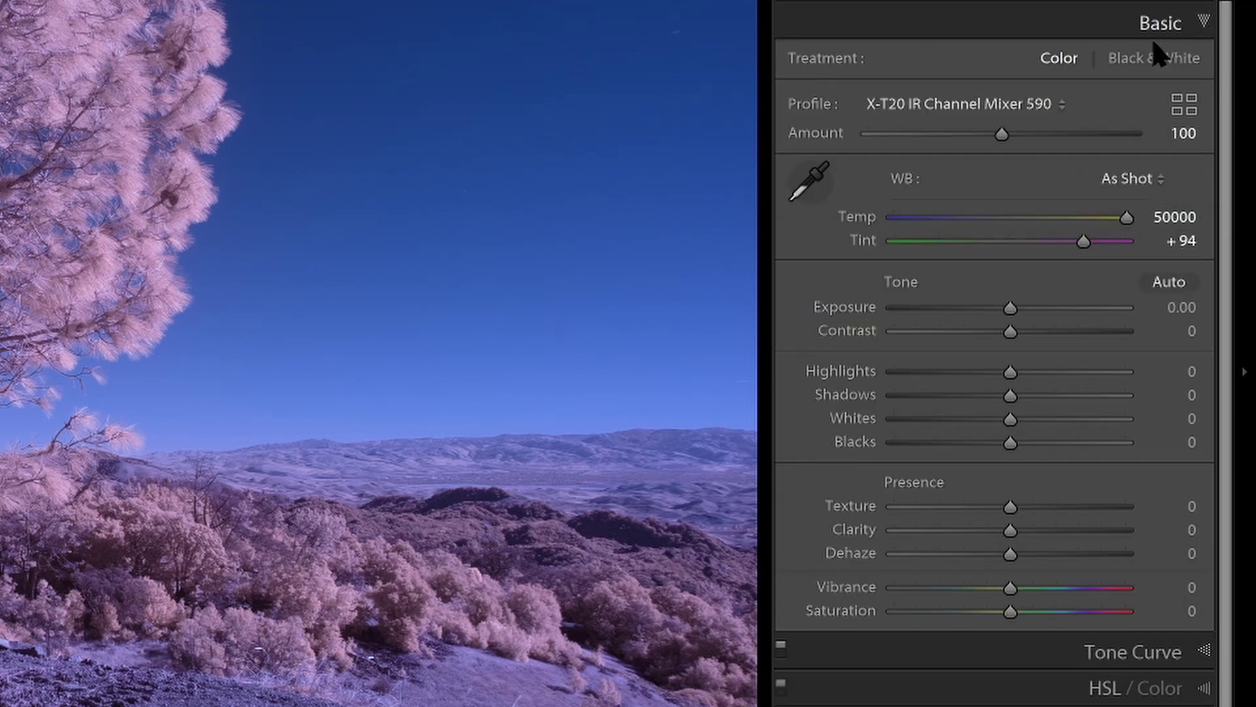
{"action": "left_click", "coordinate": [810, 182]}
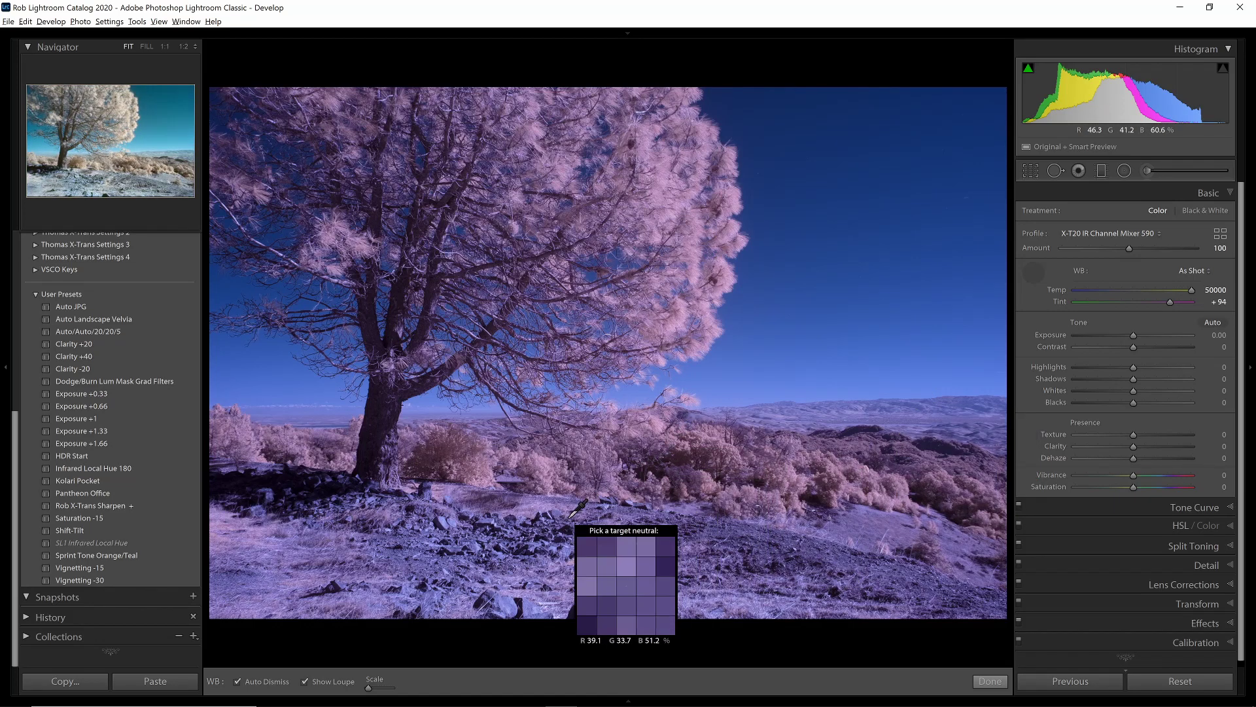
{"action": "left_click", "coordinate": [509, 611]}
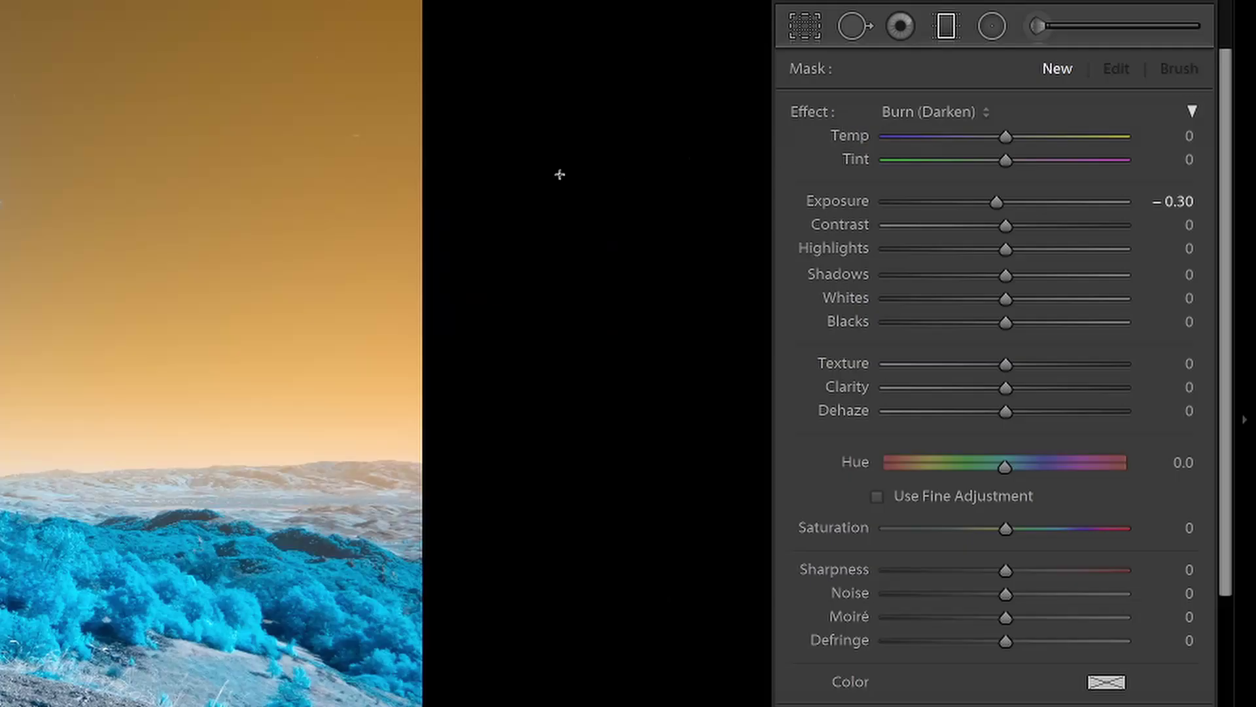
Add a graduated filter set to the Hue effect, shifted to about 171.8.
{"action": "left_click_drag", "start_coordinate": [439, 203], "coordinate": [490, 202]}
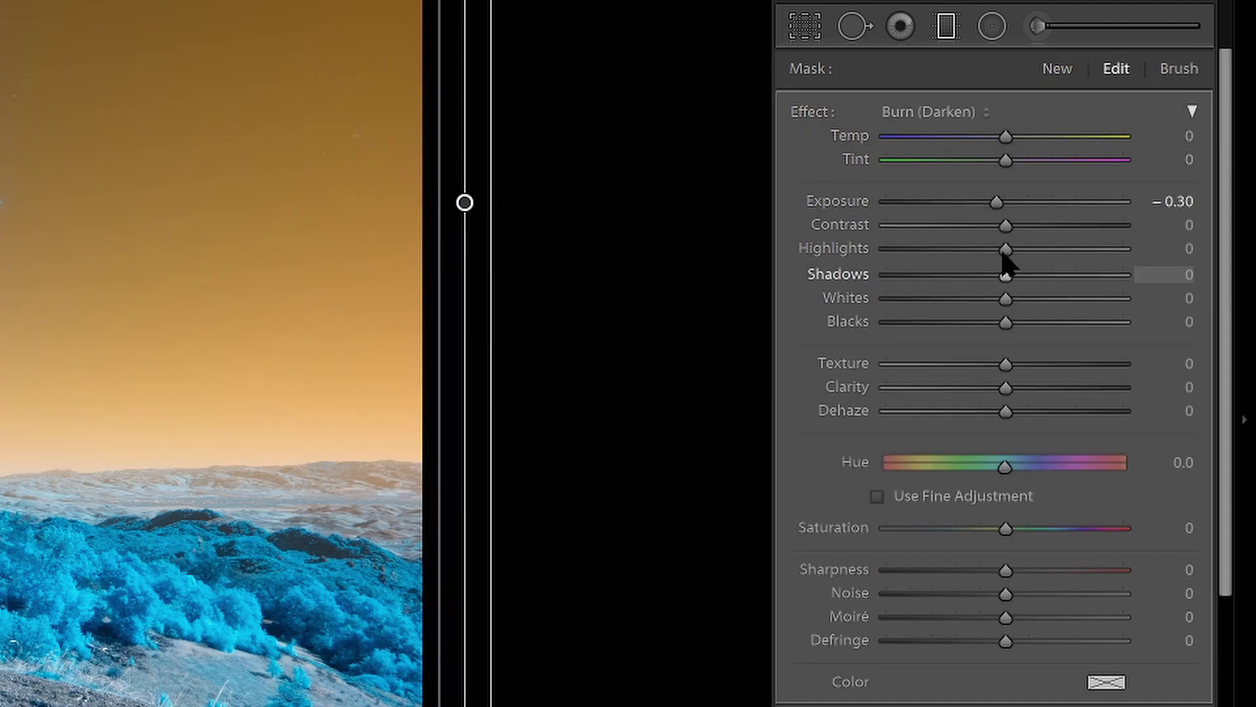
{"action": "left_click", "coordinate": [982, 114]}
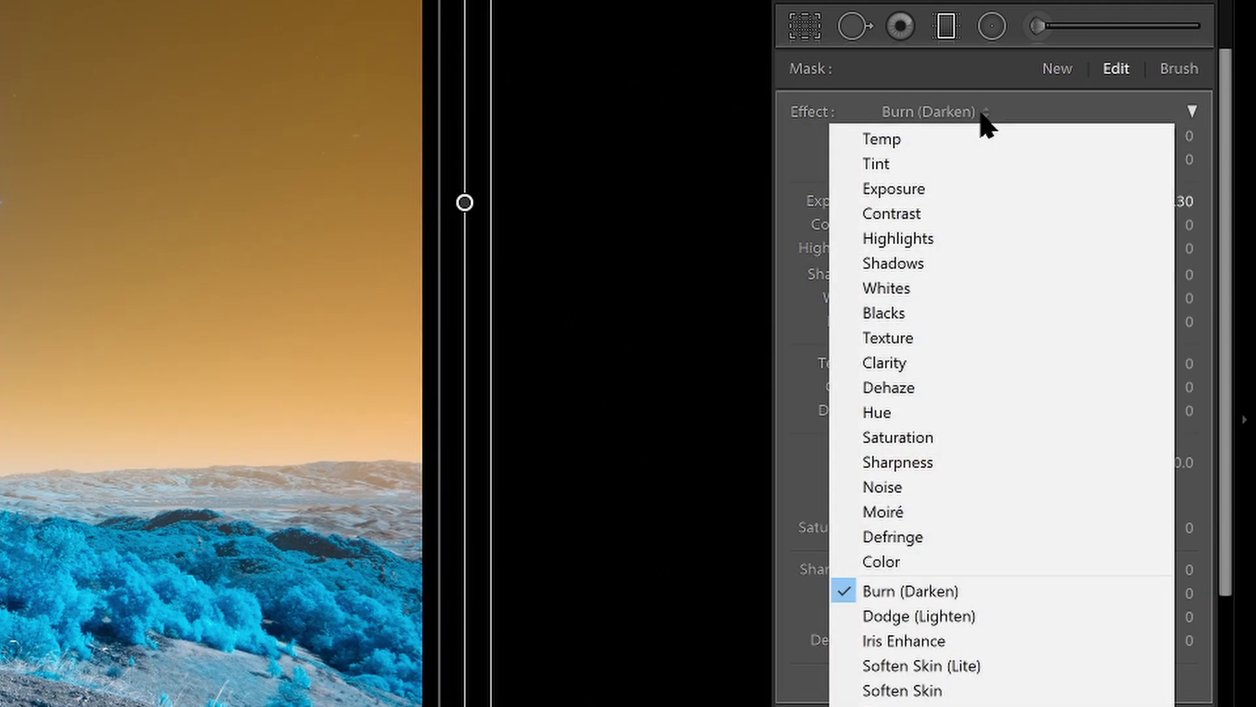
{"action": "left_click", "coordinate": [945, 413]}
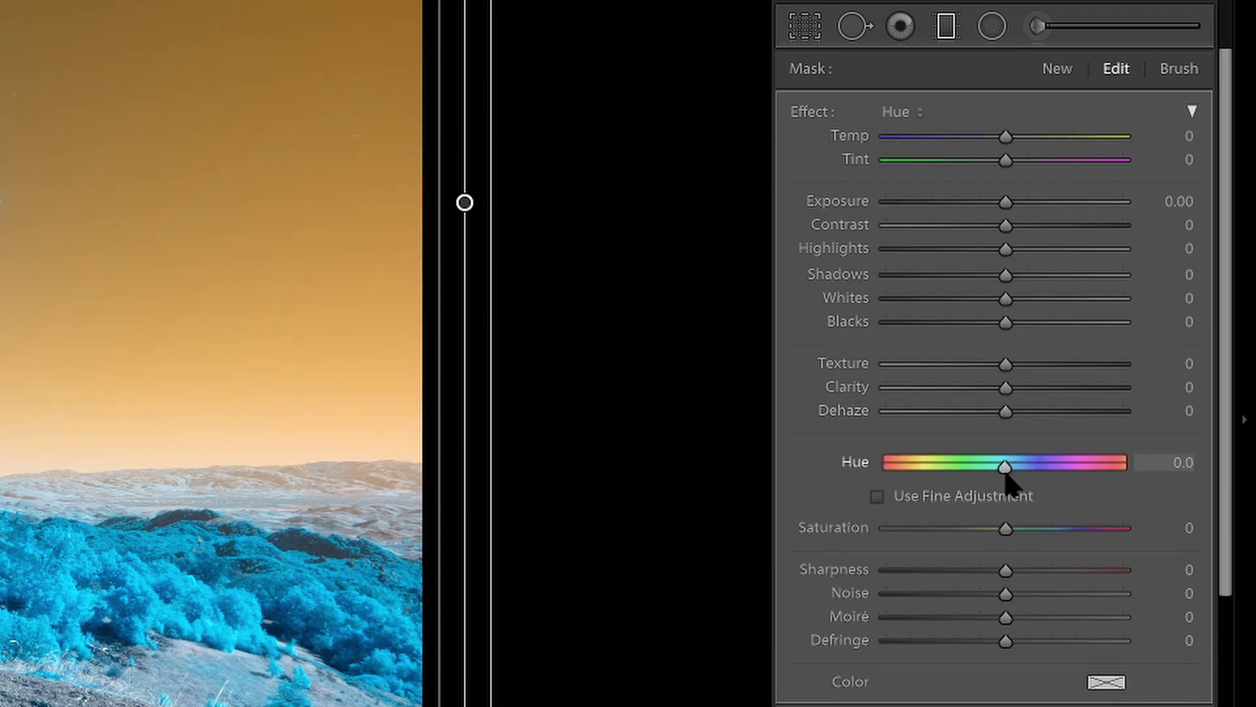
{"action": "left_click_drag", "start_coordinate": [1003, 467], "coordinate": [1049, 470]}
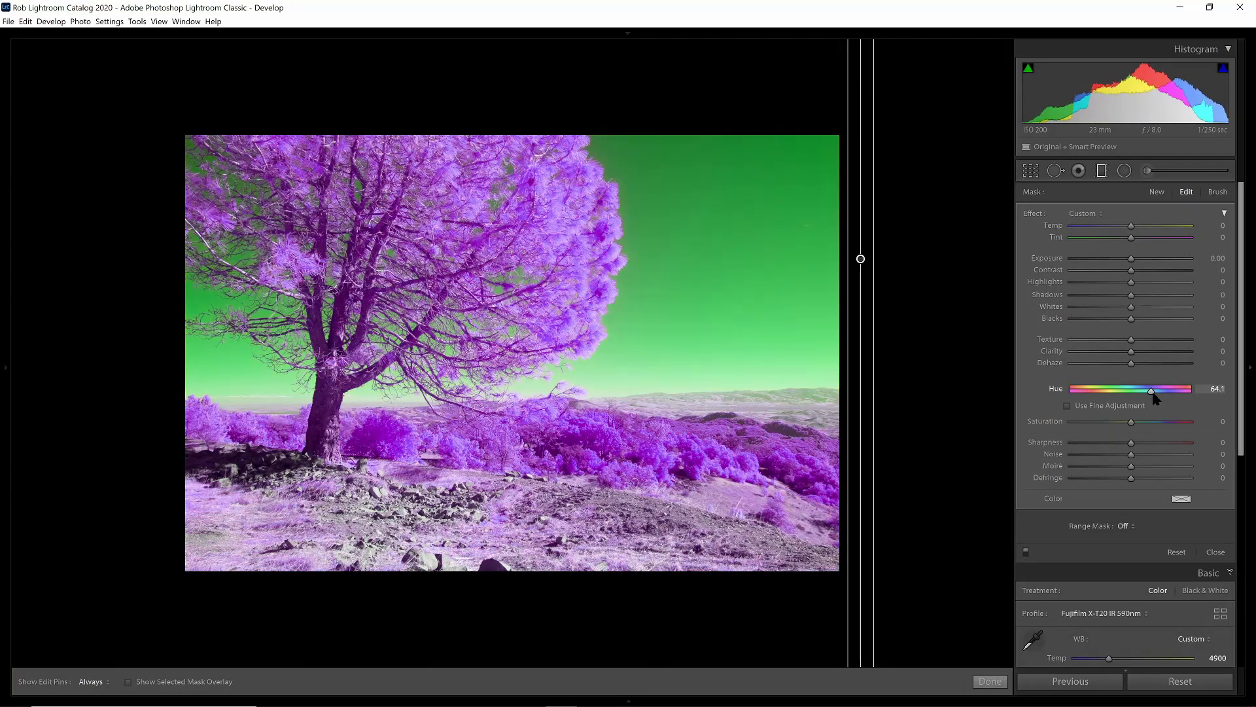
{"action": "left_click_drag", "start_coordinate": [1153, 393], "coordinate": [1228, 396]}
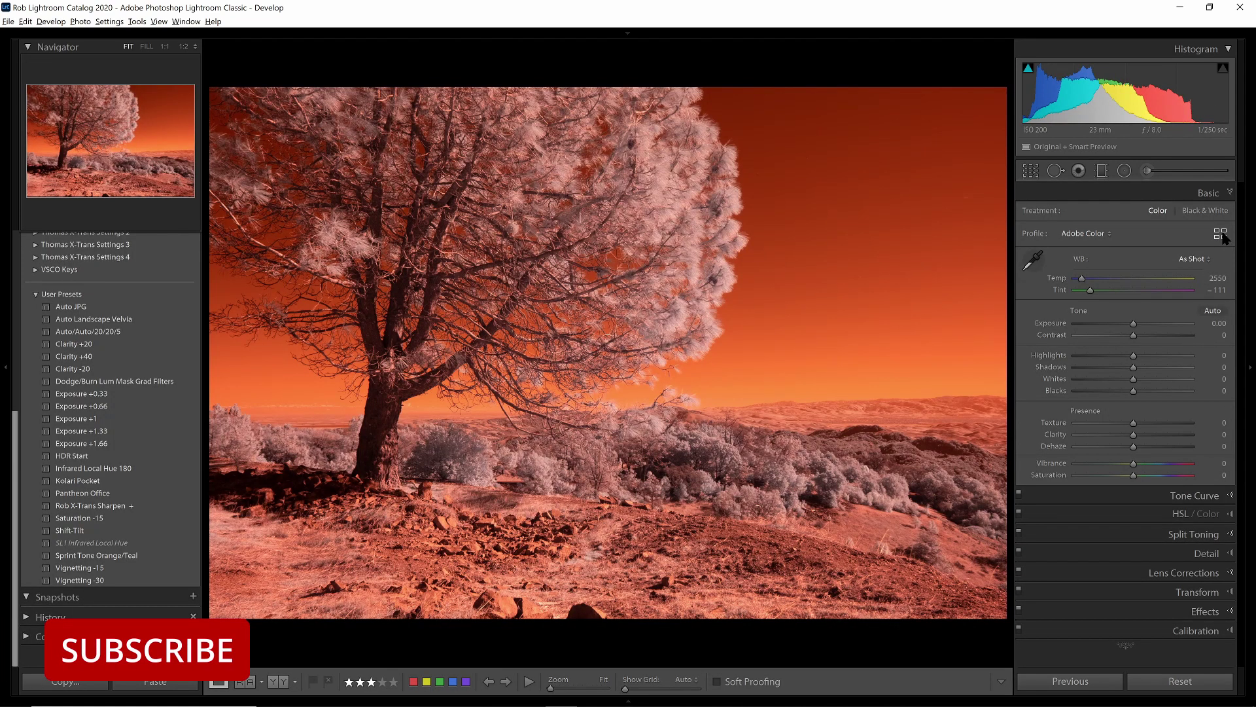
Apply the Fujifilm X-T20 IR 590nm profile and white-balance from the lower rocks.
{"action": "left_click", "coordinate": [1222, 235]}
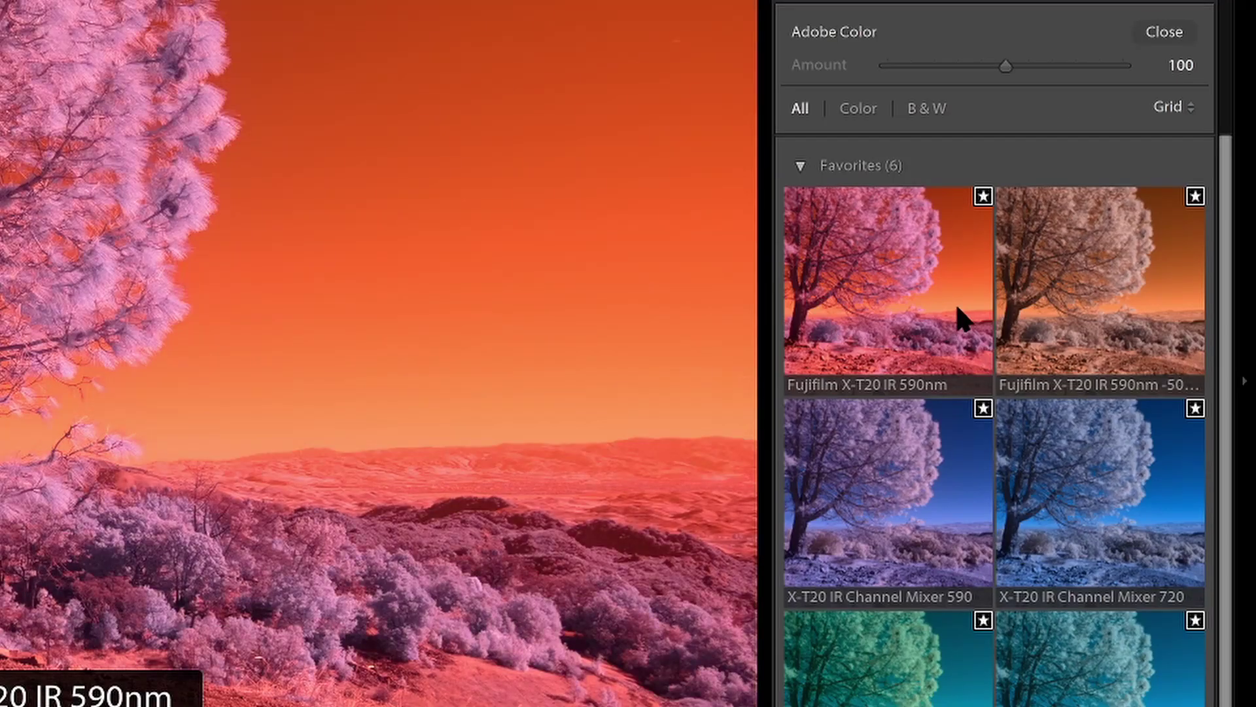
{"action": "left_click", "coordinate": [917, 295]}
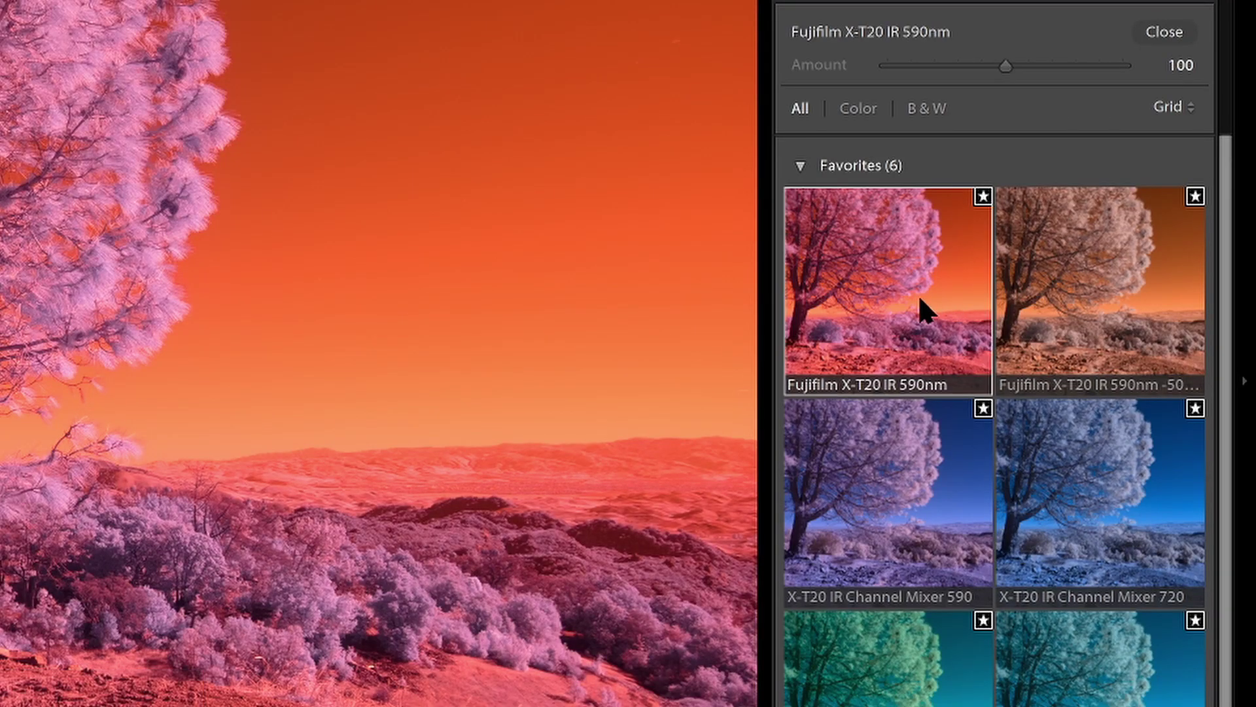
{"action": "left_click", "coordinate": [1164, 32]}
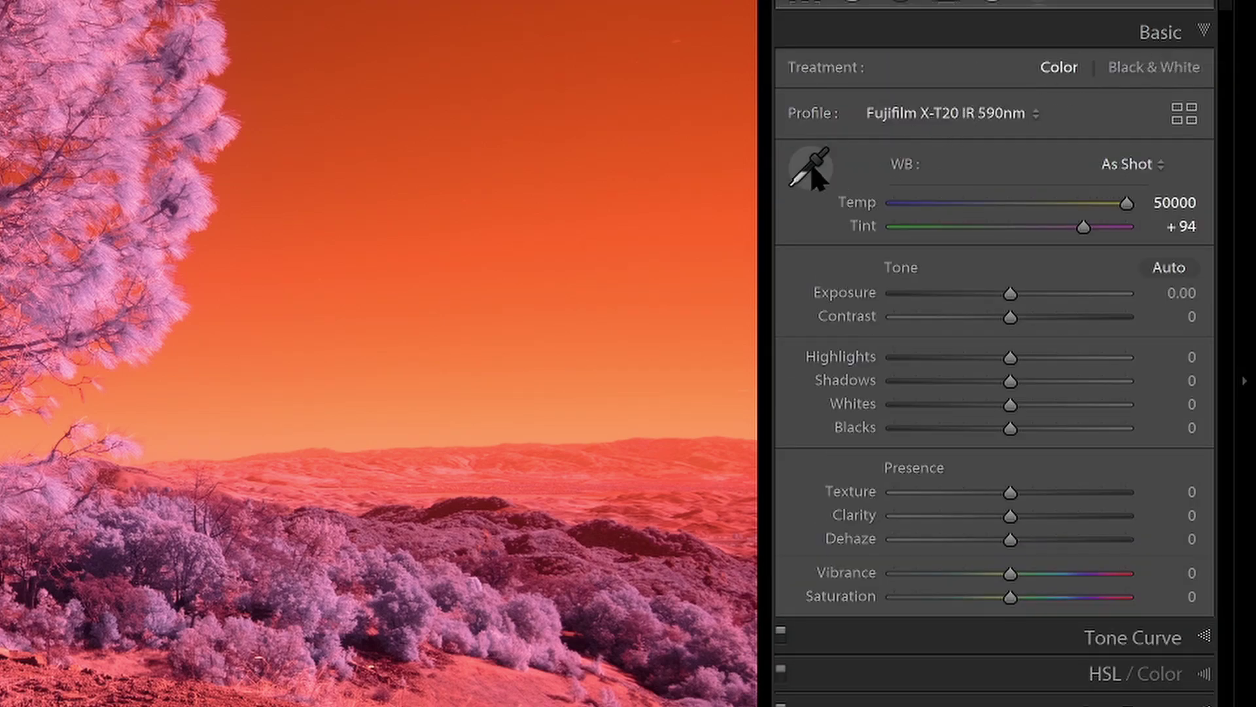
{"action": "left_click", "coordinate": [811, 168]}
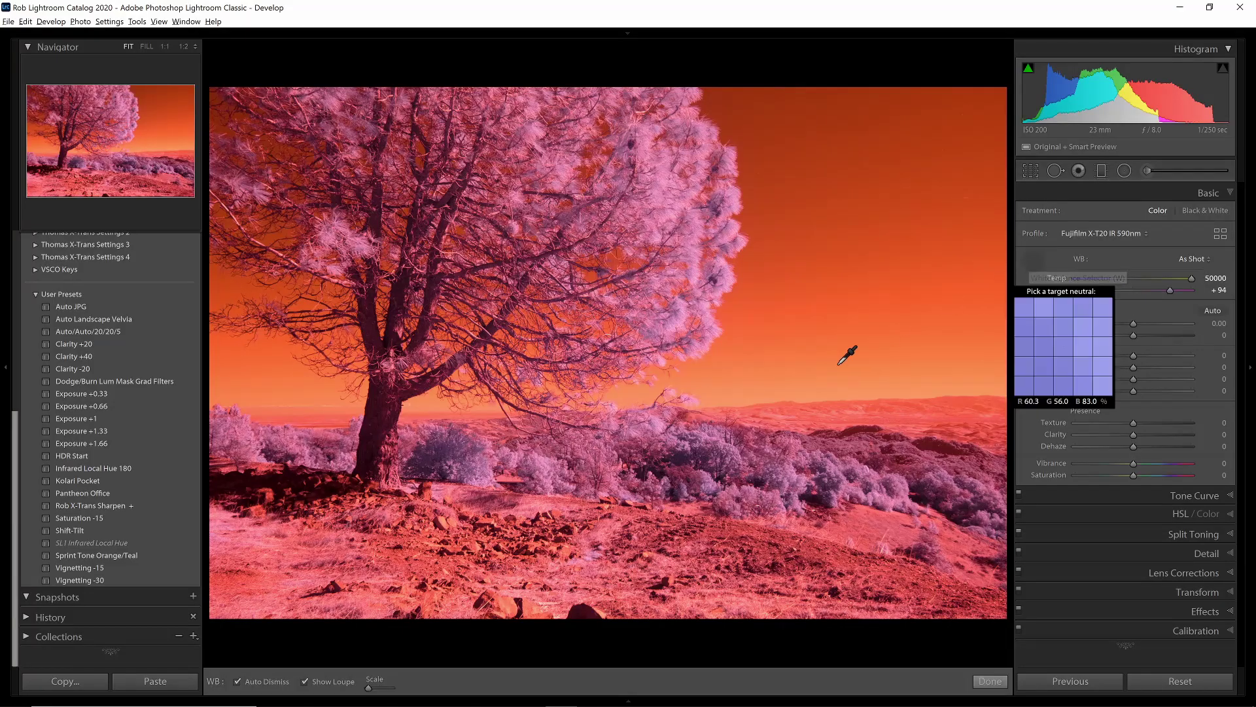
{"action": "left_click", "coordinate": [512, 608]}
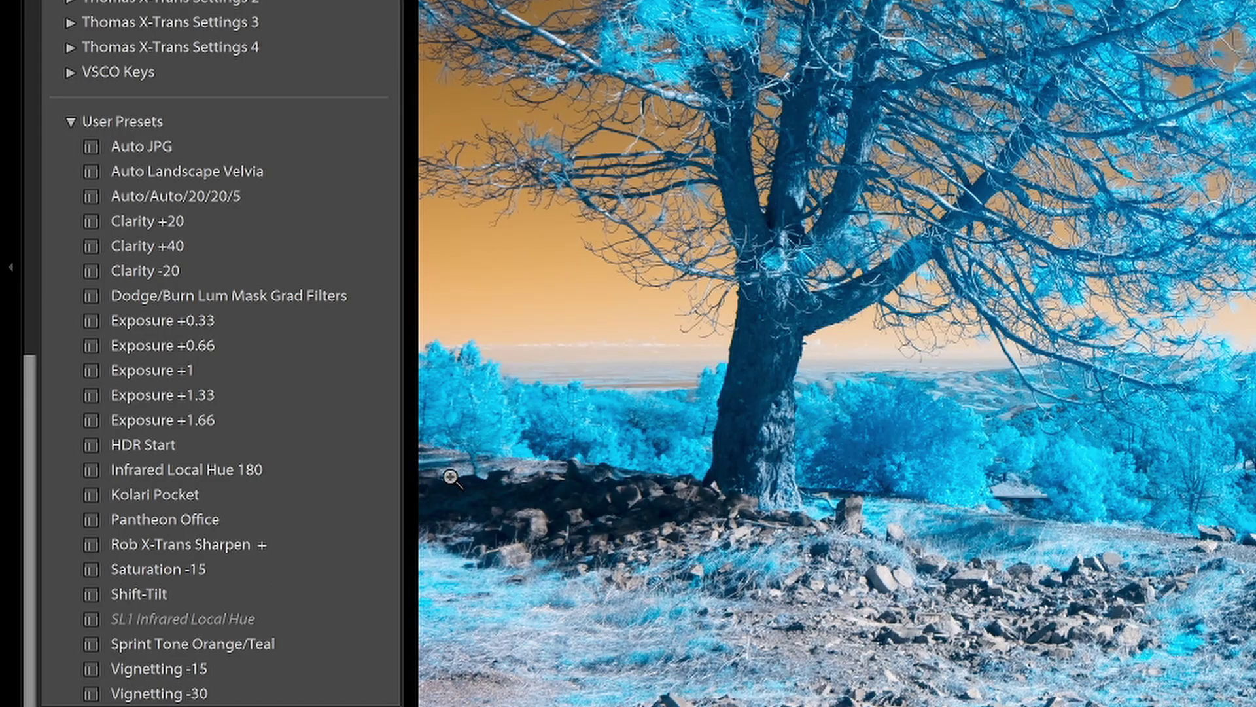
Apply the Infrared Local Hue 180 preset, then switch to the first tree copy in the filmstrip.
{"action": "left_click", "coordinate": [112, 467]}
{"action": "left_click", "coordinate": [226, 471]}
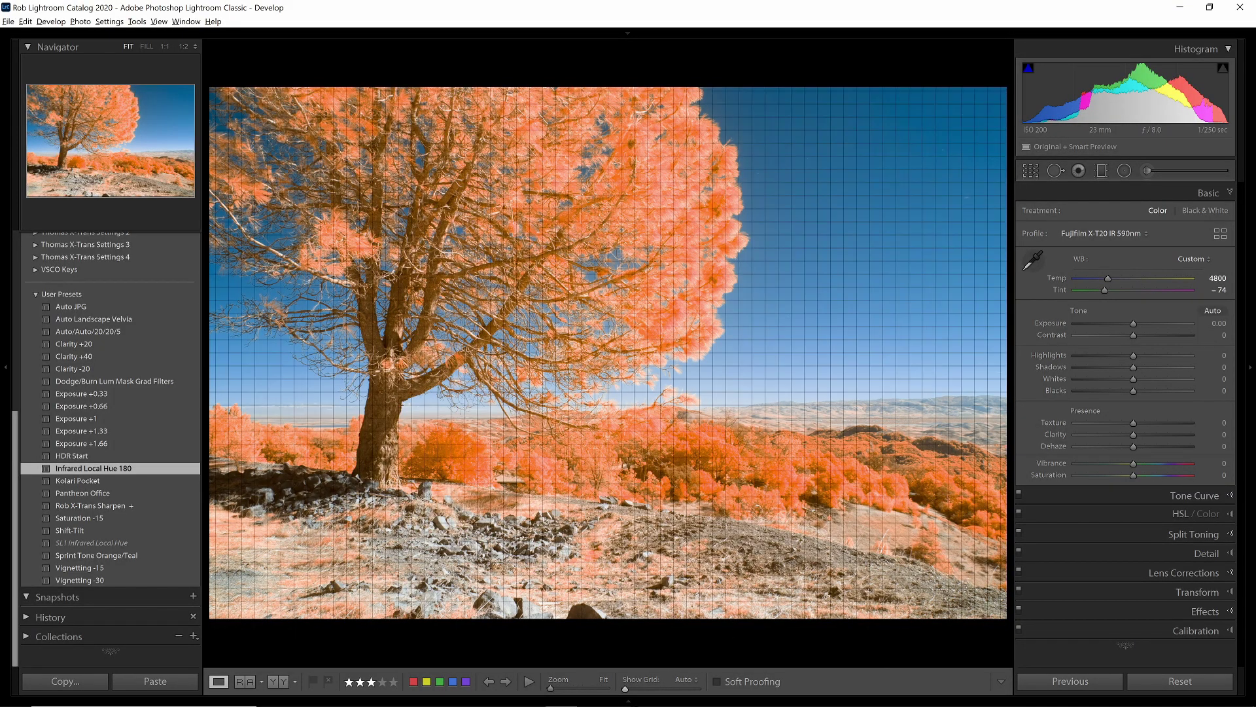
{"action": "key", "text": "F6"}
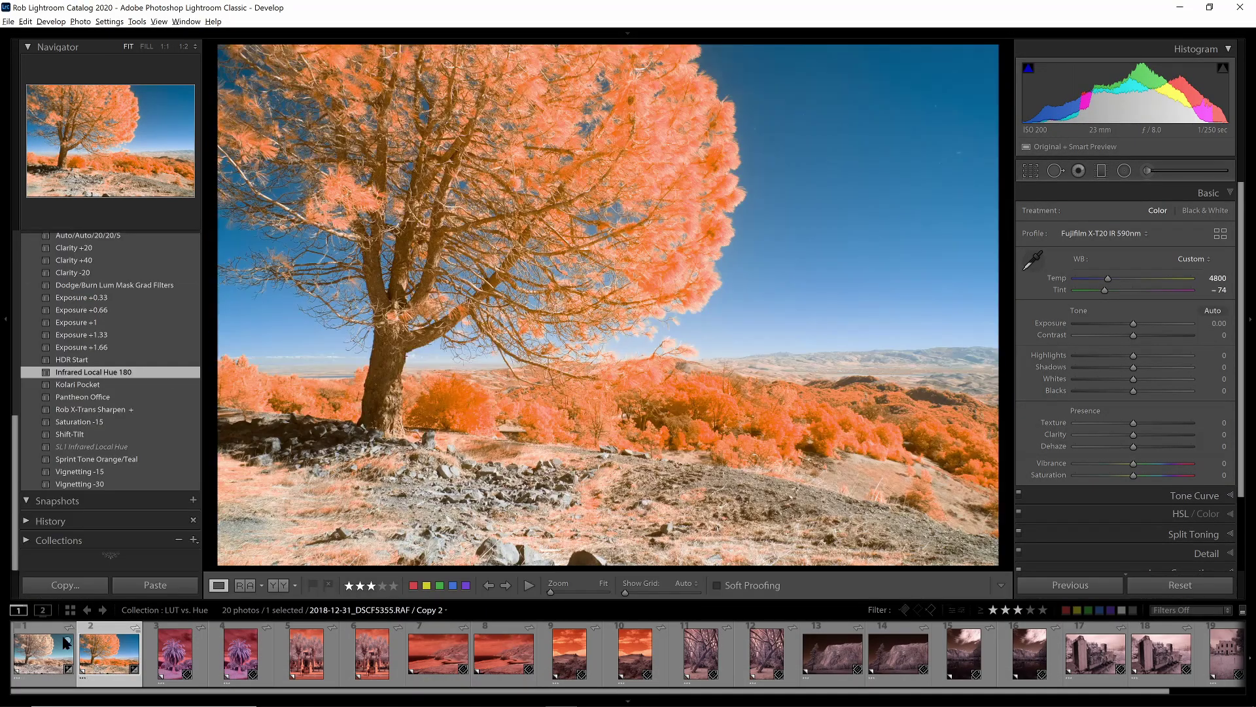
{"action": "left_click", "coordinate": [43, 671]}
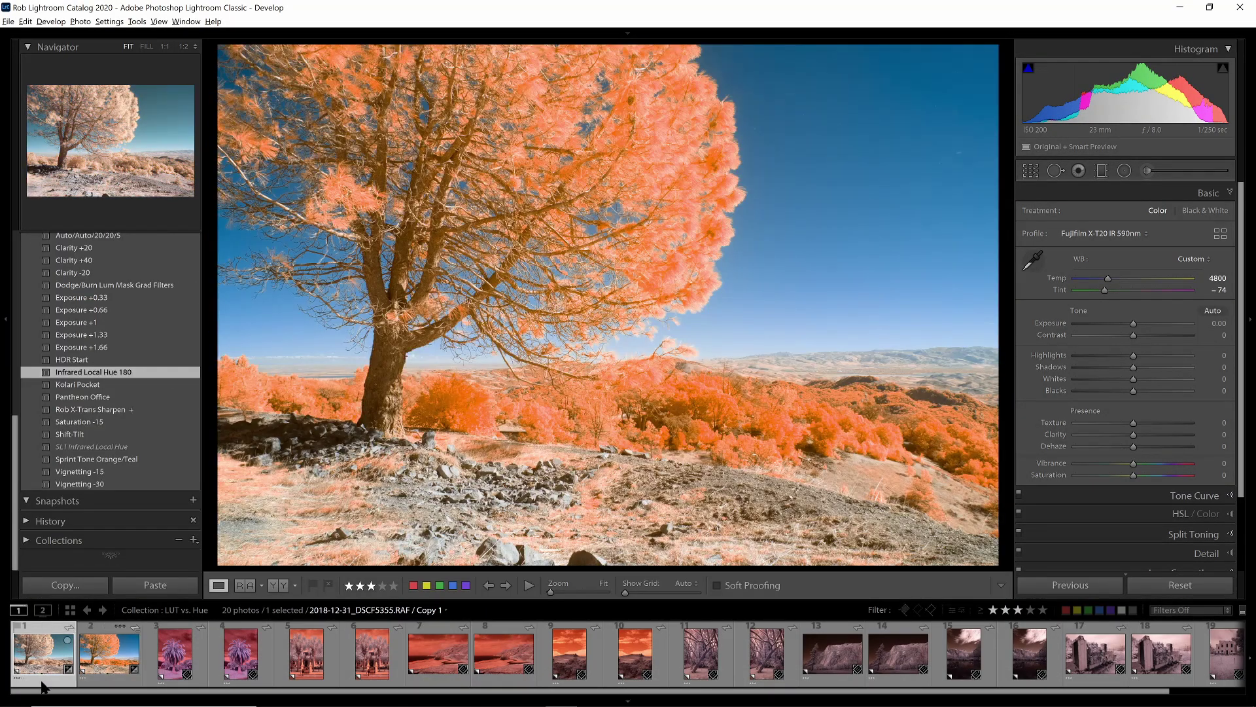
Show the two edited tree copies side by side in Compare view.
{"action": "key", "text": "c"}
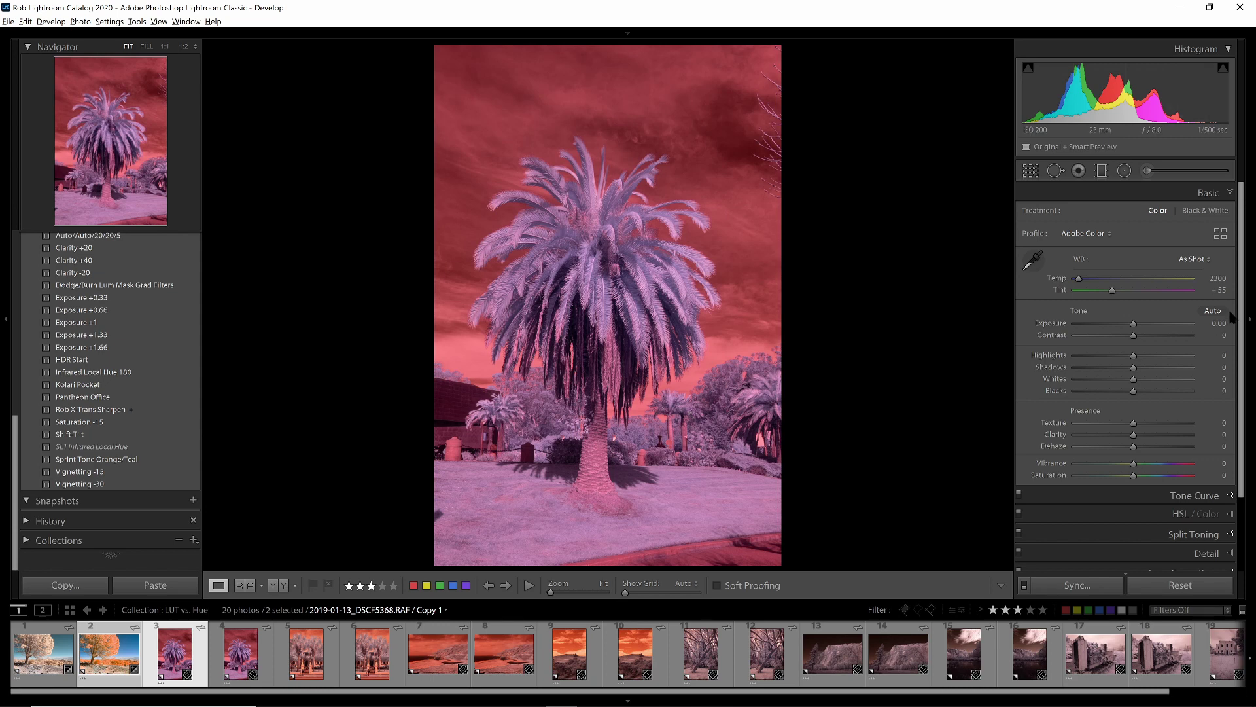
Give the first palm copy the X-T20 IR Channel Mixer 590 profile and neutral white balance.
{"action": "left_click", "coordinate": [1221, 234]}
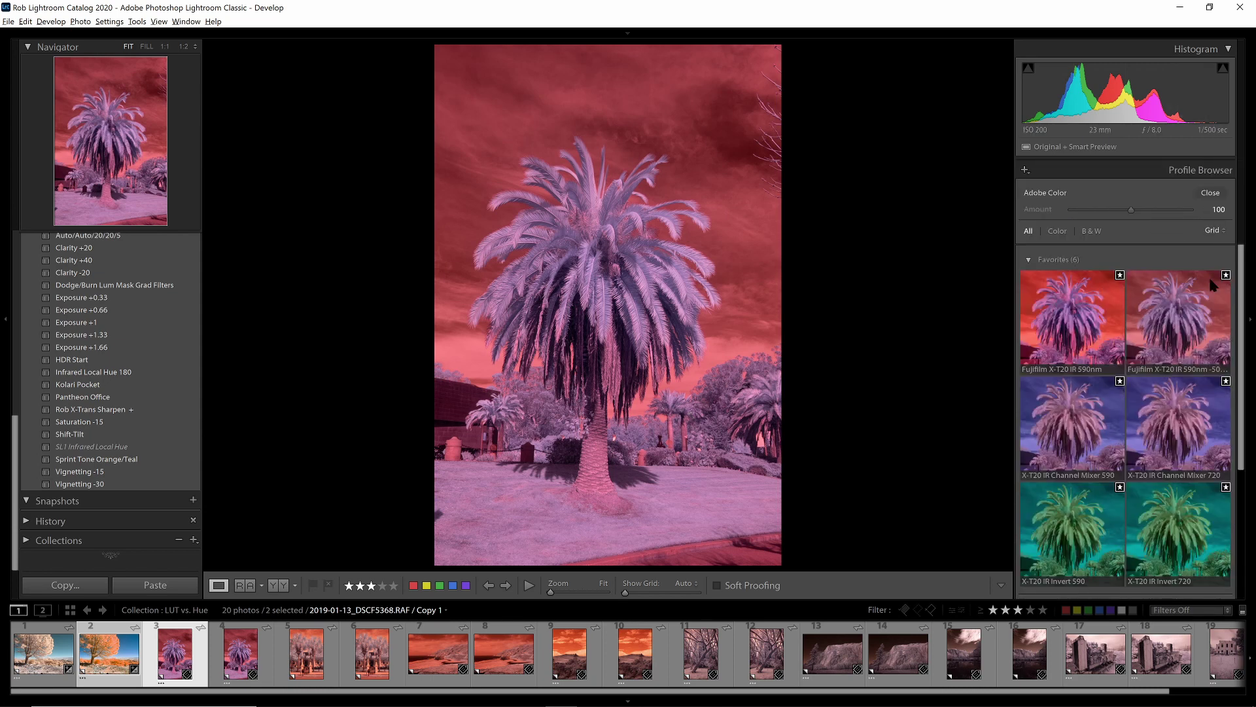
{"action": "left_click", "coordinate": [1072, 425]}
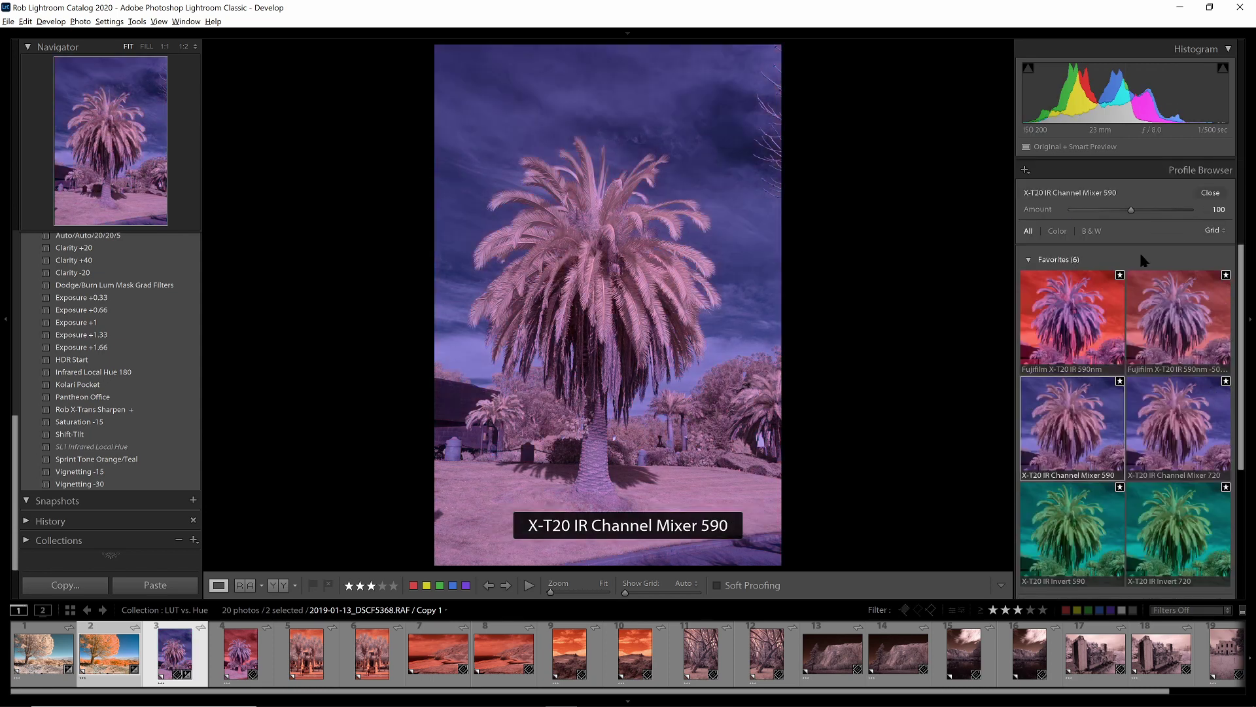
{"action": "left_click", "coordinate": [1209, 196]}
{"action": "left_click", "coordinate": [1032, 271]}
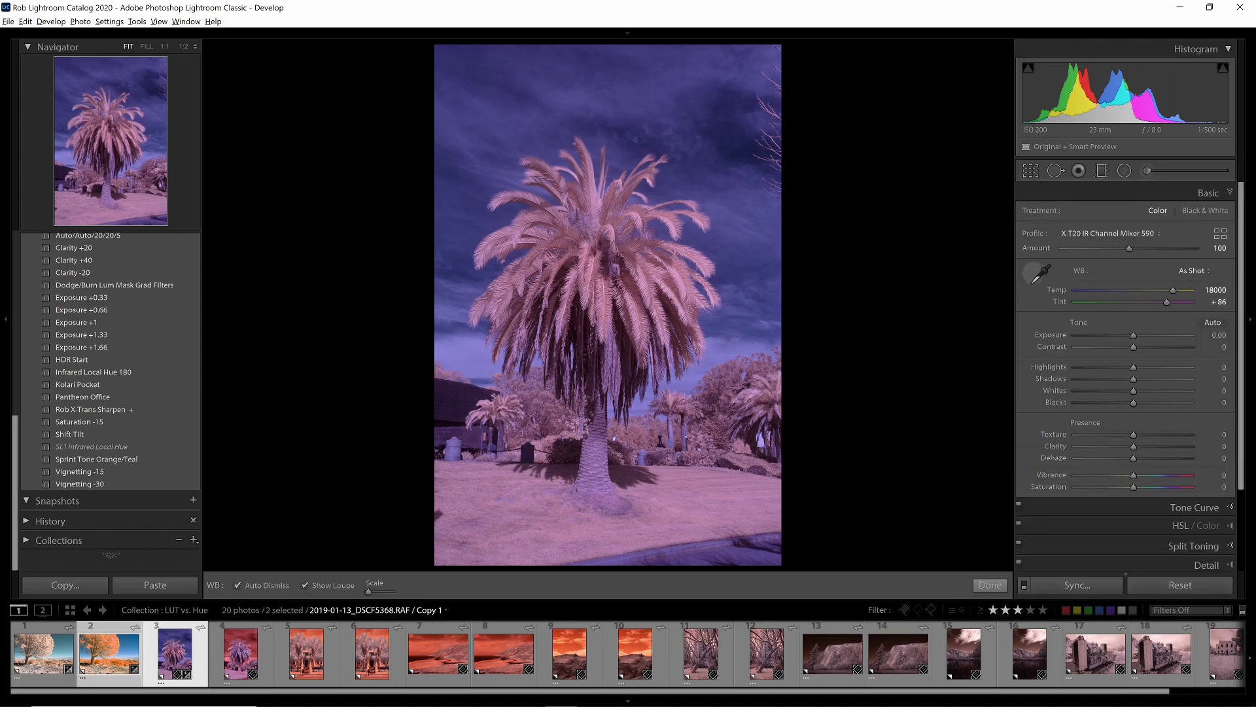
{"action": "left_click", "coordinate": [750, 555]}
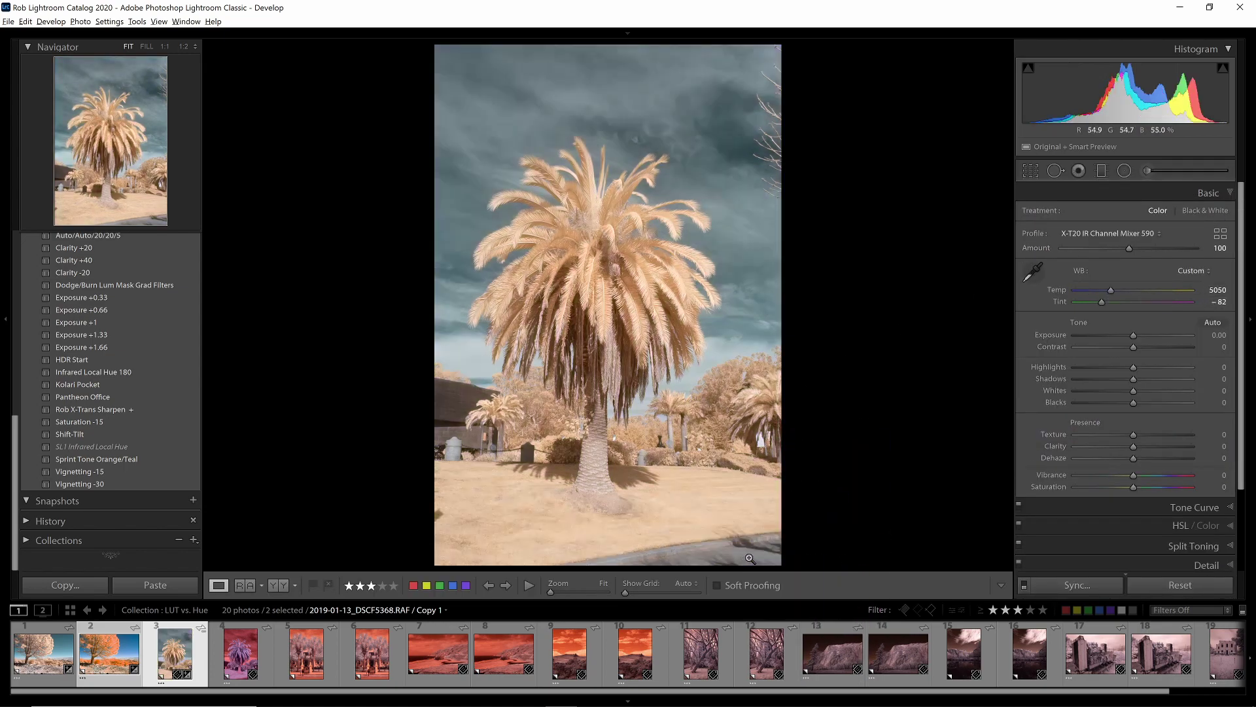
Give the second palm copy the Fujifilm X-T20 IR 590nm profile and neutral white balance.
{"action": "key", "text": "Left"}
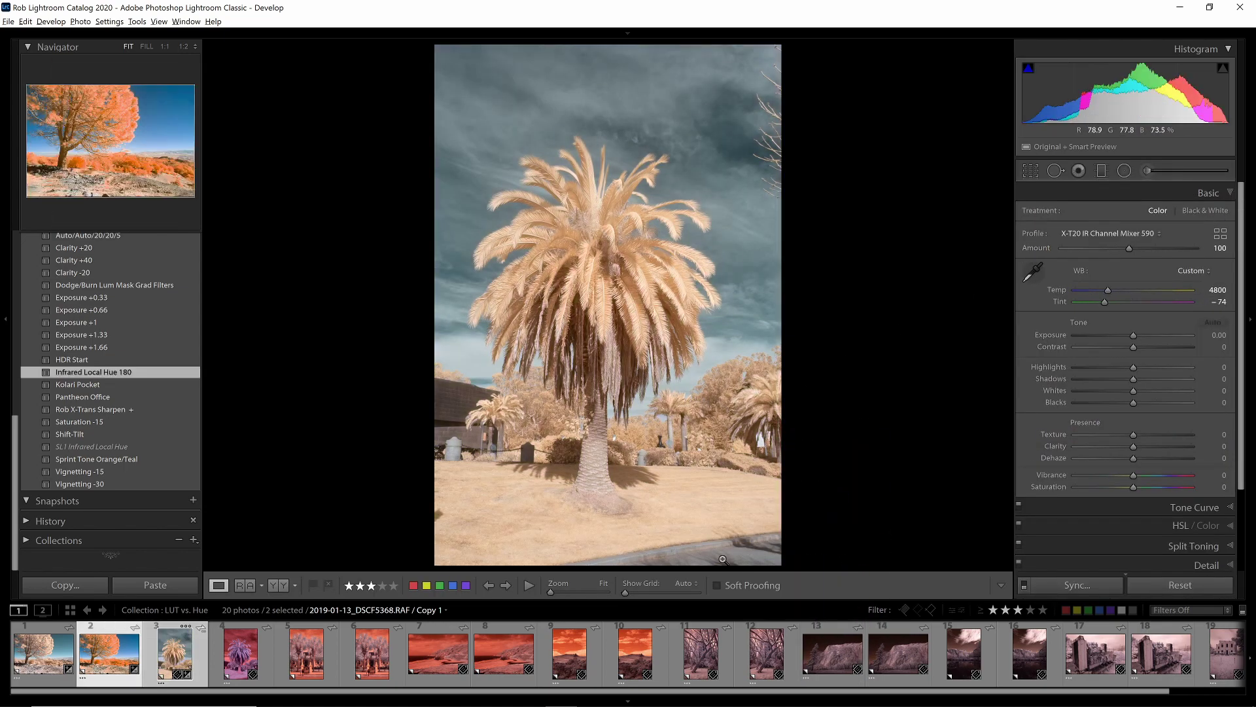
{"action": "key", "text": "Right"}
{"action": "key", "text": "Right"}
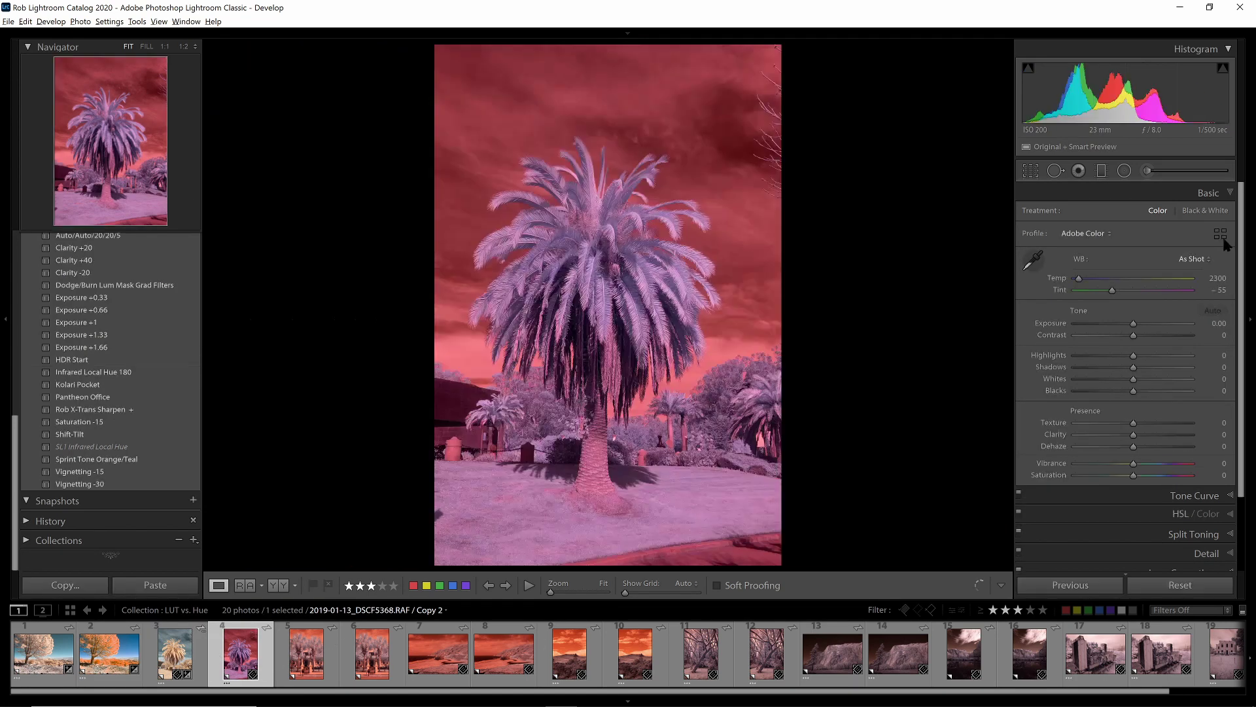
{"action": "left_click", "coordinate": [1220, 234]}
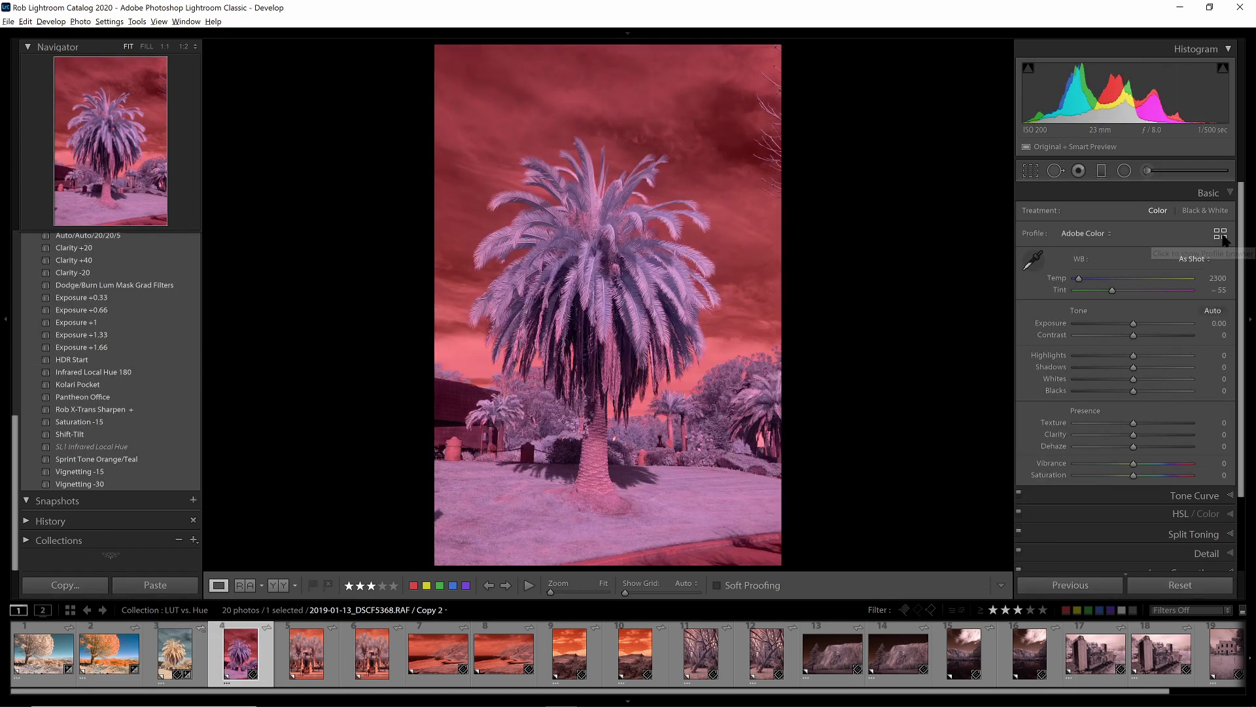
{"action": "left_click", "coordinate": [1068, 318]}
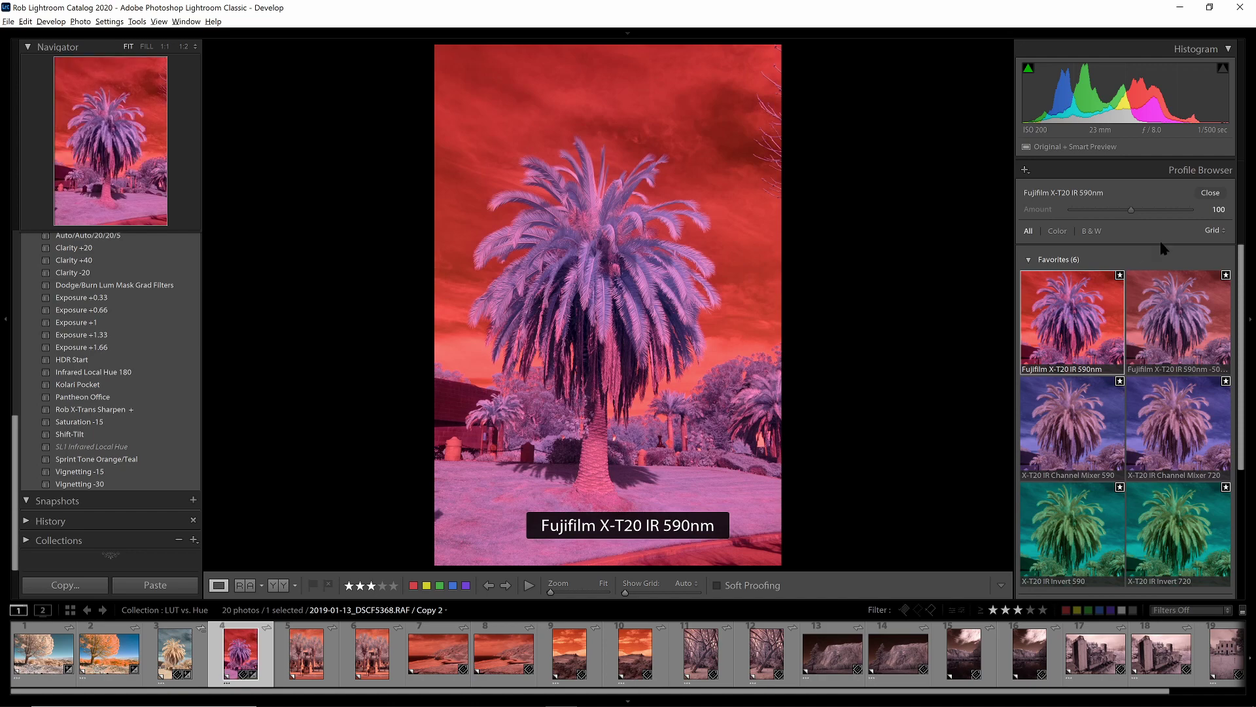
{"action": "left_click", "coordinate": [1210, 193]}
{"action": "left_click", "coordinate": [1034, 261]}
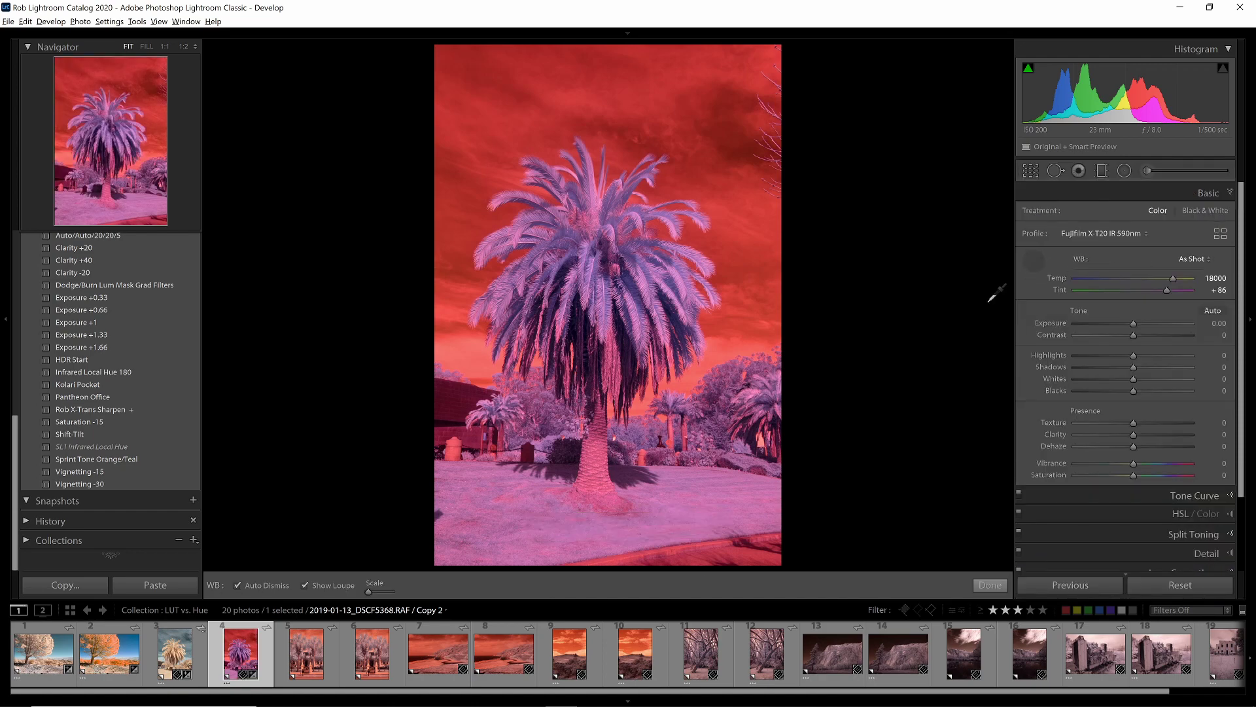
{"action": "left_click", "coordinate": [739, 510]}
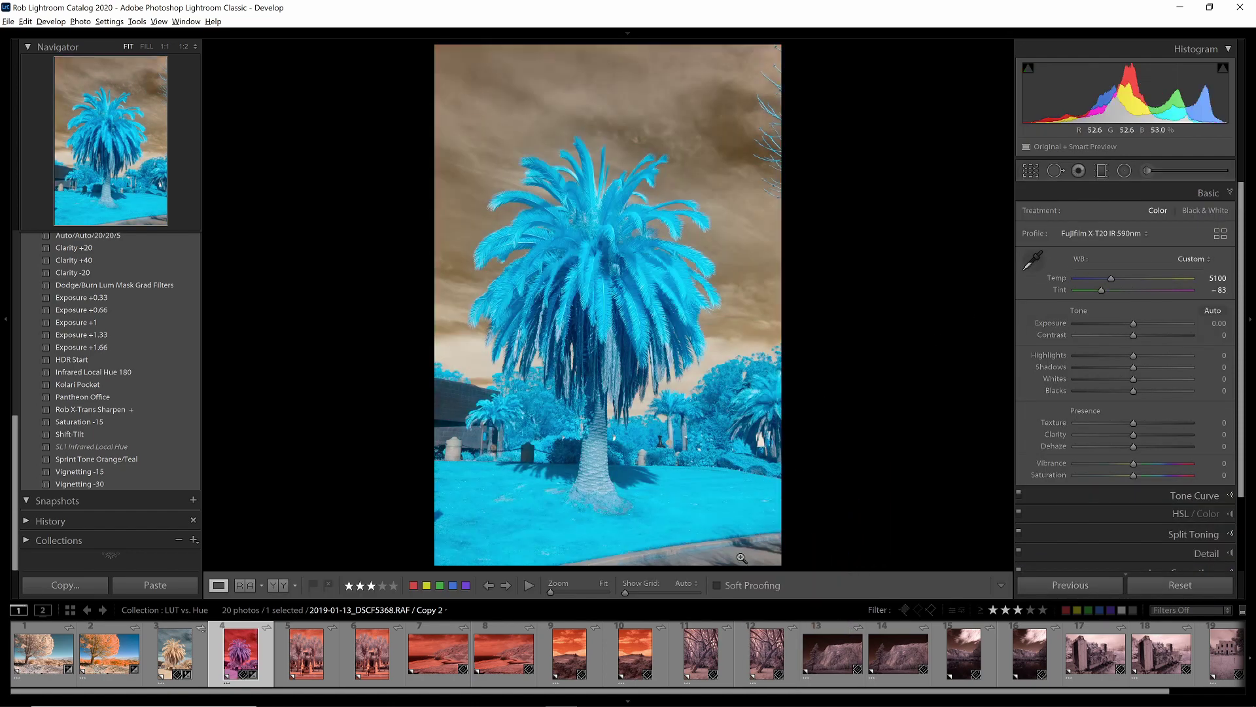
Apply Infrared Local Hue 180 to the second palm copy and compare it with the LUT copy.
{"action": "left_click", "coordinate": [133, 372]}
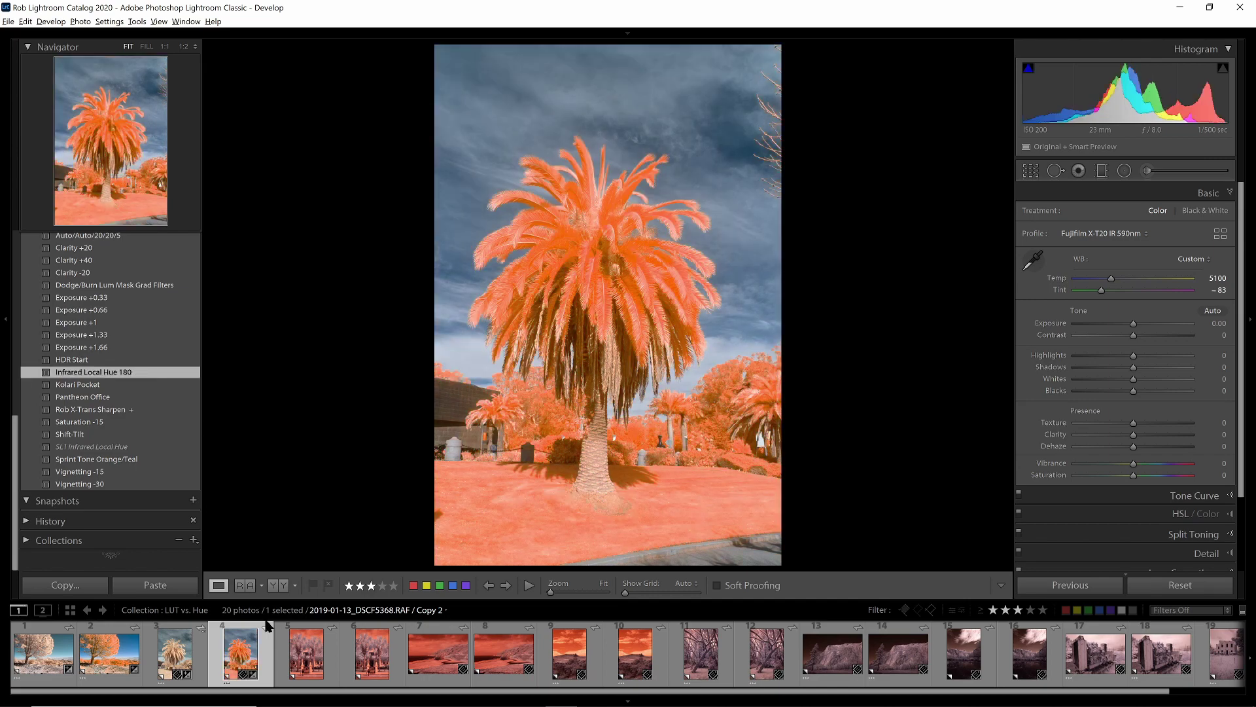
{"action": "left_click", "coordinate": [196, 655]}
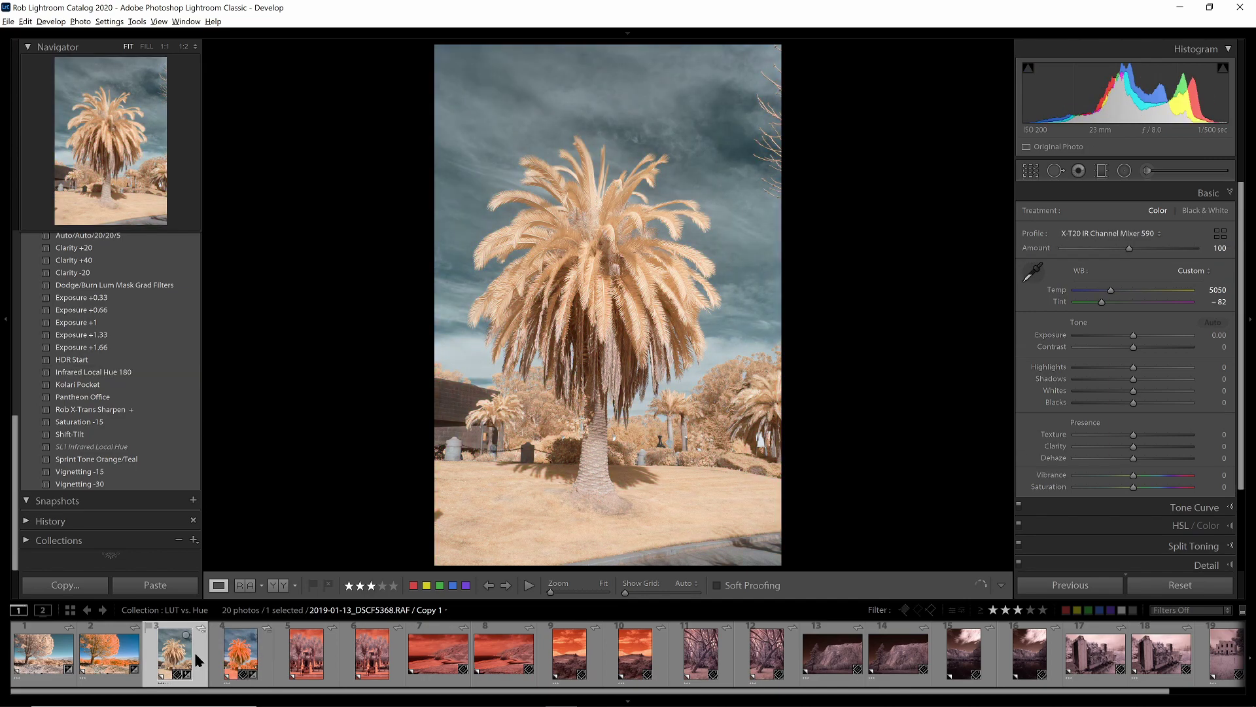
{"action": "key", "text": "c"}
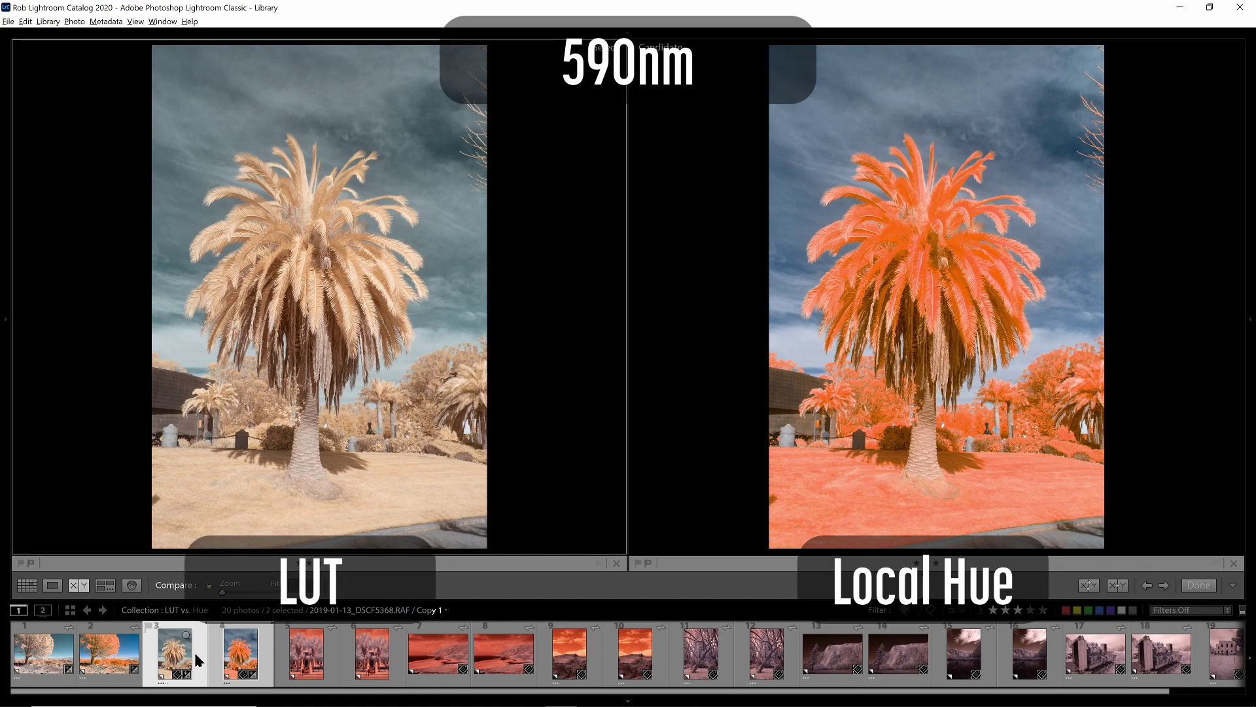
Give the first house copy the X-T20 IR Channel Mixer 590 profile, white-balanced from the gate post.
{"action": "key", "text": "d"}
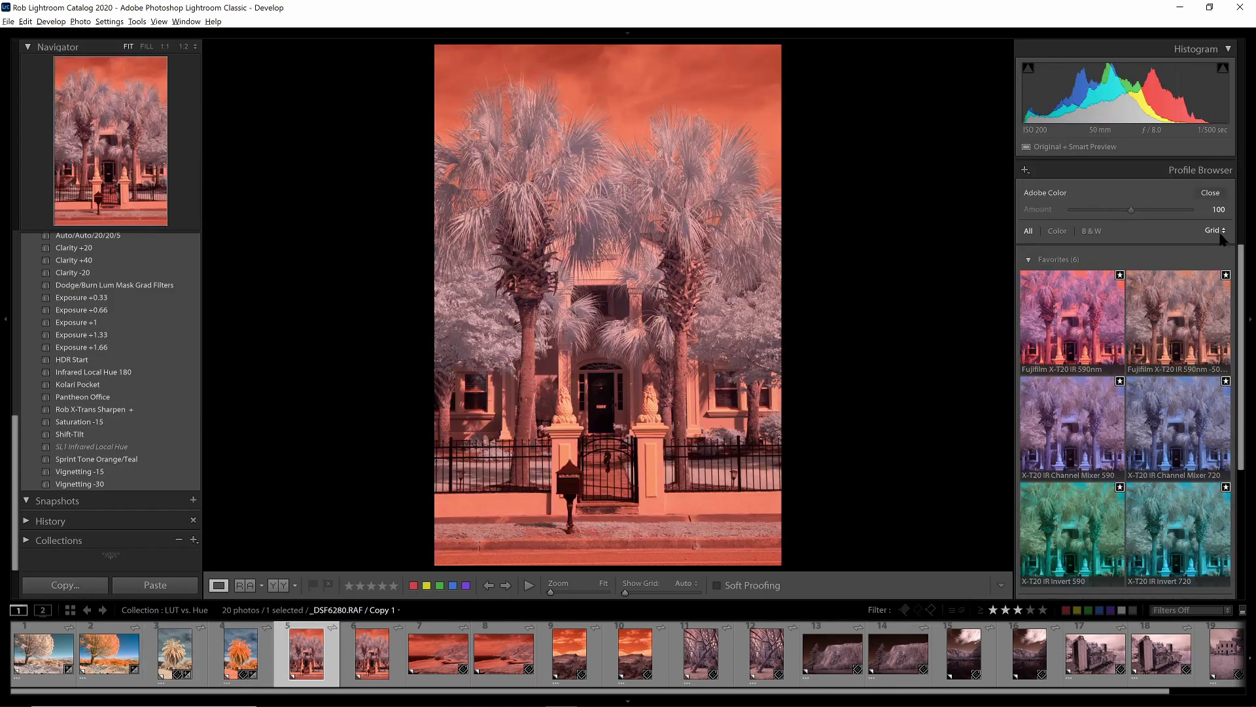
{"action": "left_click", "coordinate": [1112, 413]}
{"action": "left_click", "coordinate": [1211, 192]}
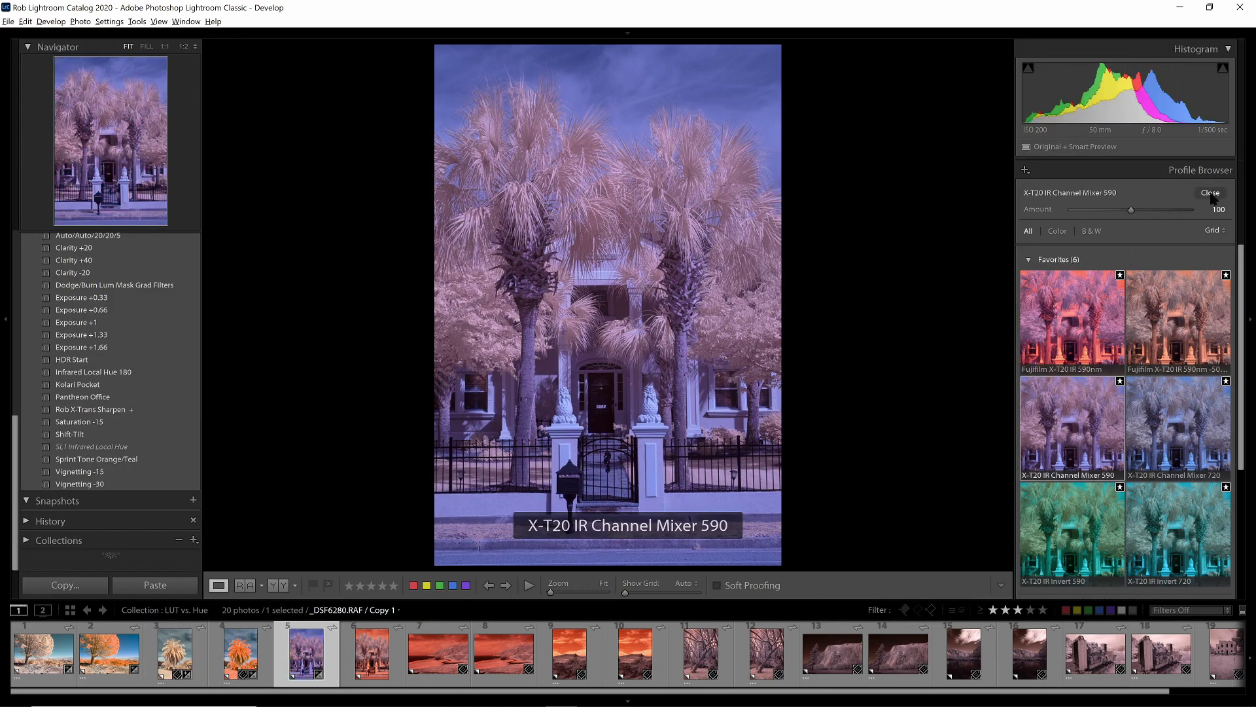
{"action": "left_click", "coordinate": [1033, 271]}
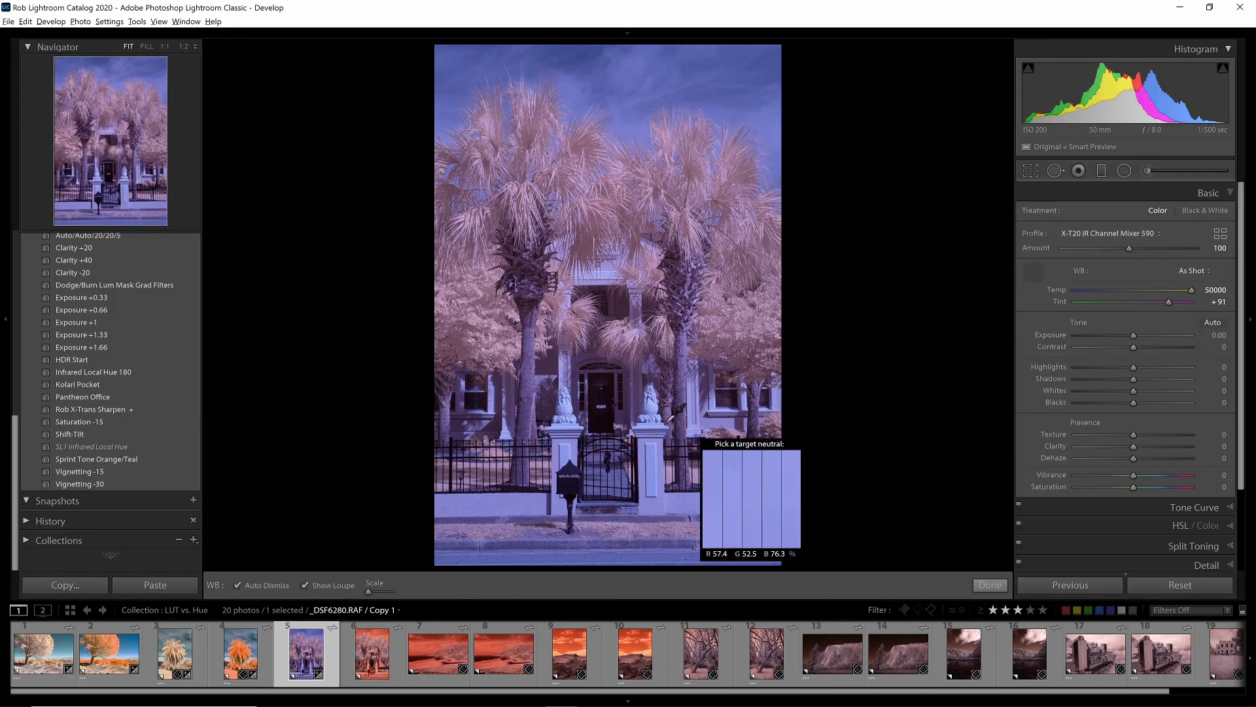
{"action": "left_click", "coordinate": [666, 454]}
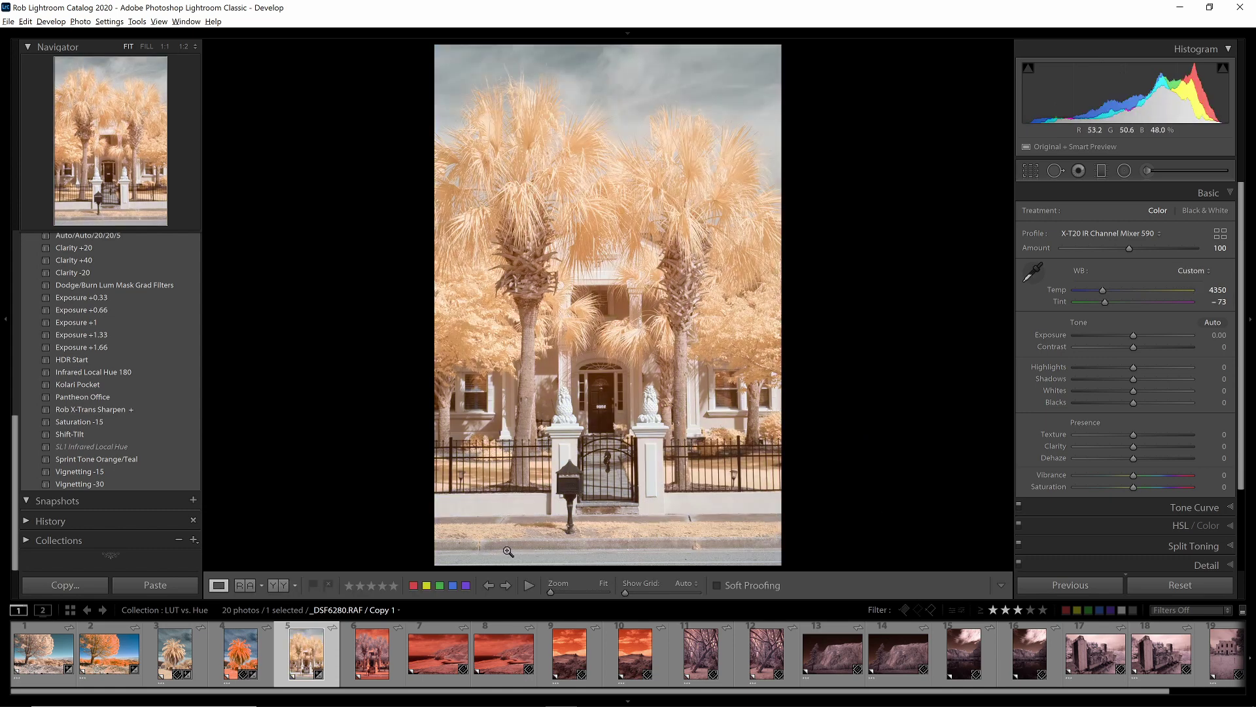
Give the next house copy the Fujifilm X-T20 IR 590nm profile with neutral white balance.
{"action": "key", "text": "Right"}
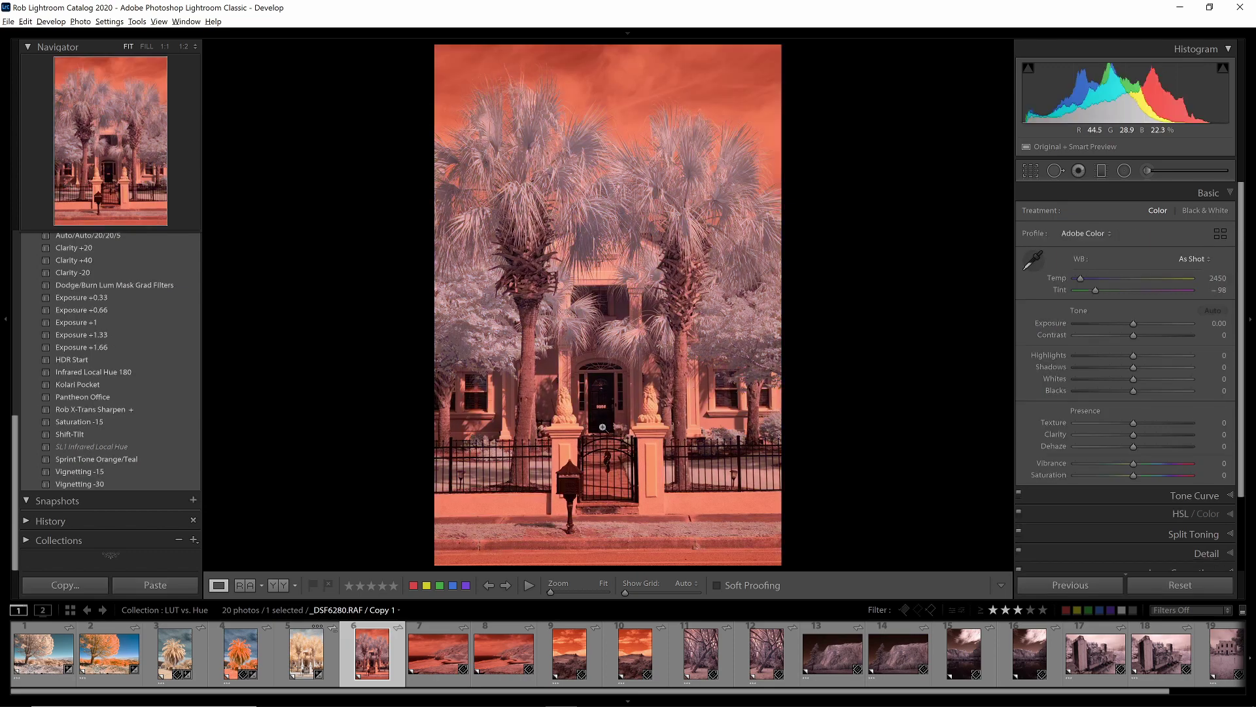
{"action": "left_click", "coordinate": [1220, 234]}
{"action": "left_click", "coordinate": [1090, 326]}
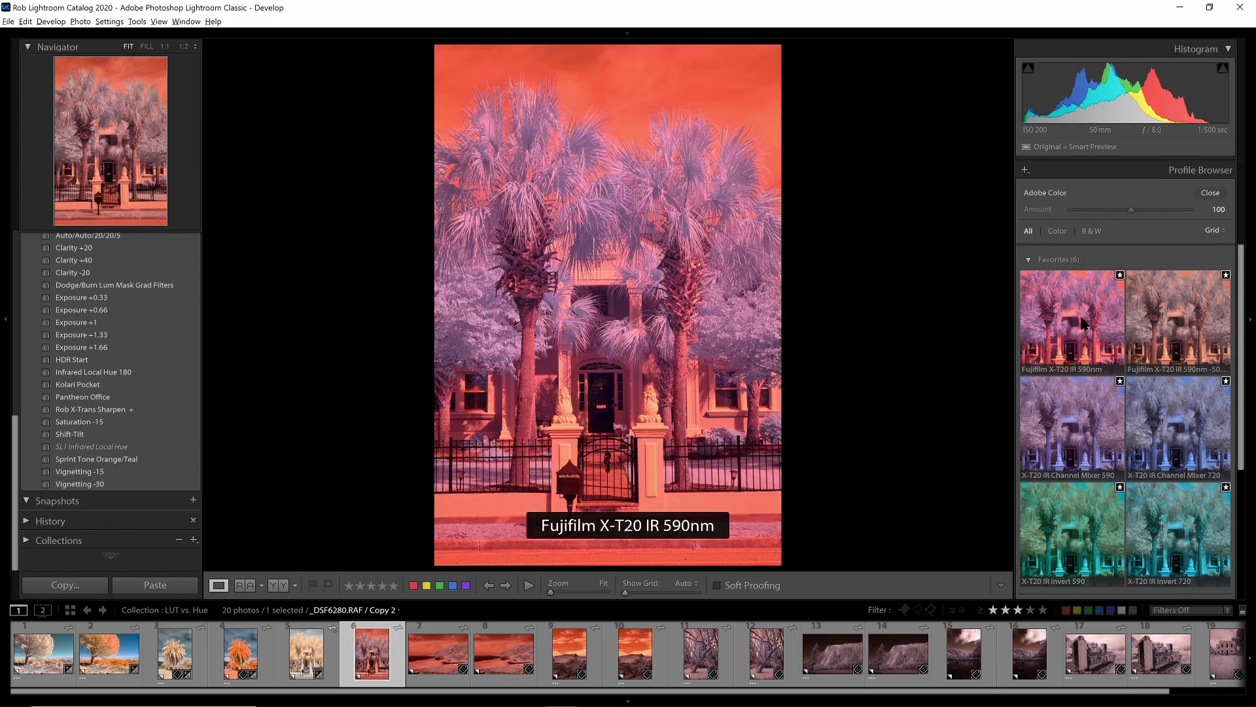
{"action": "left_click", "coordinate": [1210, 192]}
{"action": "left_click", "coordinate": [1033, 260]}
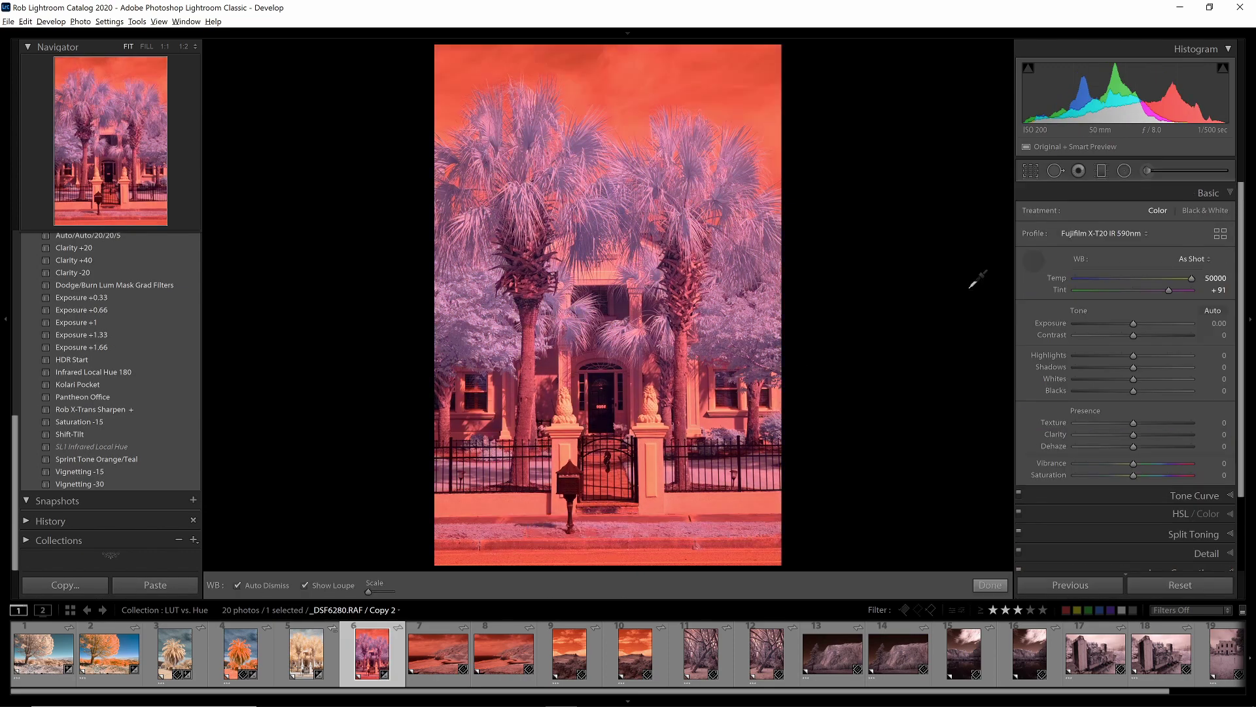
{"action": "left_click", "coordinate": [656, 407]}
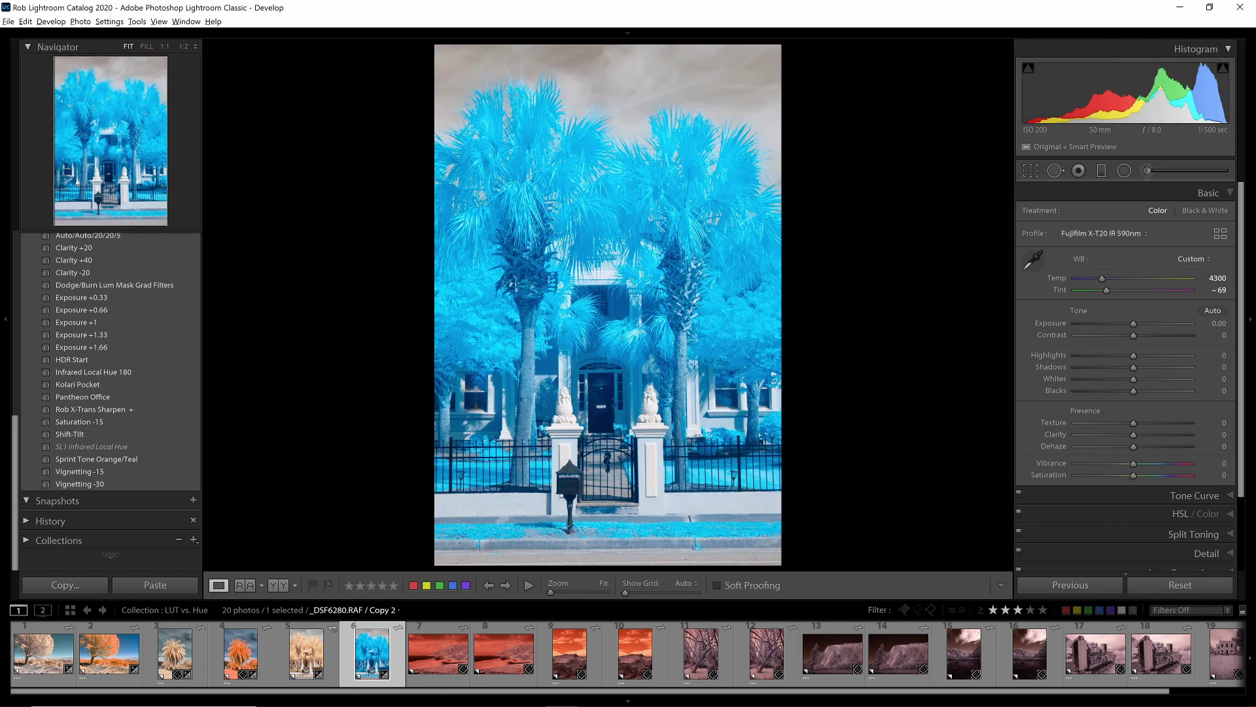
Apply Infrared Local Hue 180 to the IR 590nm house copy and compare it with the LUT copy.
{"action": "left_click", "coordinate": [112, 371]}
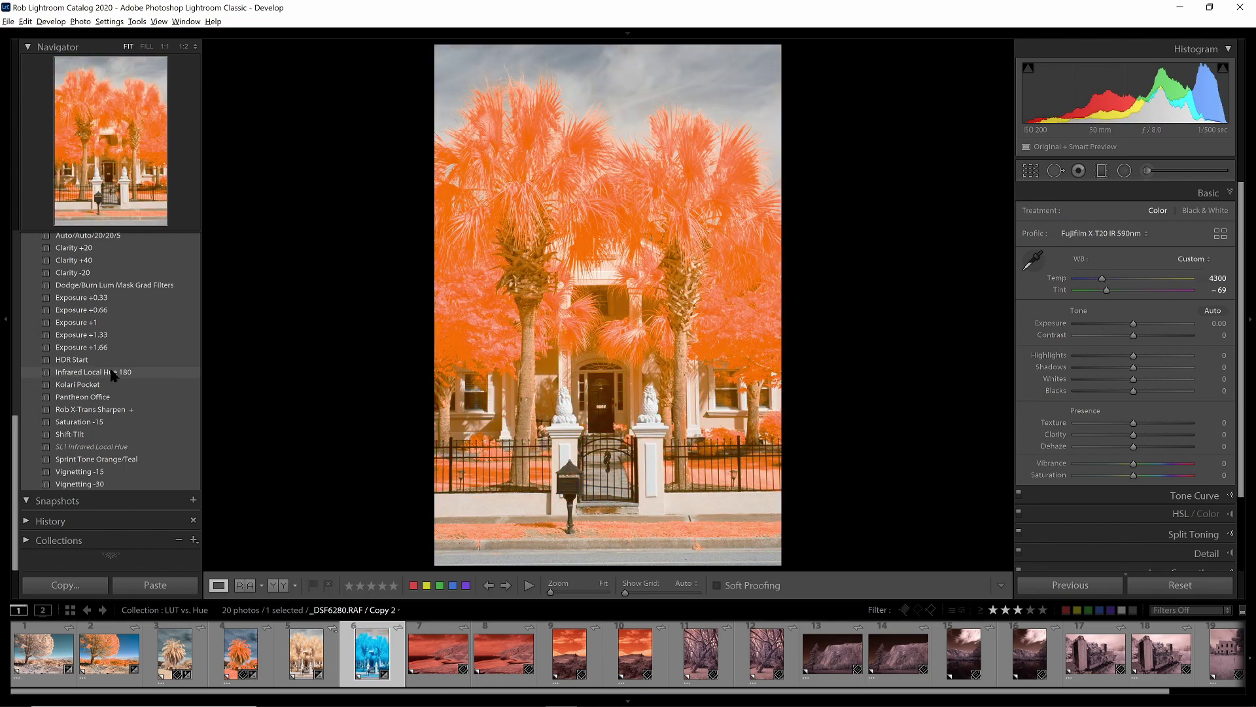
{"action": "left_click", "coordinate": [334, 658]}
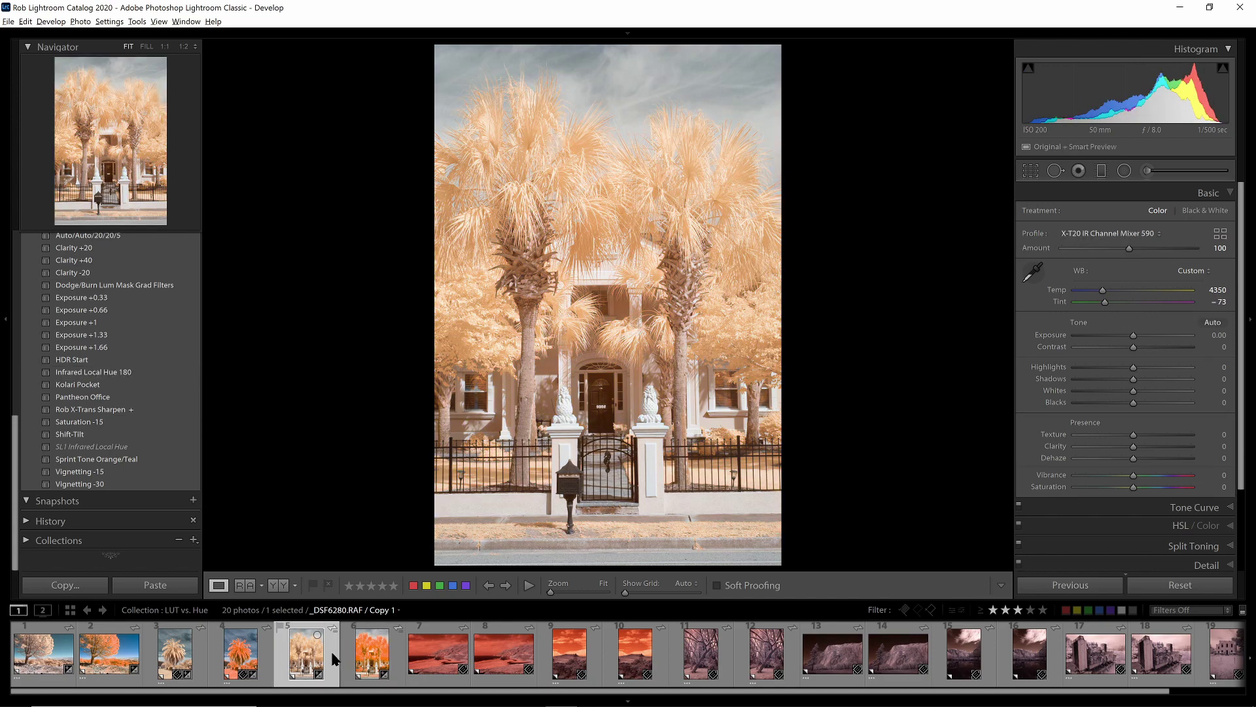
{"action": "key", "text": "c"}
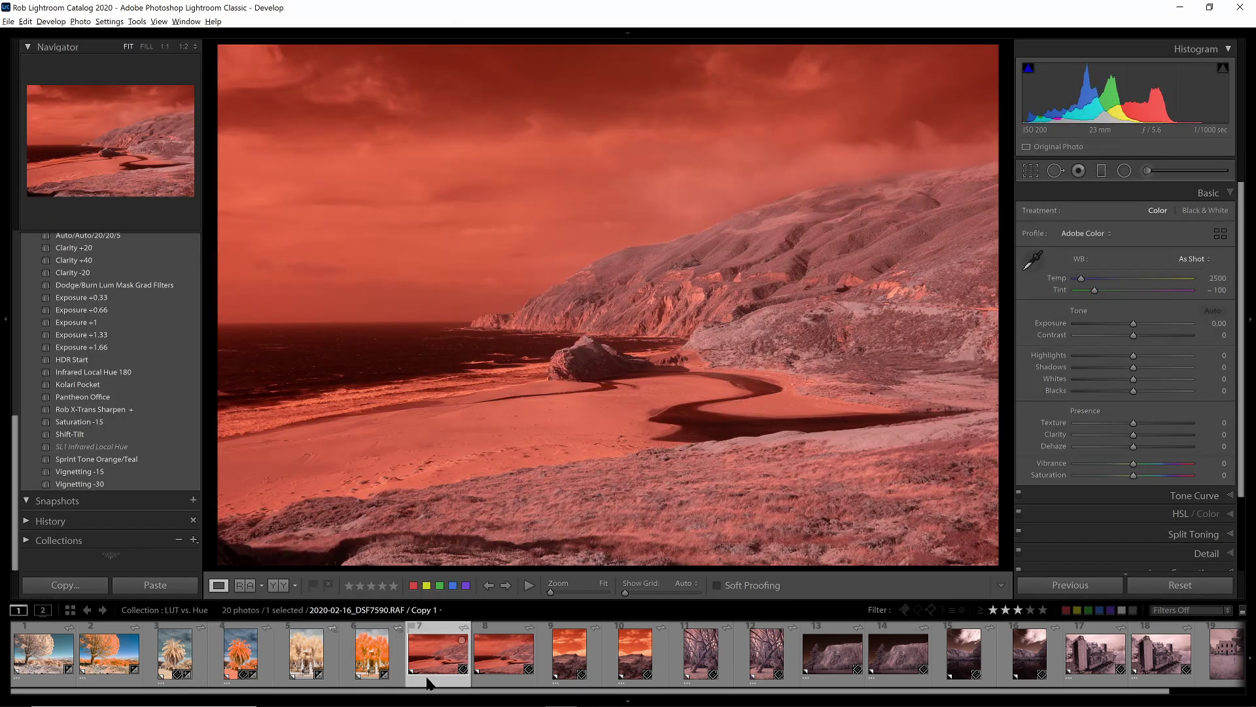
Apply X-T20 IR Channel Mixer 590 to the coastline copy, resampling white balance on the hills to 6150/−80.
{"action": "left_click", "coordinate": [1220, 234]}
{"action": "left_click", "coordinate": [1073, 425]}
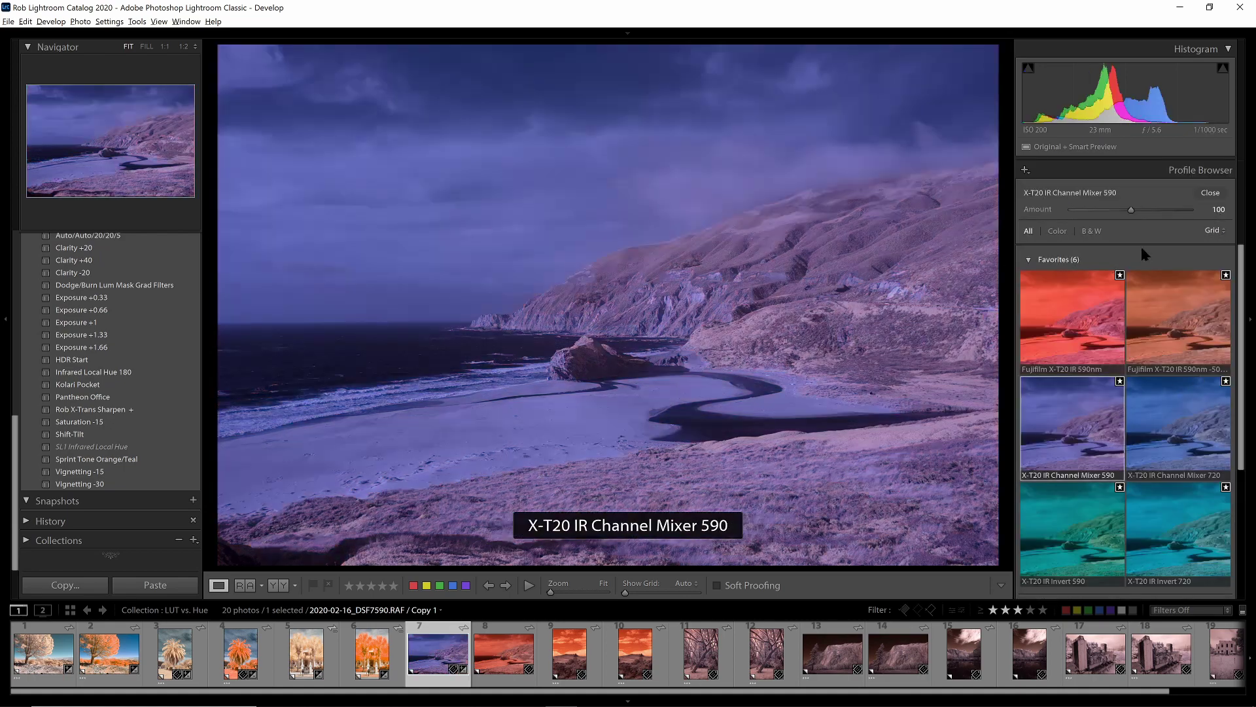
{"action": "left_click", "coordinate": [1209, 197]}
{"action": "left_click", "coordinate": [1032, 270]}
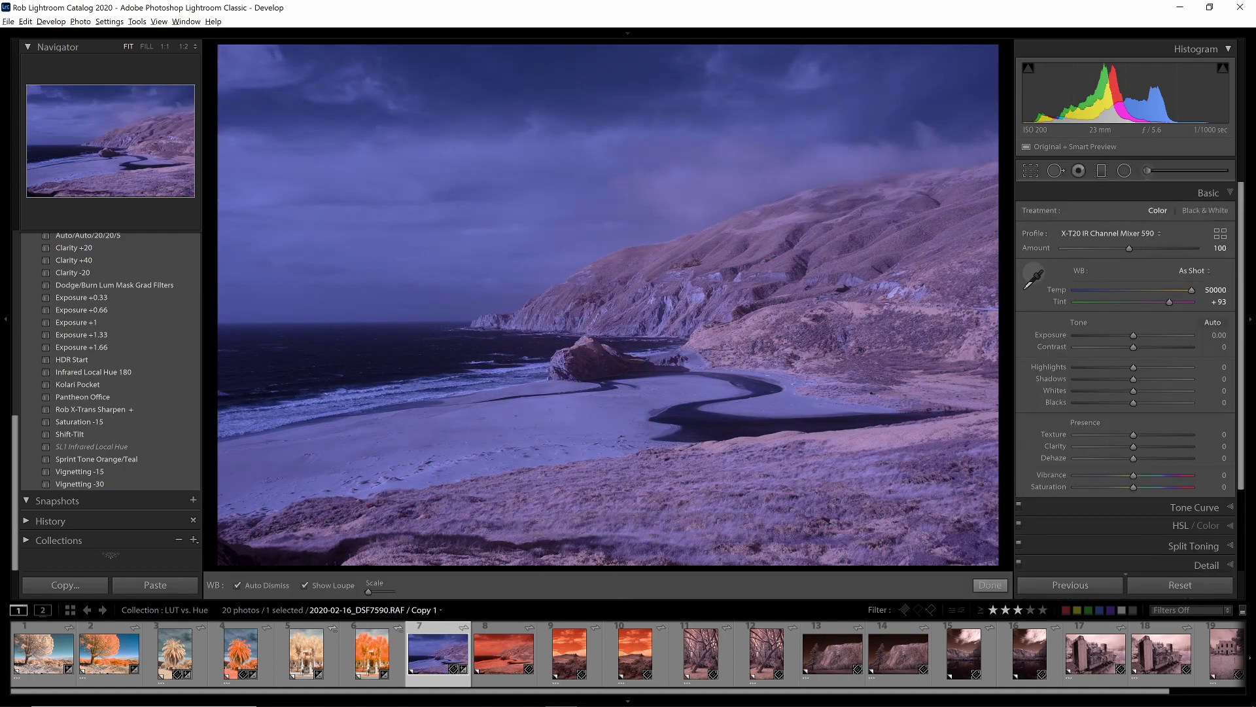
{"action": "left_click", "coordinate": [703, 401]}
{"action": "left_click", "coordinate": [1032, 271]}
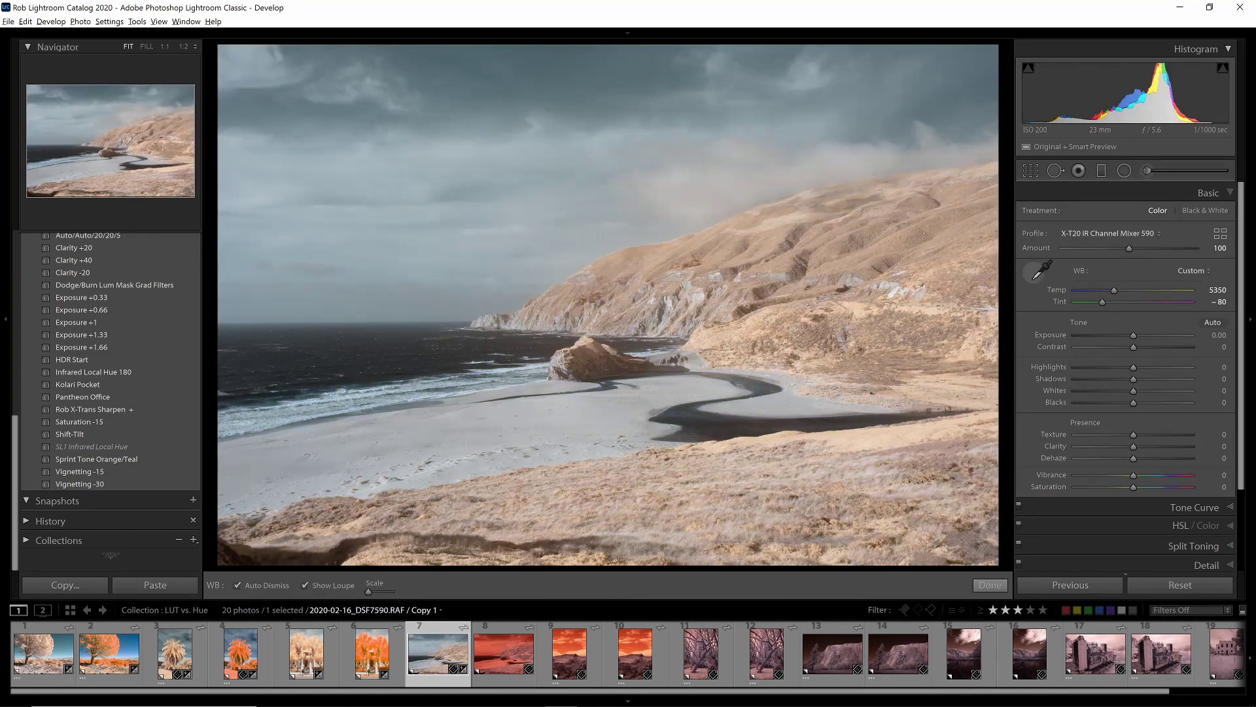
{"action": "left_click", "coordinate": [828, 232]}
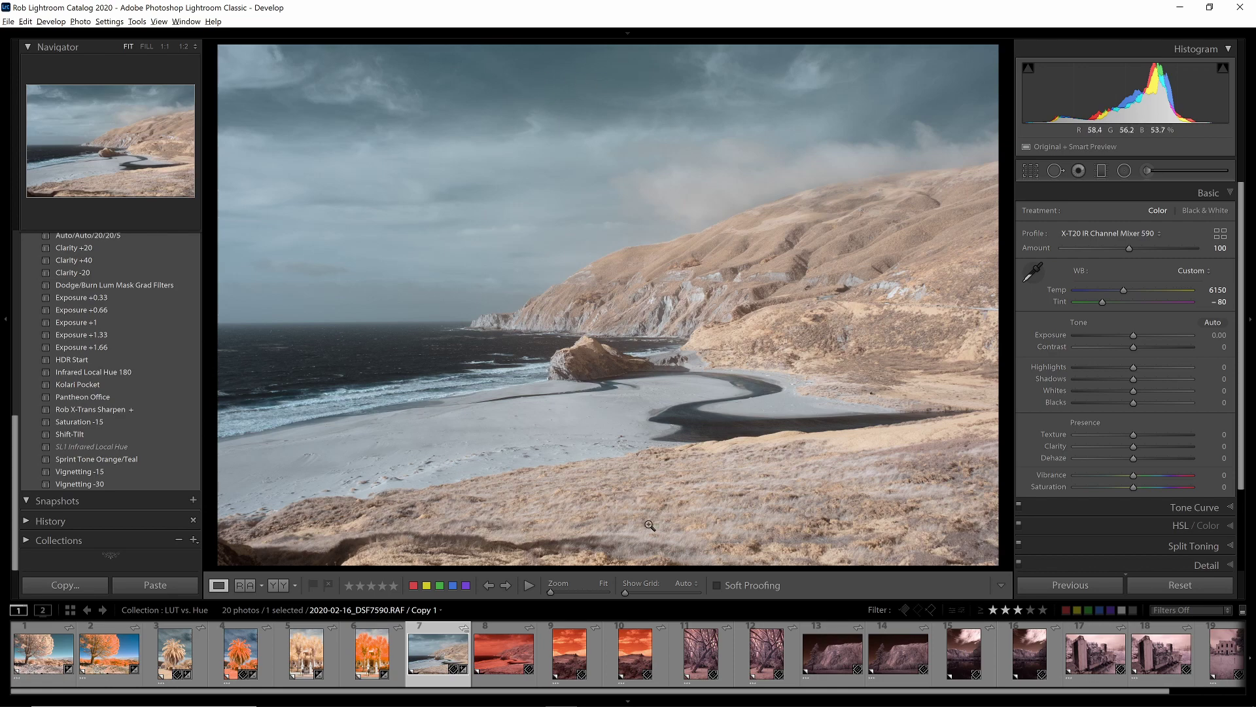
{"action": "key", "text": "Right"}
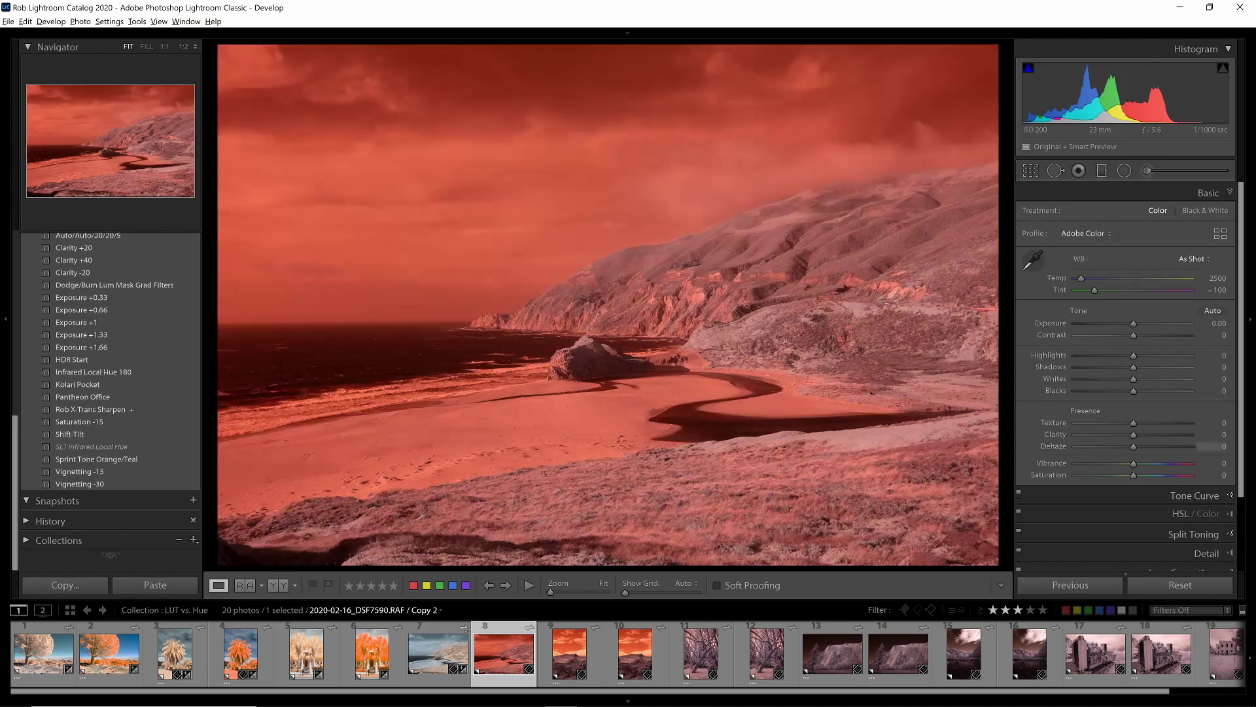
Give the second coastline copy the Fujifilm X-T20 IR 590nm profile with white balance 6200/−81.
{"action": "left_click", "coordinate": [1221, 235]}
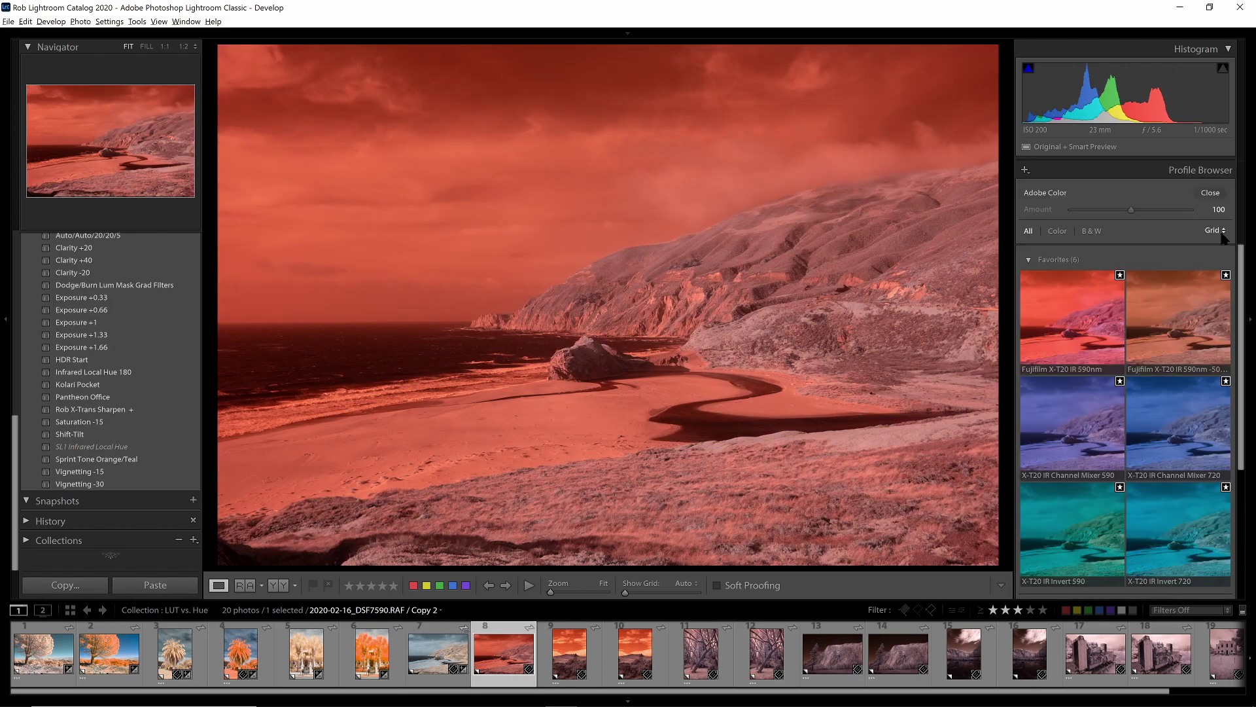
{"action": "left_click", "coordinate": [1083, 322]}
{"action": "left_click", "coordinate": [1211, 193]}
{"action": "left_click", "coordinate": [1038, 261]}
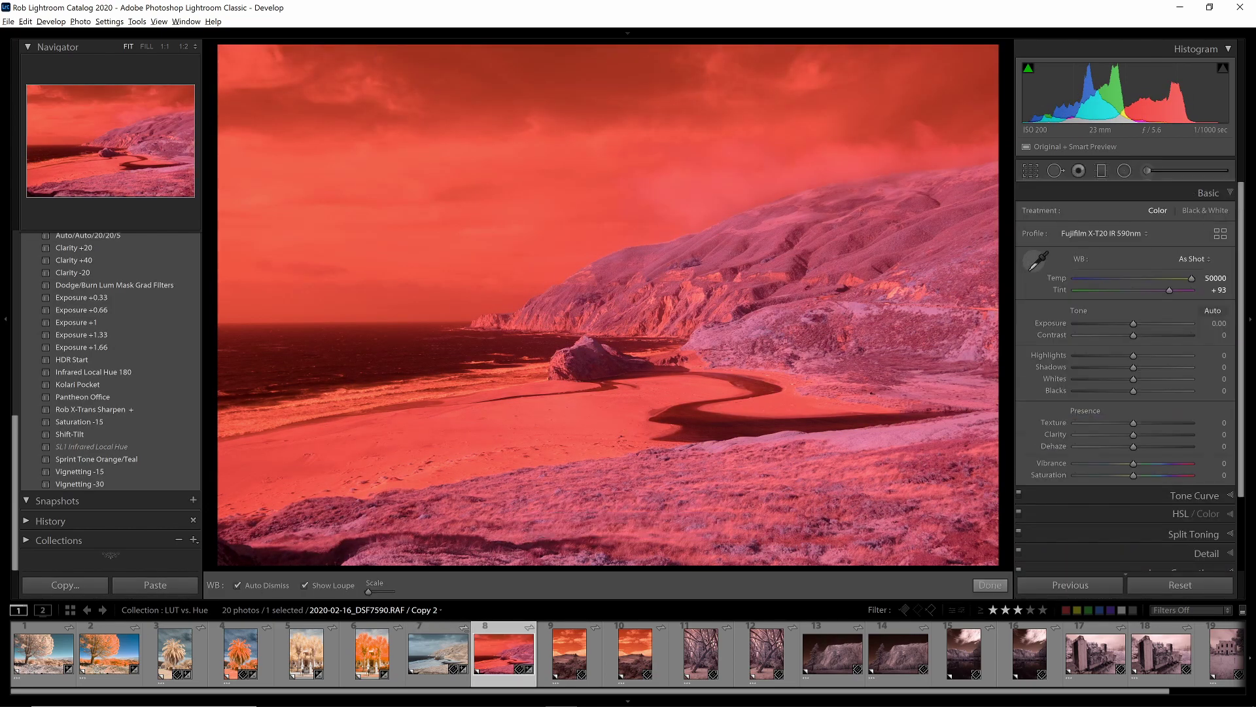
{"action": "left_click", "coordinate": [713, 200]}
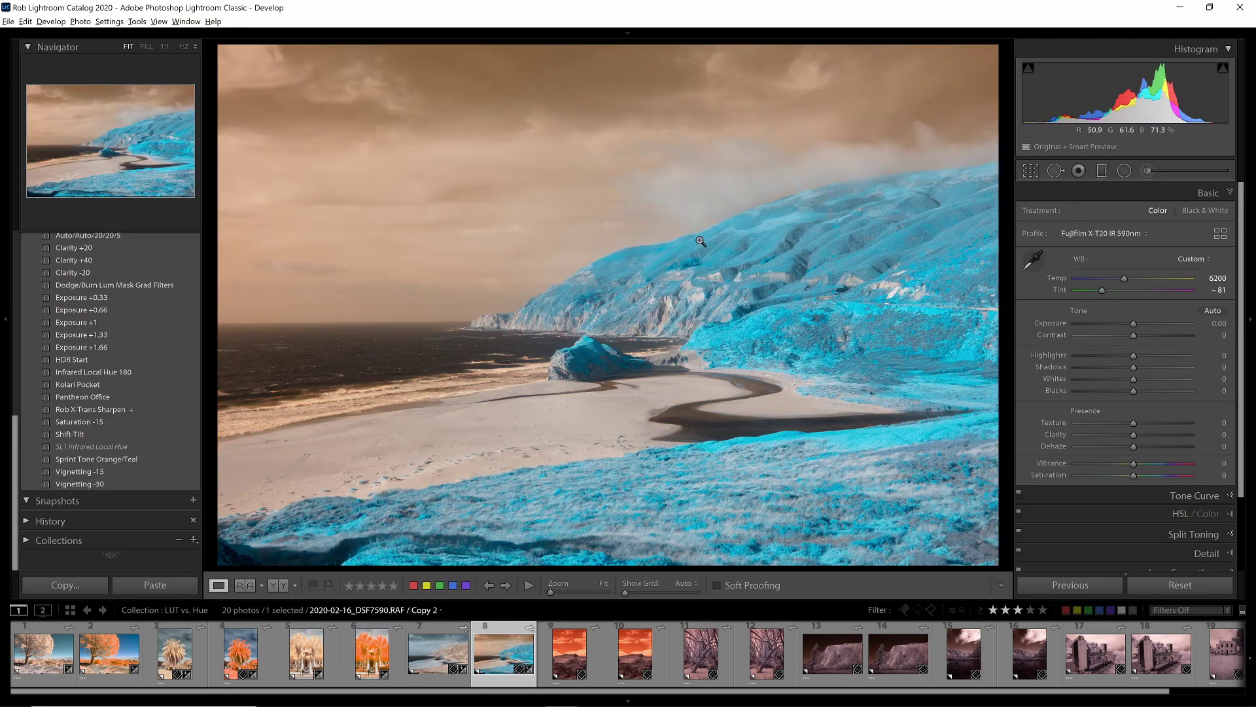
Apply Infrared Local Hue 180 and compare this copy with the LUT coastline copy.
{"action": "left_click", "coordinate": [158, 373]}
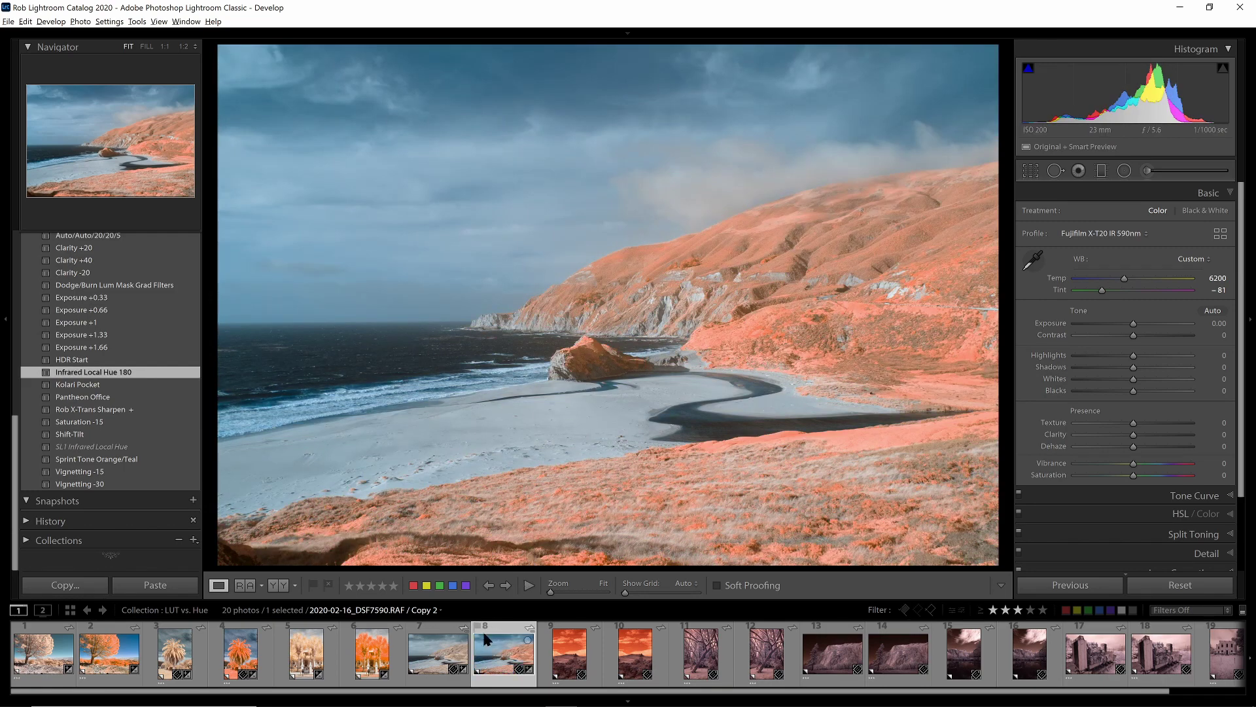
{"action": "left_click", "coordinate": [423, 682]}
{"action": "key", "text": "c"}
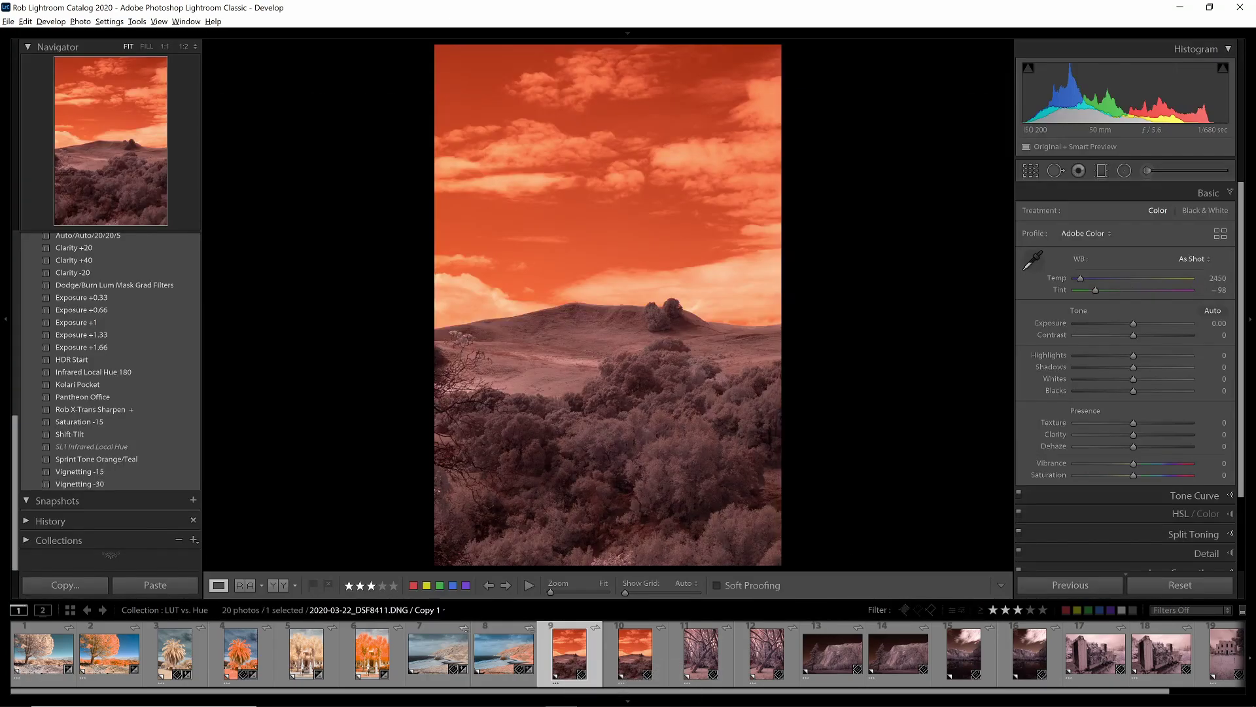
Apply the X-T20 IR Invert 590 profile and set white balance from the sky (4350/−71).
{"action": "left_click", "coordinate": [1221, 233]}
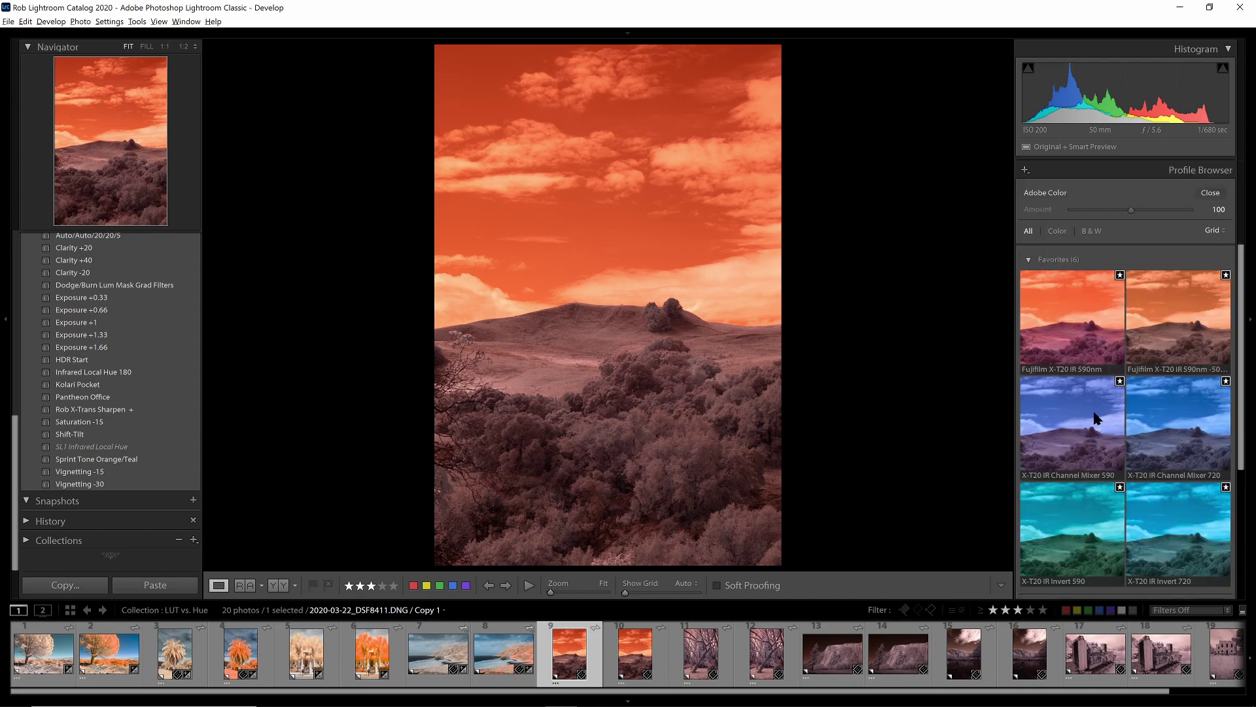
{"action": "left_click", "coordinate": [1083, 520]}
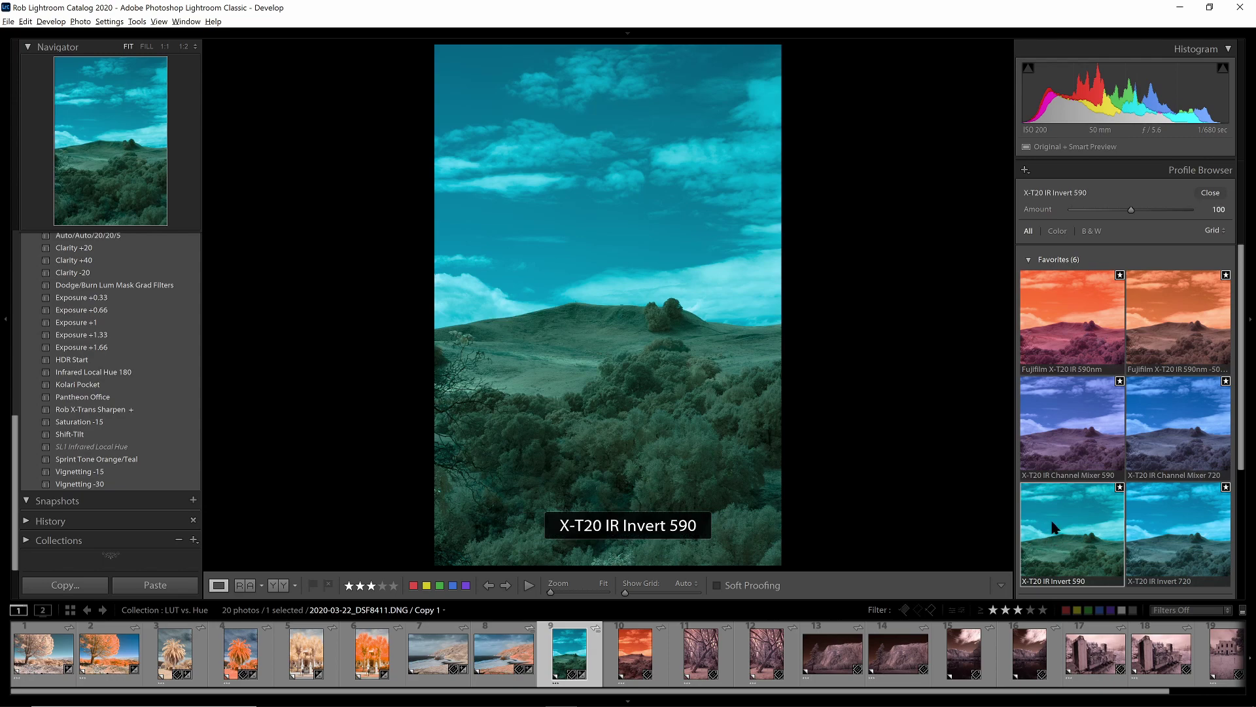
{"action": "left_click", "coordinate": [1210, 193]}
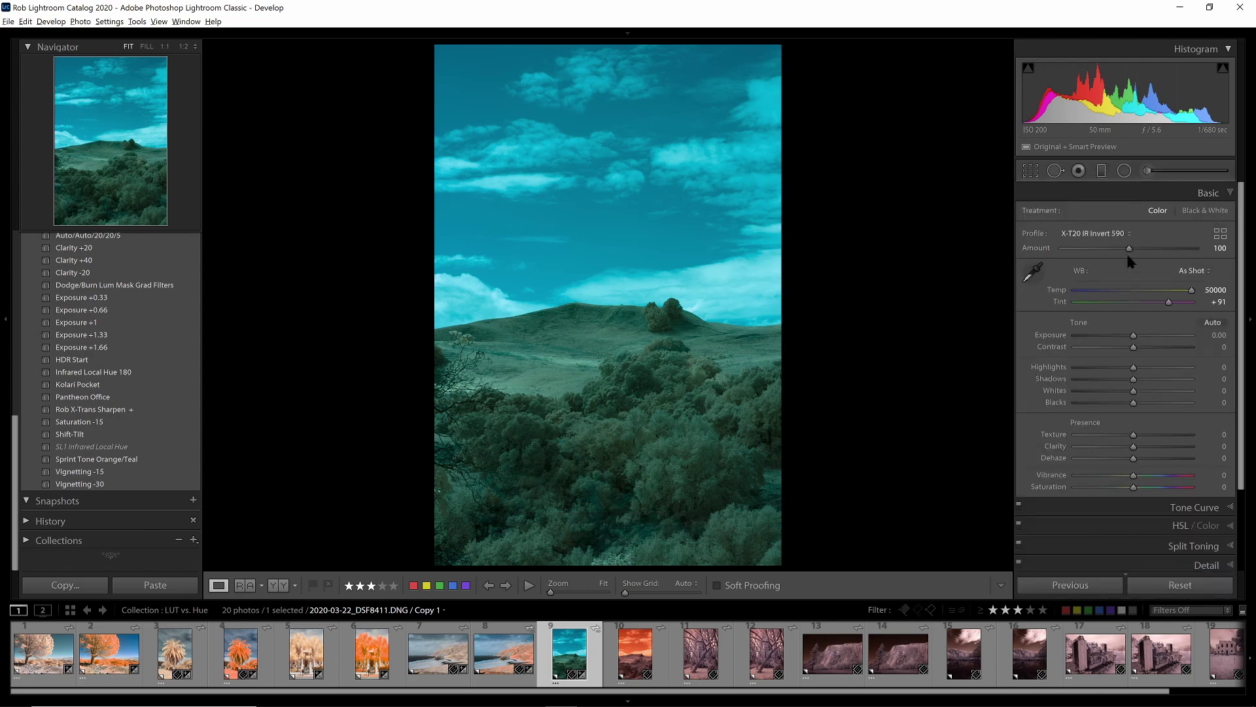
{"action": "left_click", "coordinate": [1033, 273]}
{"action": "left_click", "coordinate": [725, 259]}
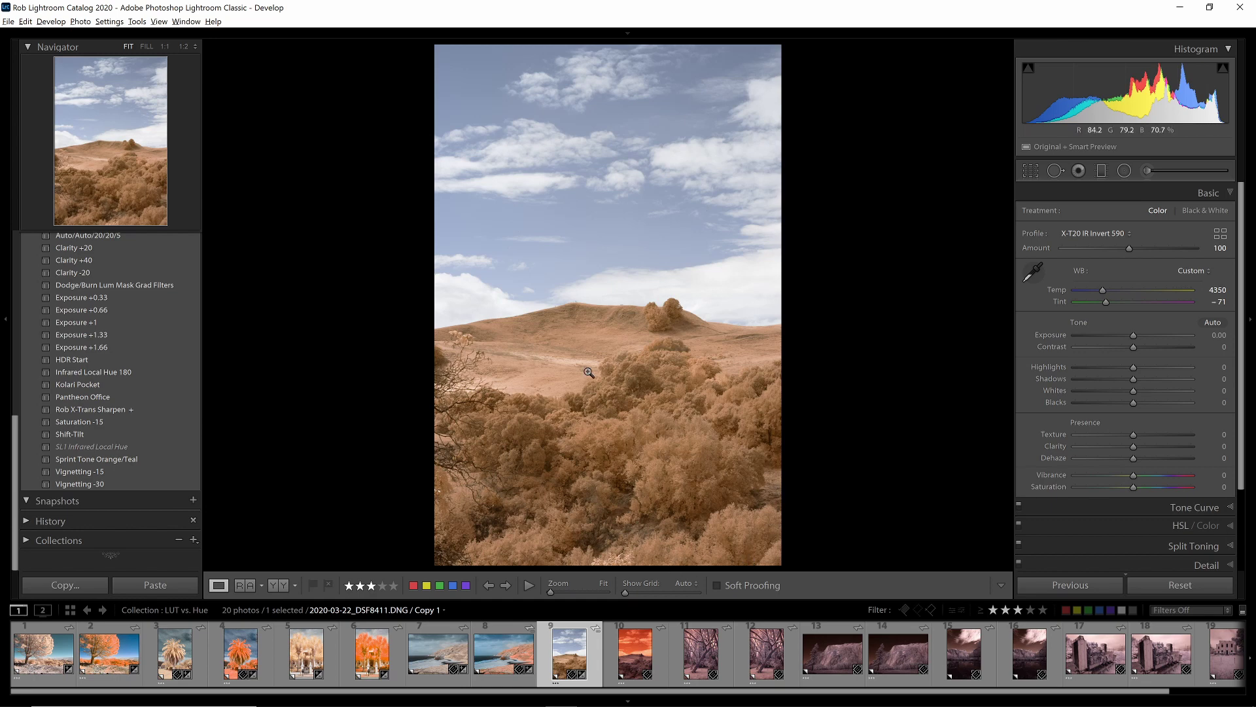
On the second hillside copy, apply the Fujifilm X-T20 IR 590nm profile and sample white balance.
{"action": "left_click", "coordinate": [635, 651]}
{"action": "left_click", "coordinate": [1219, 236]}
{"action": "left_click", "coordinate": [1184, 316]}
{"action": "left_click", "coordinate": [1073, 321]}
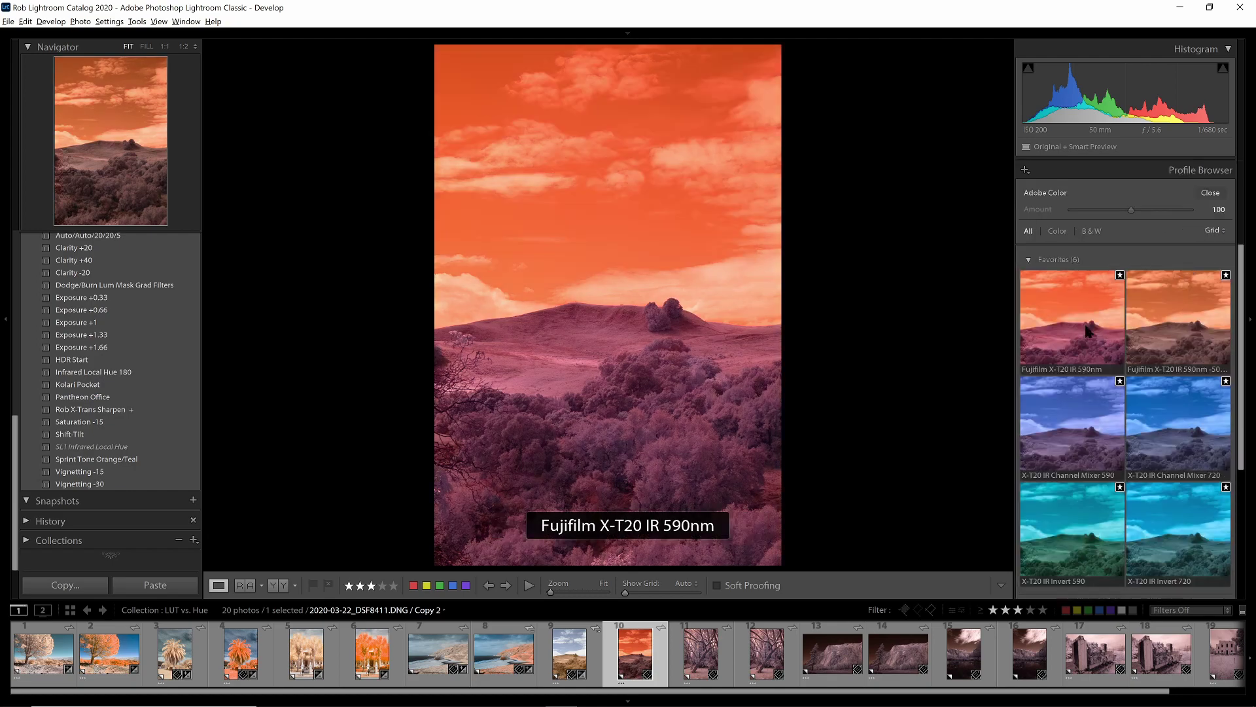
{"action": "left_click", "coordinate": [1211, 192]}
{"action": "left_click", "coordinate": [1033, 260]}
{"action": "left_click", "coordinate": [727, 281]}
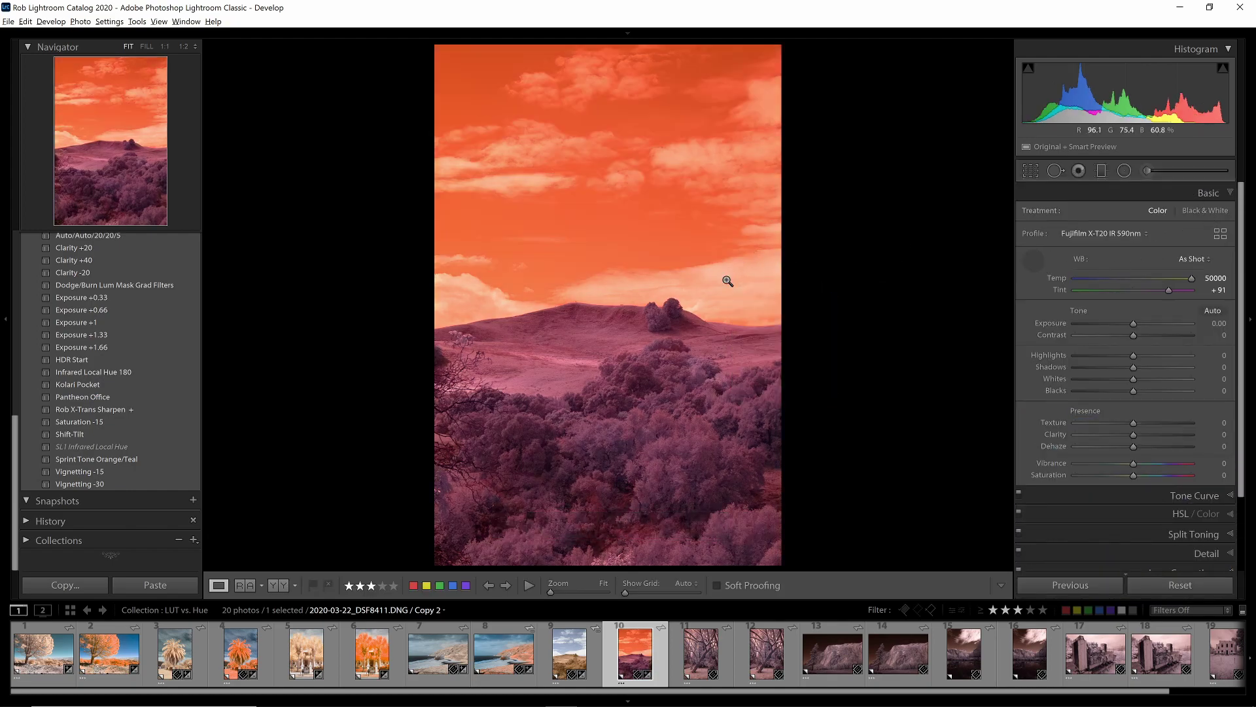
{"action": "left_click", "coordinate": [728, 282]}
Apply the Infrared Local Hue 180 preset, then compare both desert copies side by side.
{"action": "left_click", "coordinate": [132, 369]}
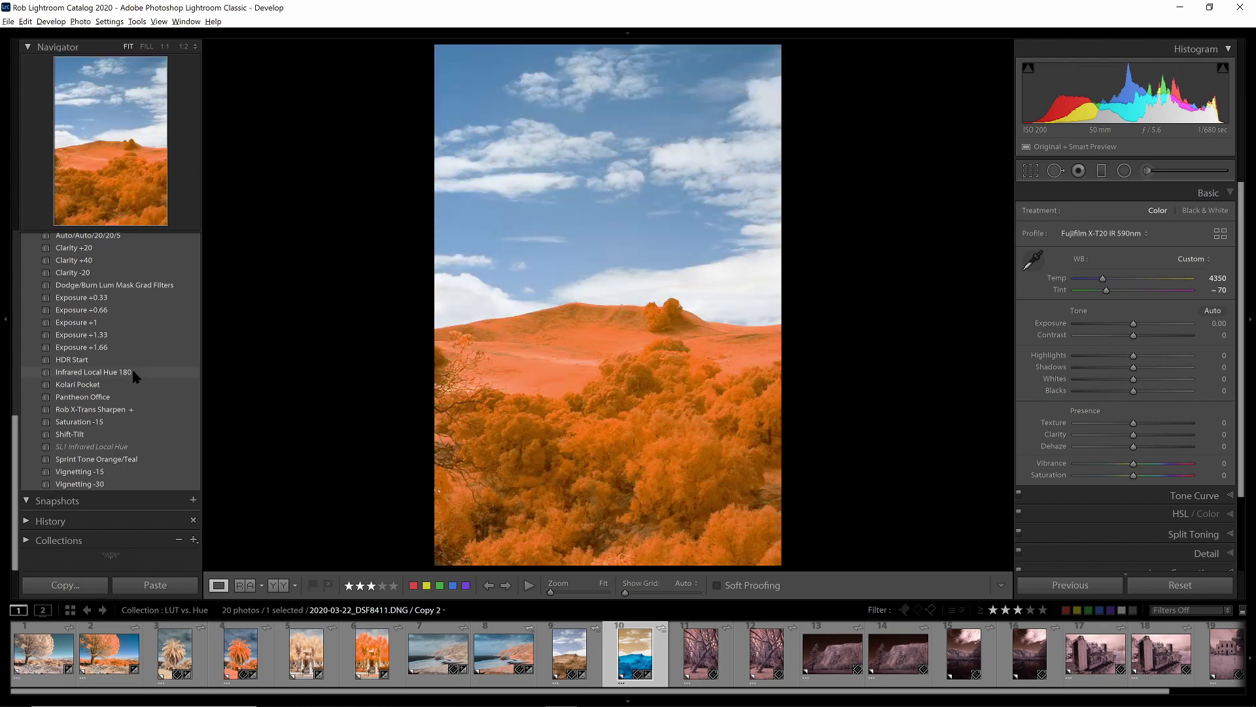
{"action": "left_click", "coordinate": [586, 656]}
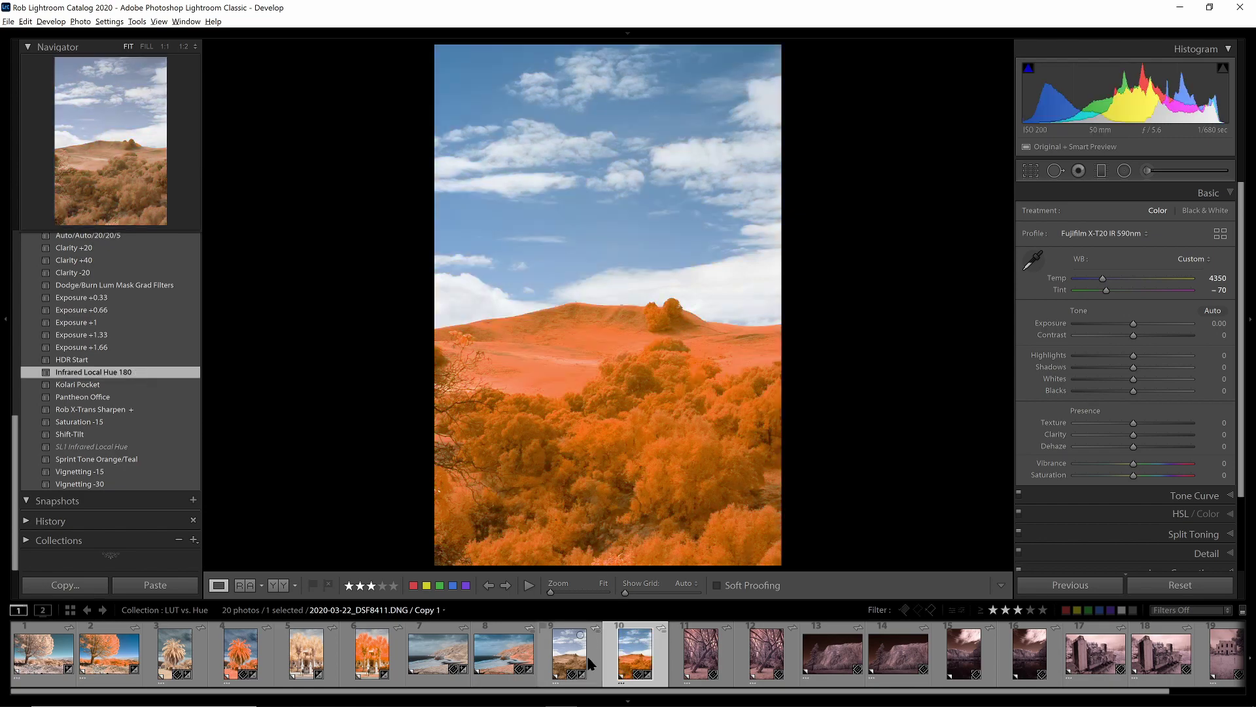
{"action": "key", "text": "c"}
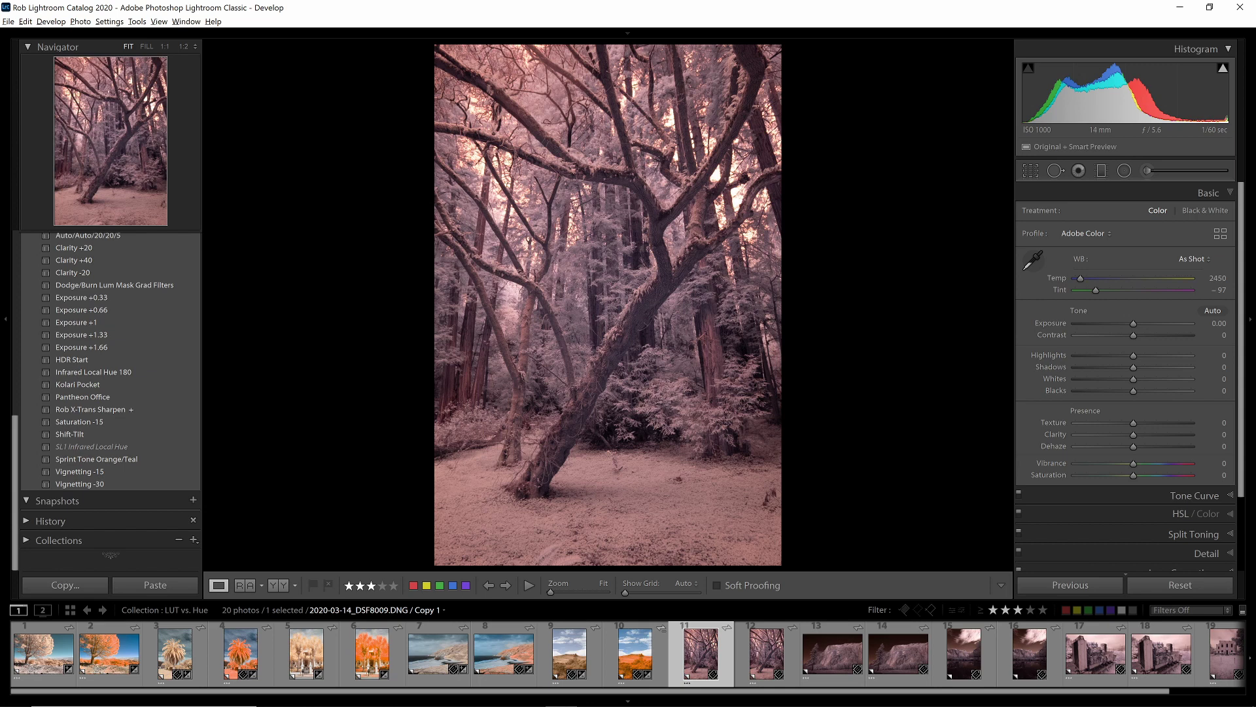
Give the first tree copy X-T20 IR Channel Mixer 590 and 50000/+18 white balance from the snowy ground, then select copy two.
{"action": "left_click", "coordinate": [1220, 234]}
{"action": "left_click", "coordinate": [1072, 426]}
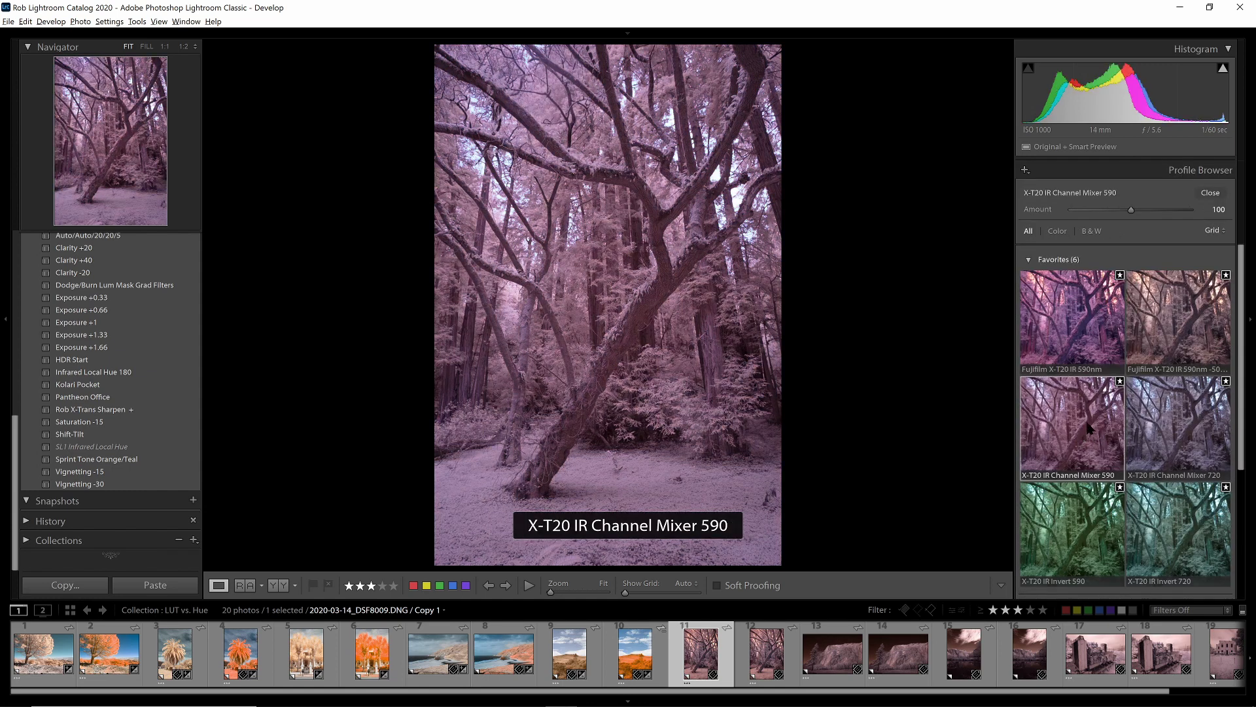
{"action": "left_click", "coordinate": [1210, 193]}
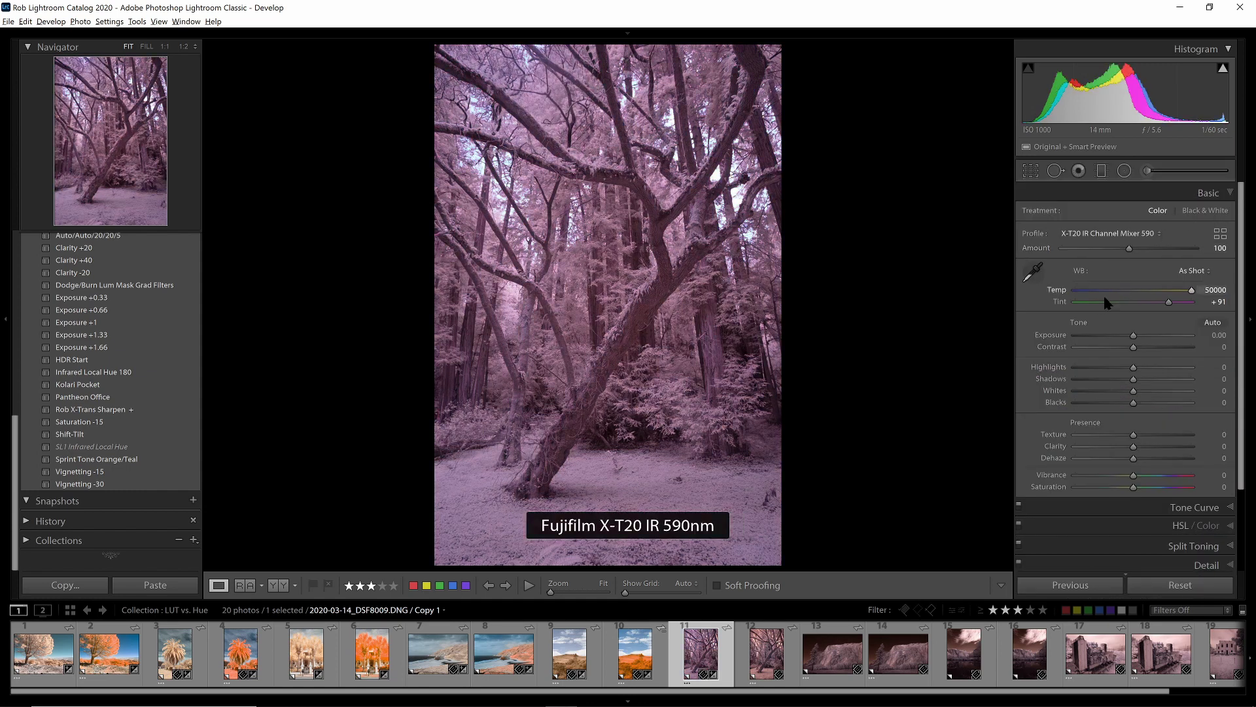
{"action": "left_click", "coordinate": [1033, 271]}
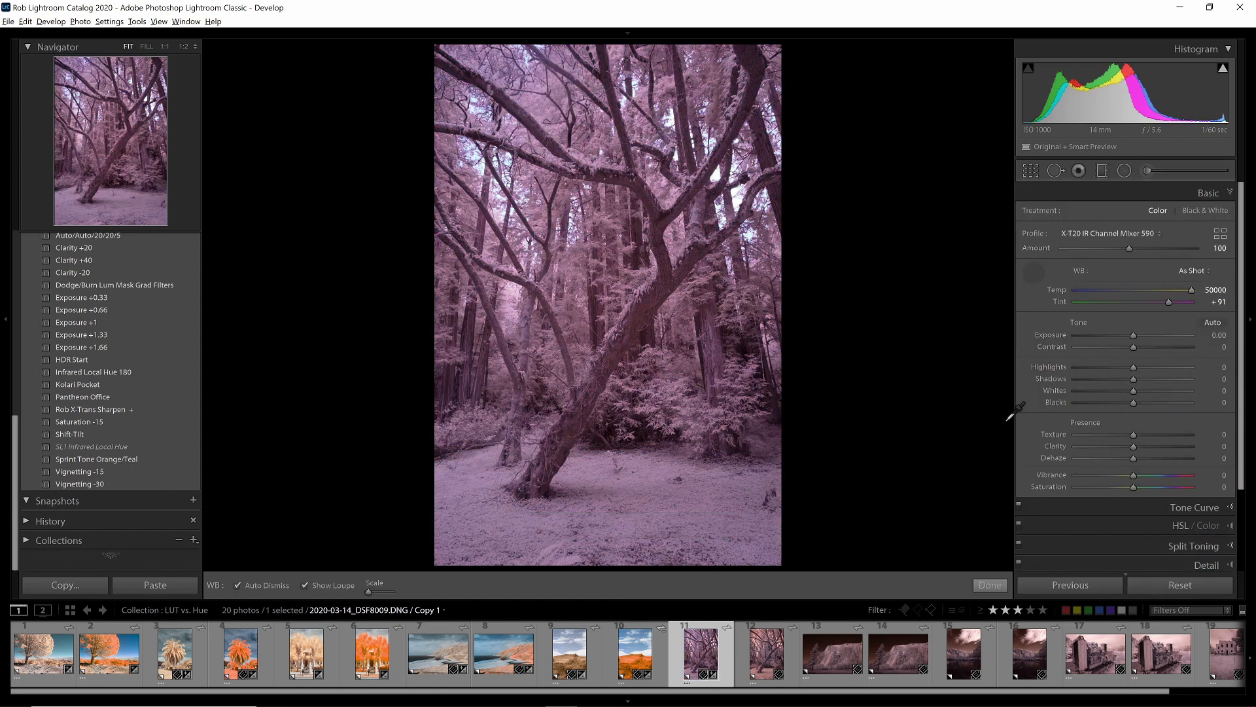
{"action": "left_click", "coordinate": [645, 491]}
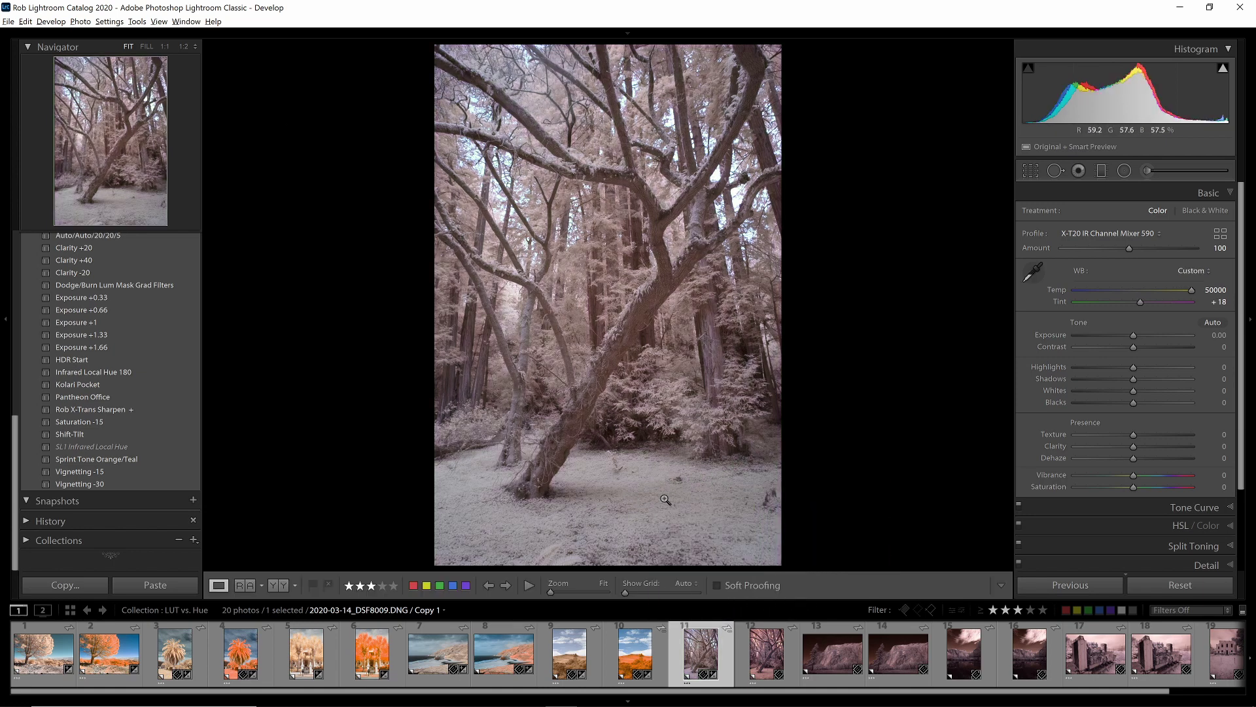
{"action": "left_click", "coordinate": [766, 651]}
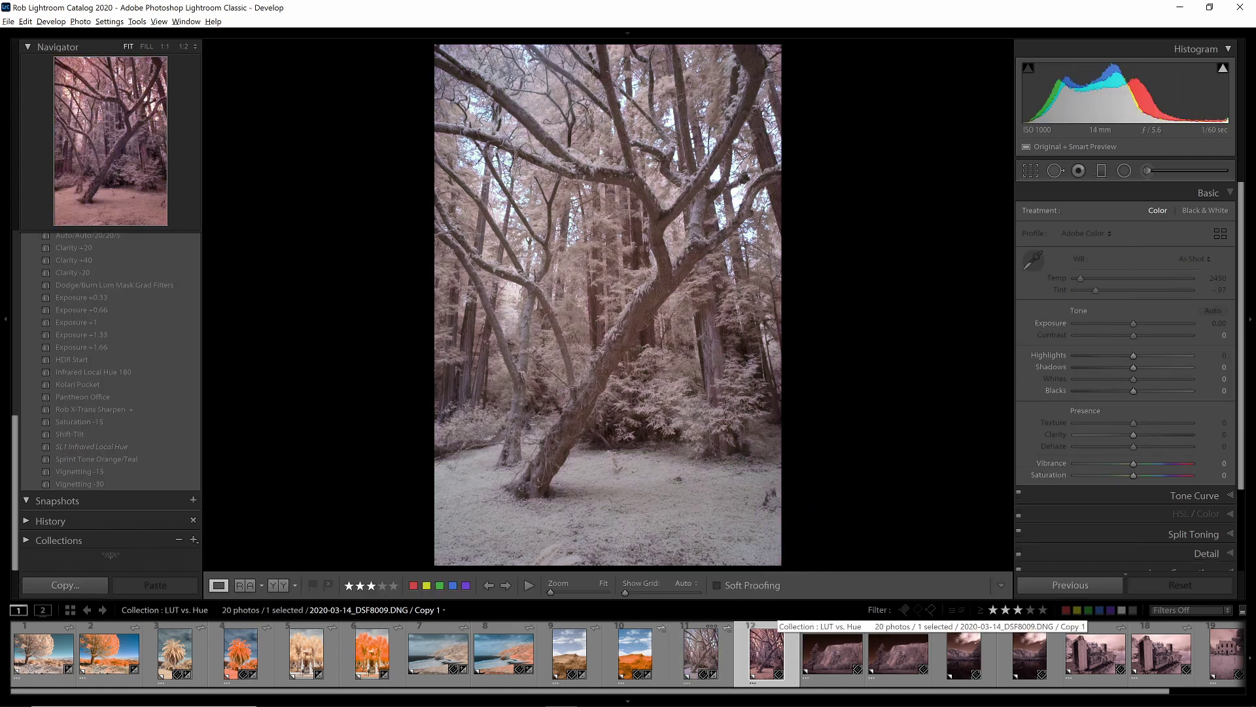
{"action": "left_click", "coordinate": [1221, 234]}
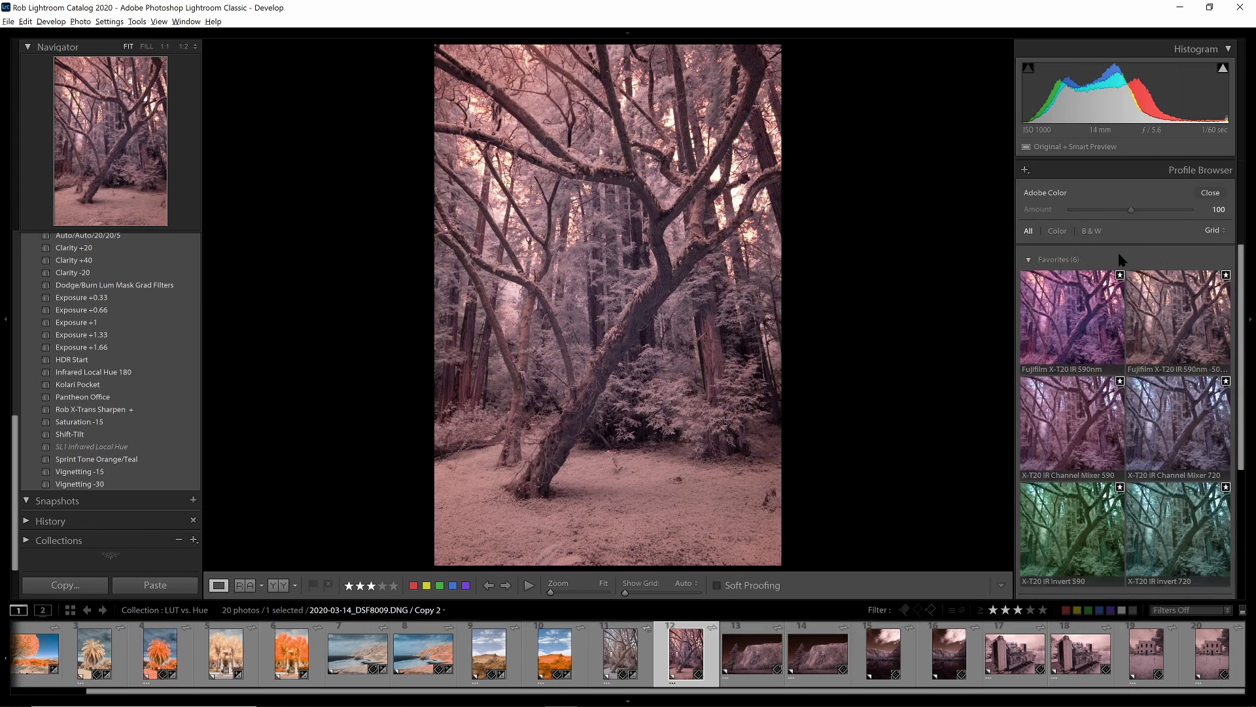
Apply the Fujifilm X-T20 IR 590nm profile and set white balance from the tree trunk (50000/+21).
{"action": "left_click", "coordinate": [1110, 317]}
{"action": "left_click", "coordinate": [1210, 193]}
{"action": "left_click", "coordinate": [1032, 261]}
{"action": "left_click", "coordinate": [629, 491]}
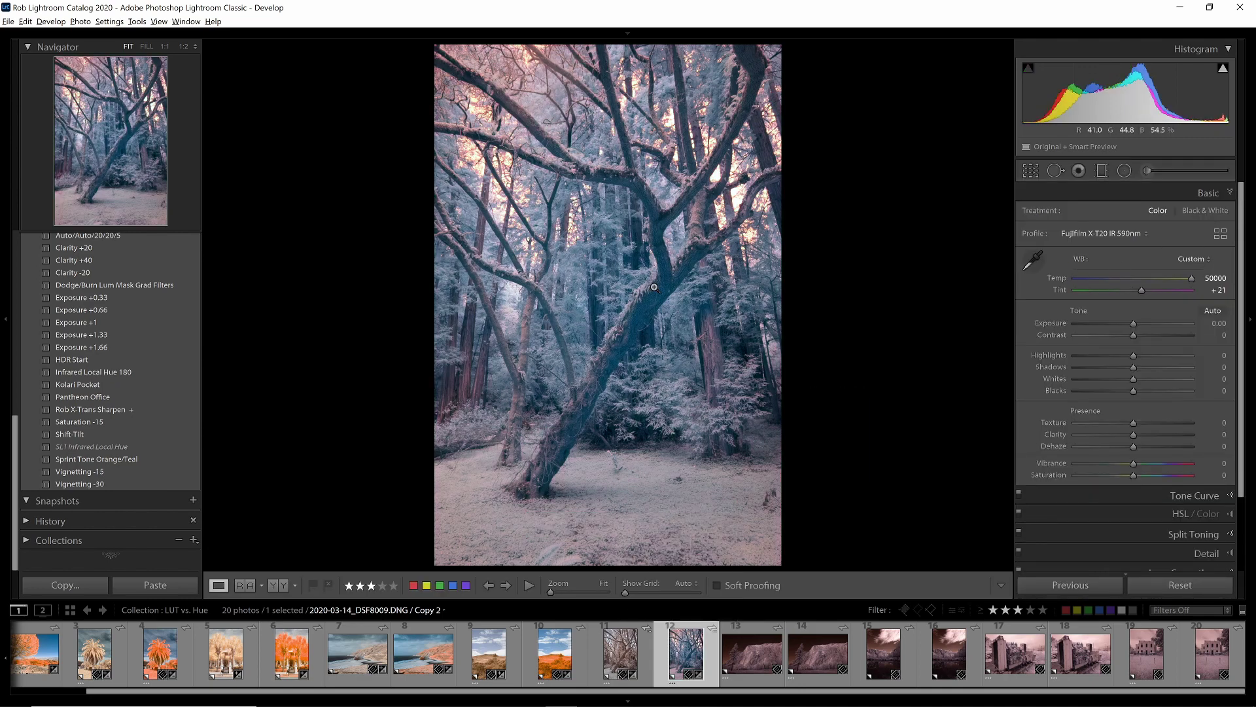
Apply the Infrared Local Hue 180 preset and compare both tree copies side by side.
{"action": "left_click", "coordinate": [132, 371]}
{"action": "left_click", "coordinate": [133, 372]}
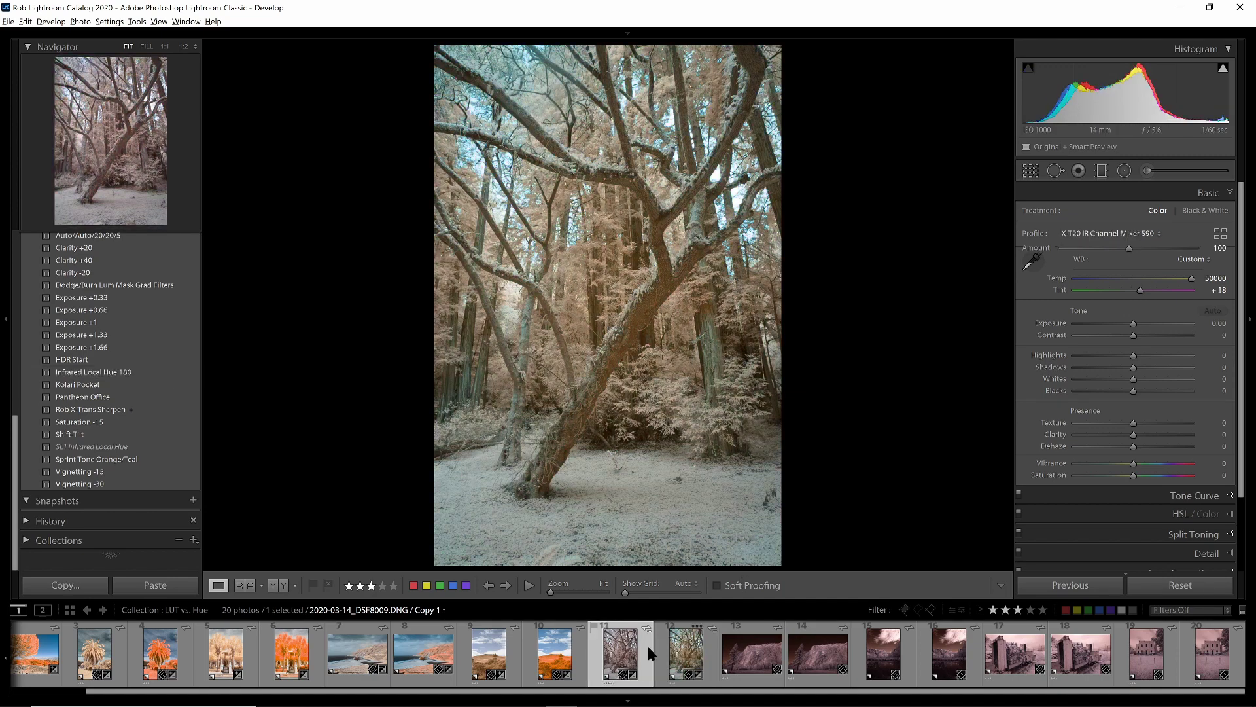
{"action": "key", "text": "c"}
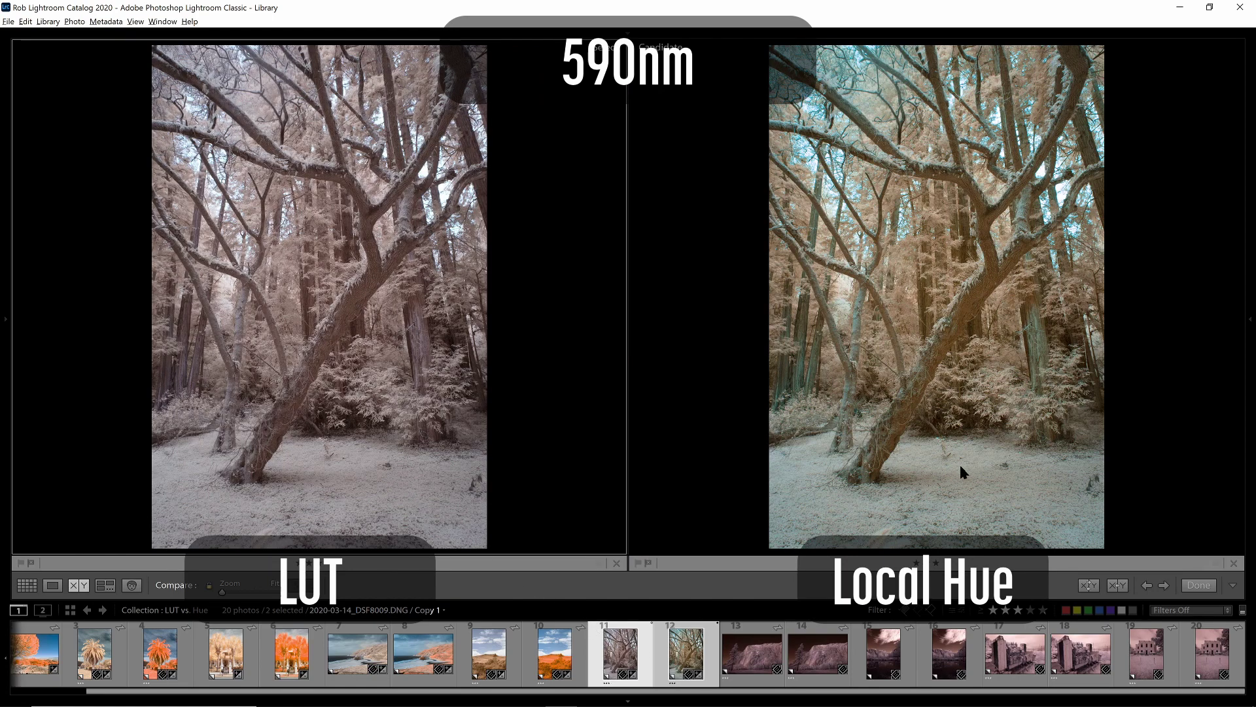
Return to Develop and select the first copy of the granite cliff photo.
{"action": "key", "text": "d"}
{"action": "left_click", "coordinate": [752, 681]}
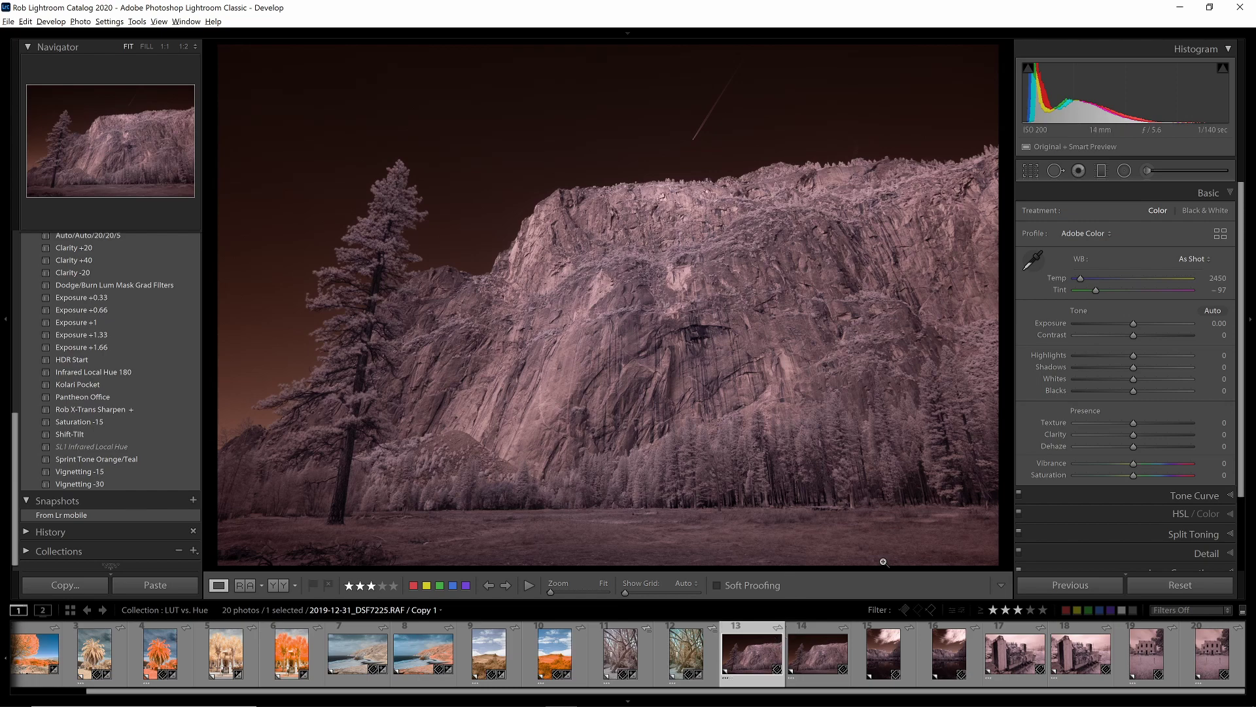
Give the first cliff copy X-T20 IR Channel Mixer 720 and 4300/−88 white balance from the rock face, then select copy two.
{"action": "left_click", "coordinate": [1220, 234]}
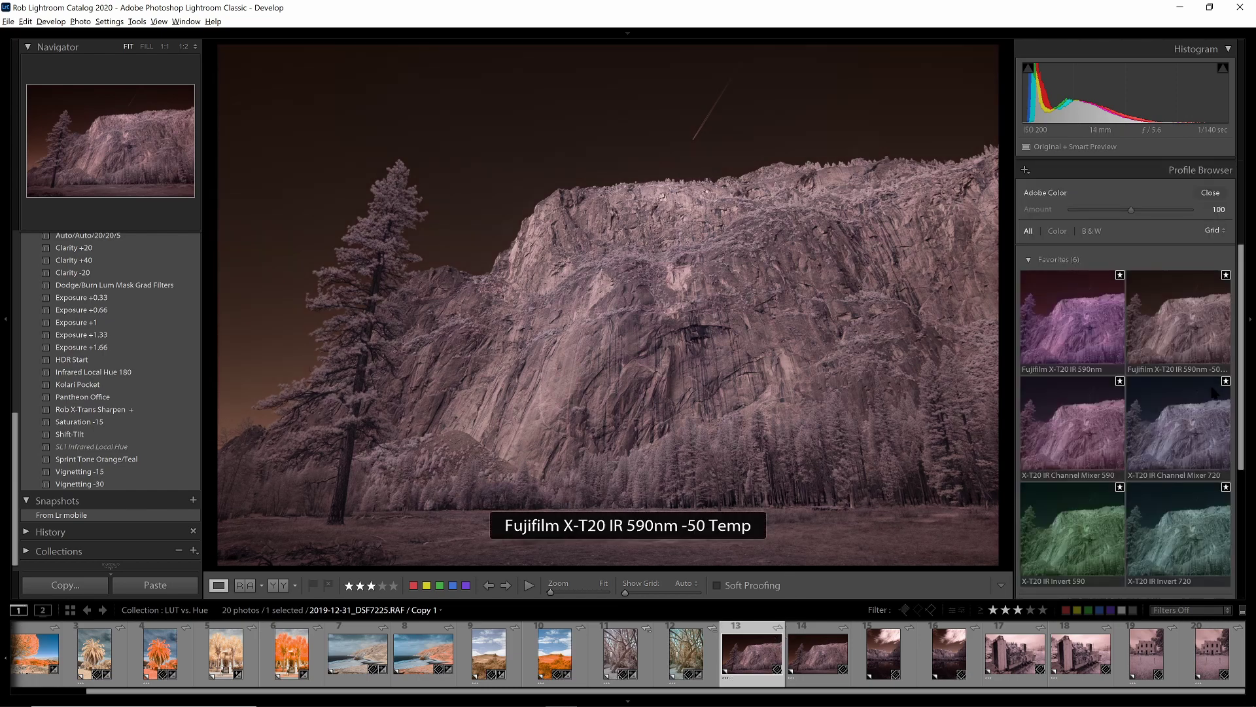
{"action": "left_click", "coordinate": [1180, 426]}
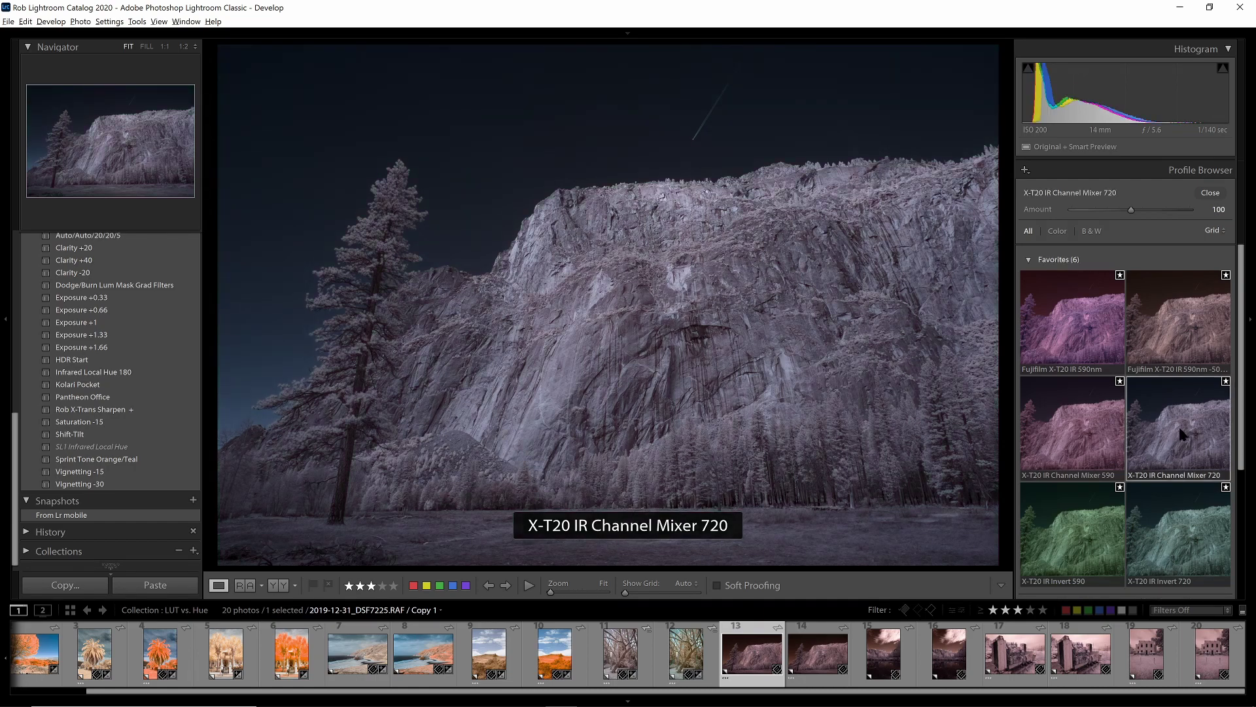
{"action": "left_click", "coordinate": [1210, 194]}
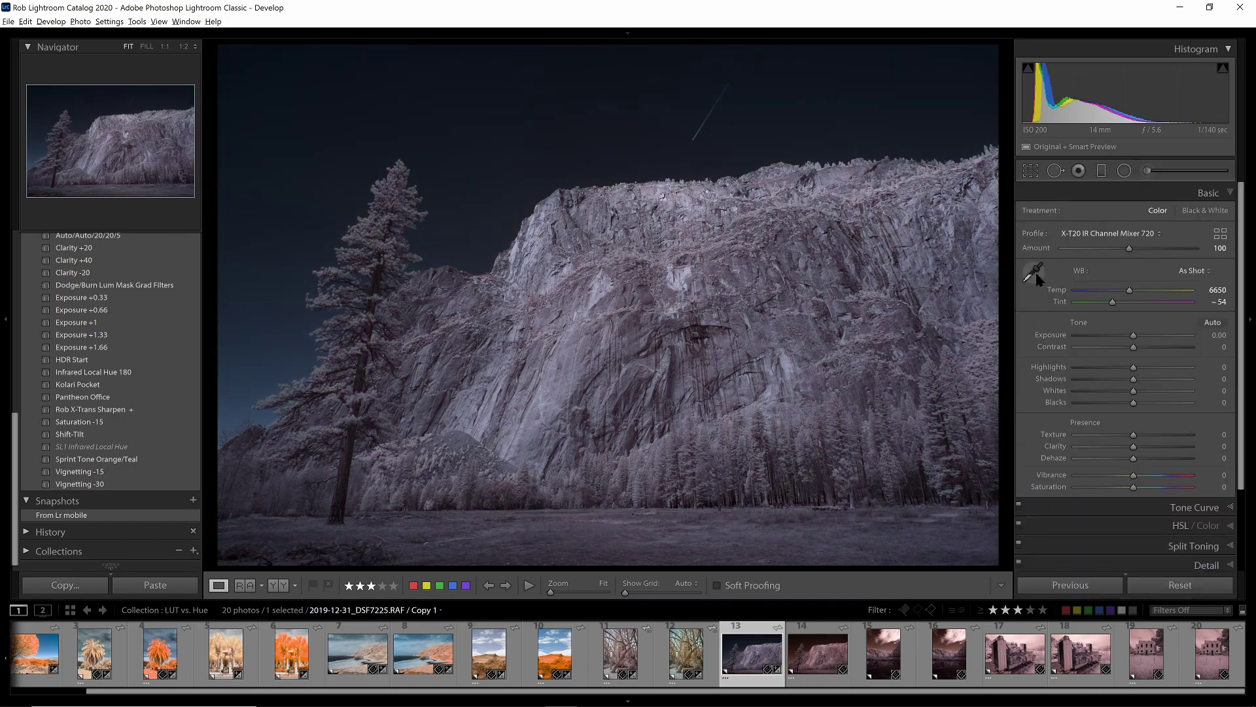
{"action": "left_click", "coordinate": [1035, 272]}
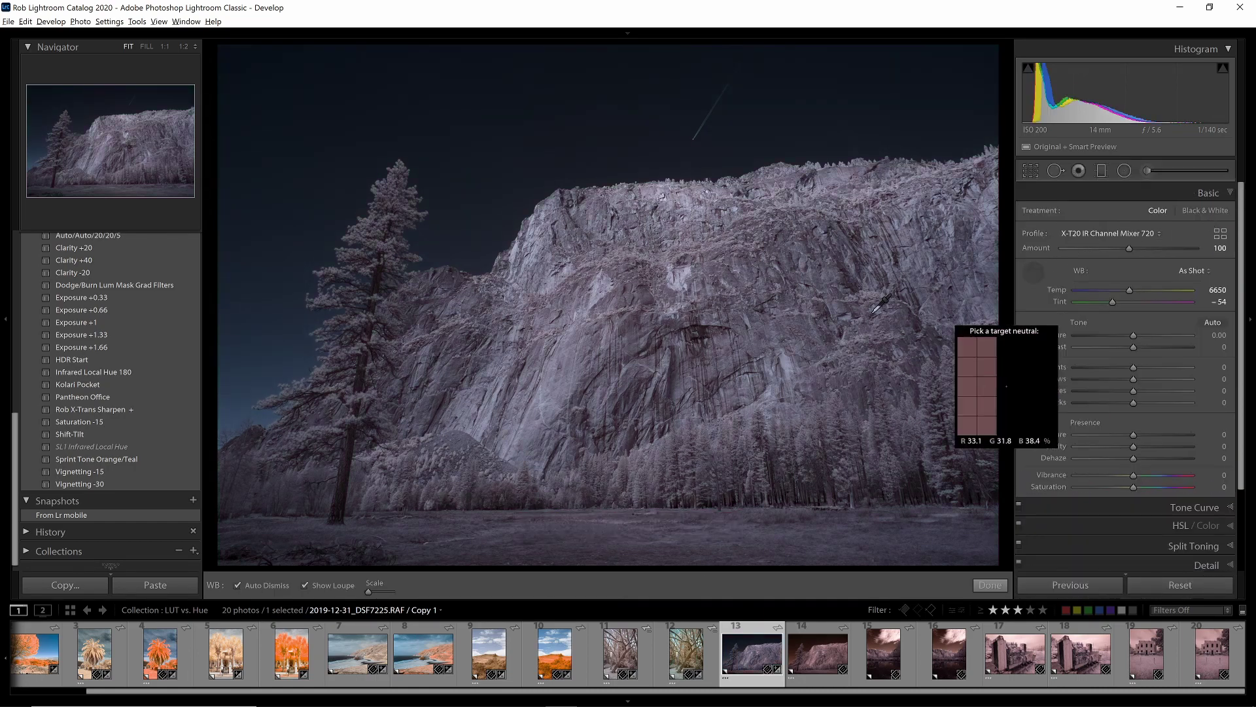
{"action": "left_click", "coordinate": [693, 277]}
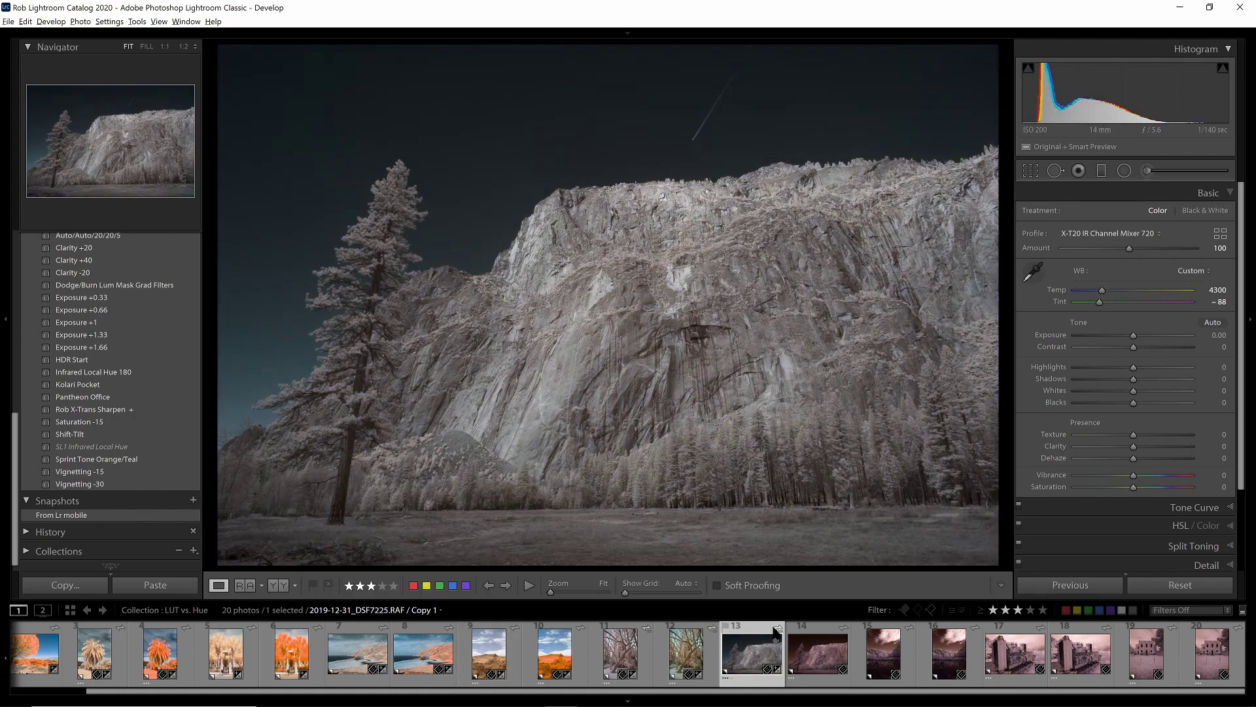
{"action": "left_click", "coordinate": [818, 649]}
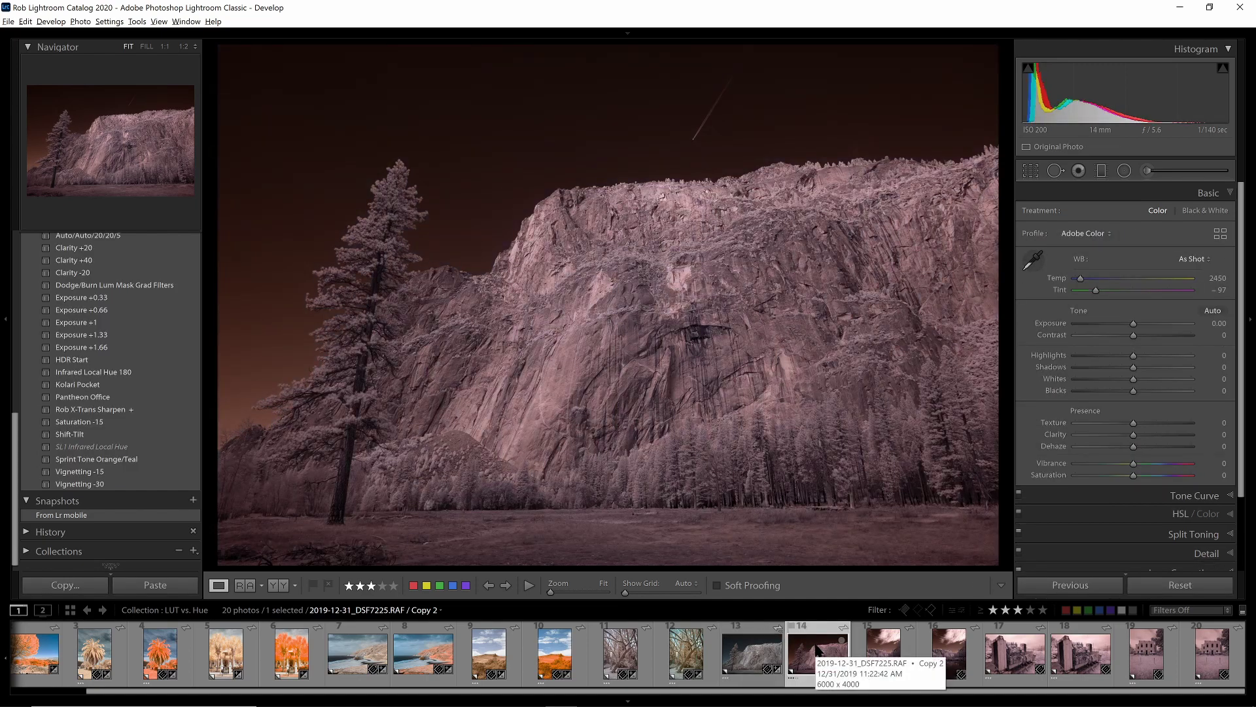
Apply the Fujifilm X-T20 IR 590nm -50 Temp profile and sample the cliff for white balance.
{"action": "left_click", "coordinate": [1219, 234]}
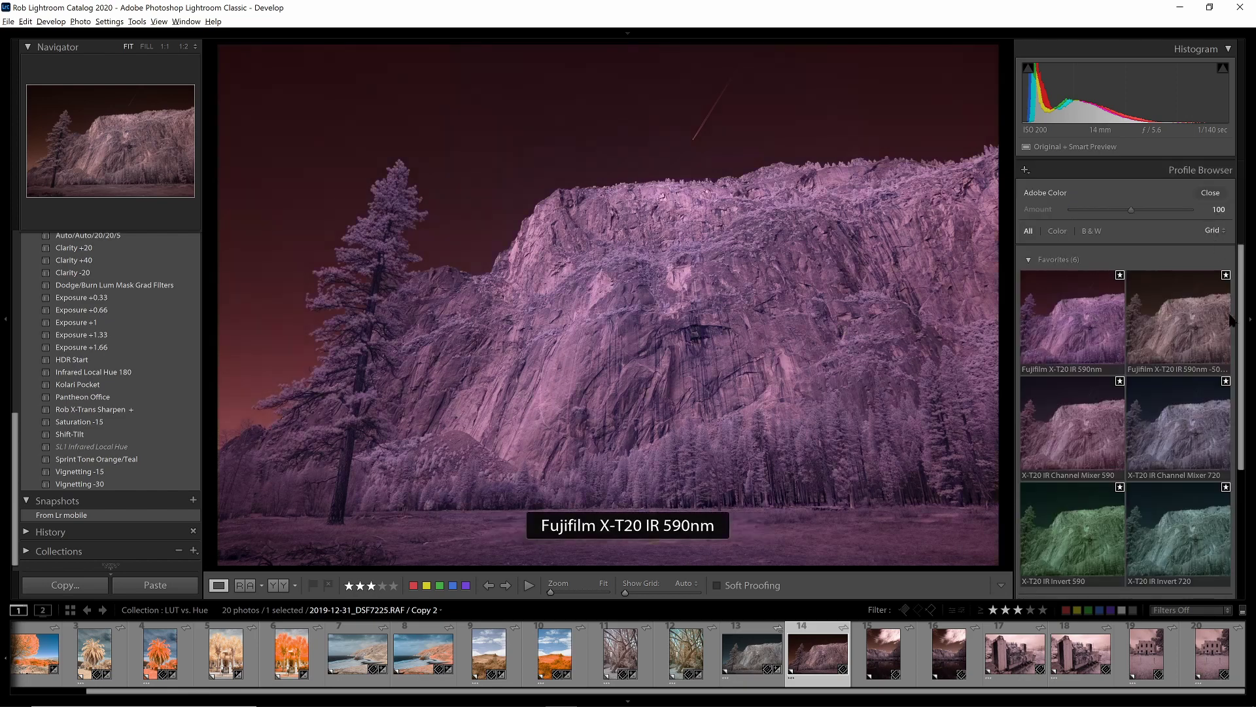
{"action": "left_click", "coordinate": [1187, 312]}
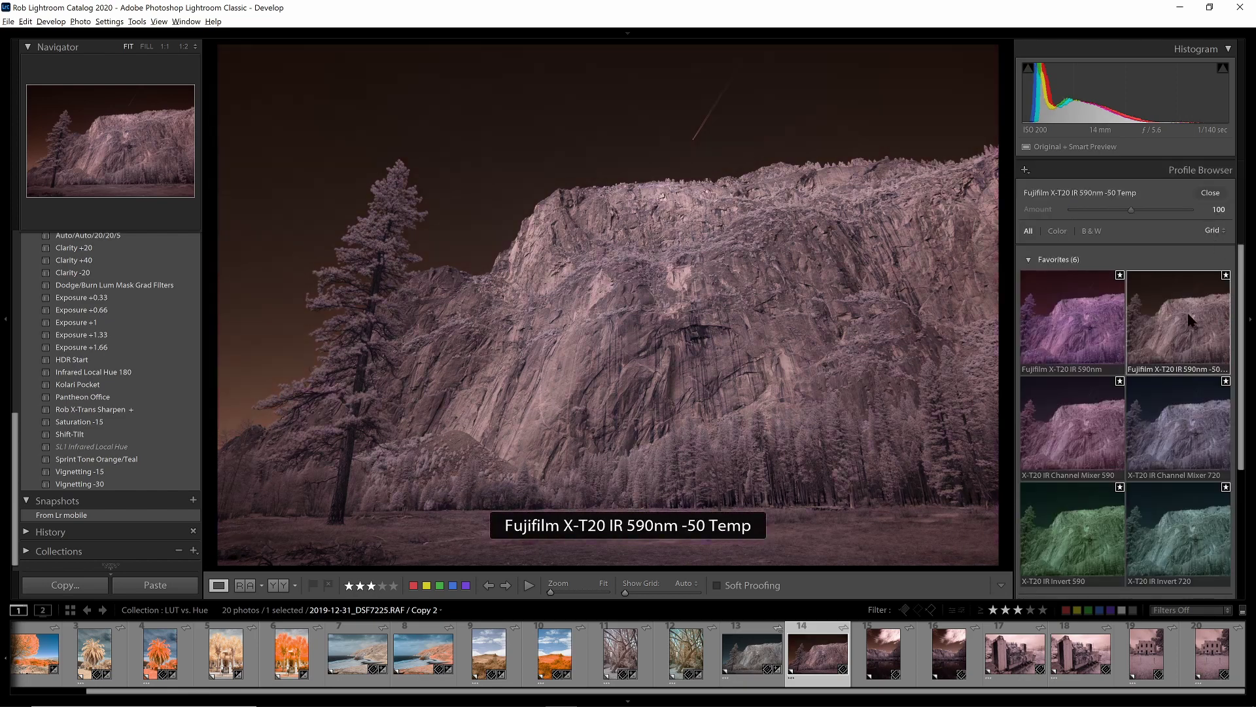
{"action": "left_click", "coordinate": [1211, 194]}
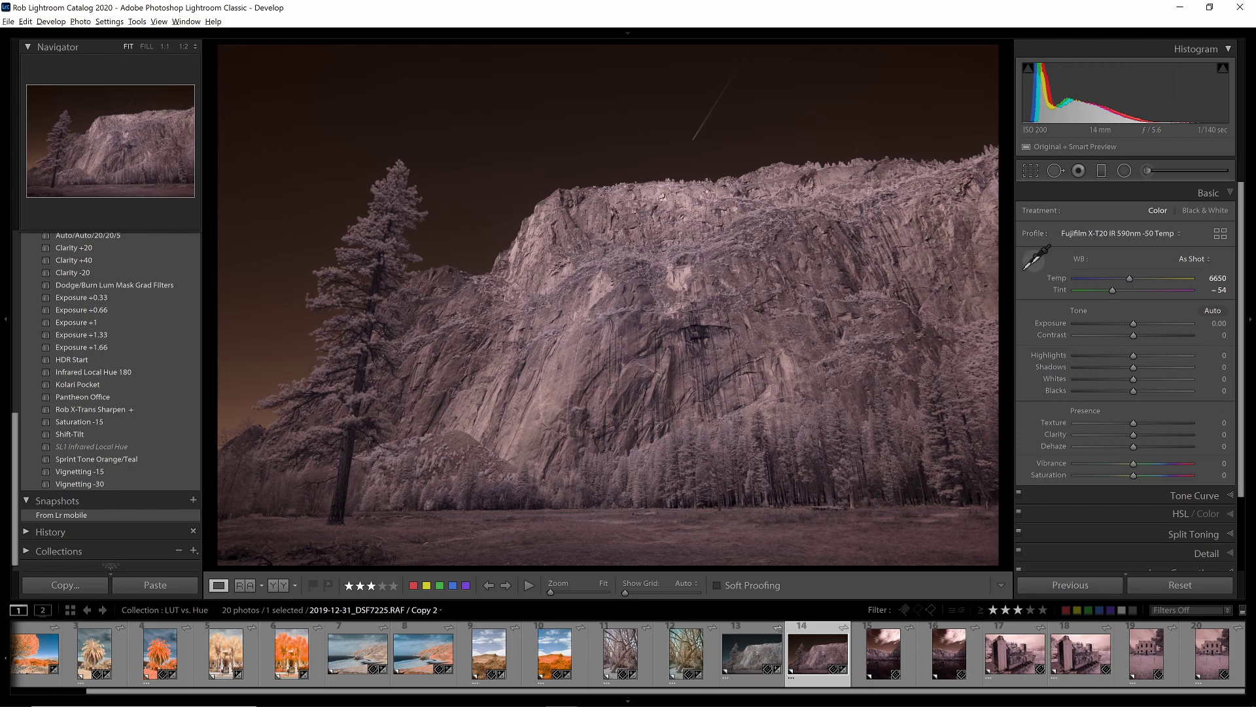
{"action": "left_click", "coordinate": [680, 268]}
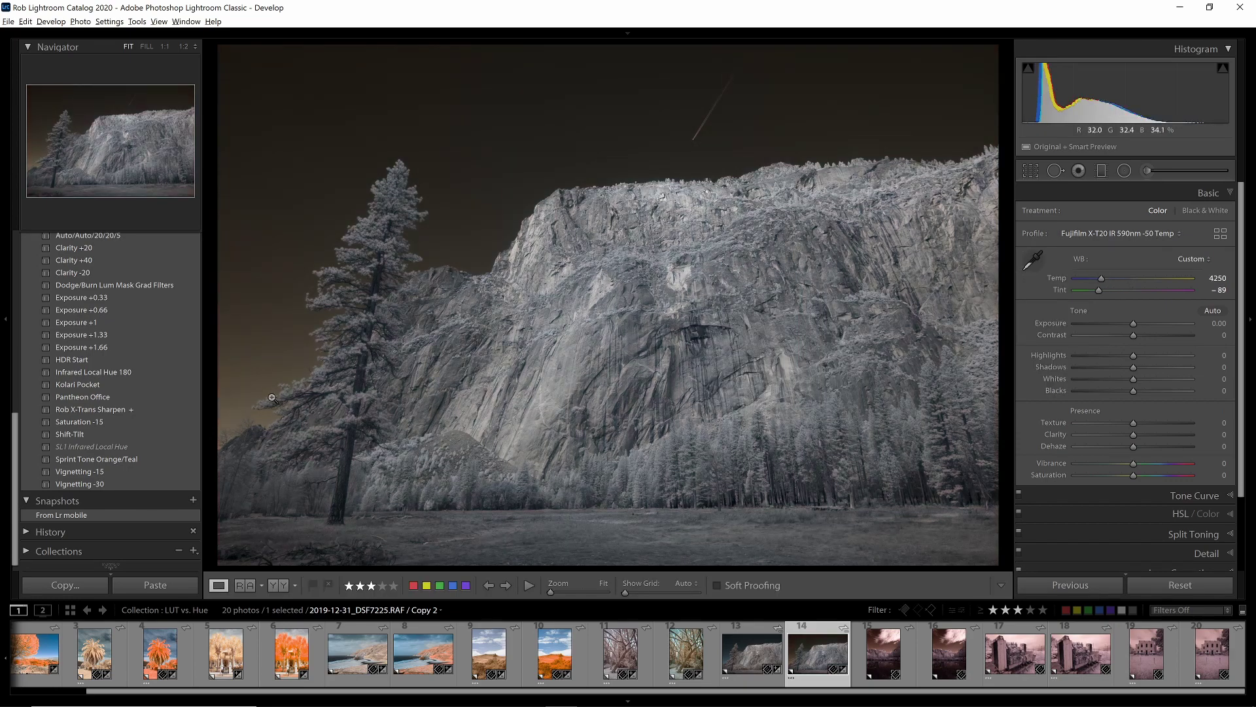
Apply Infrared Local Hue 180, re-sample the cliff to 50000/+28, and add the first cliff copy to the selection.
{"action": "left_click", "coordinate": [130, 372]}
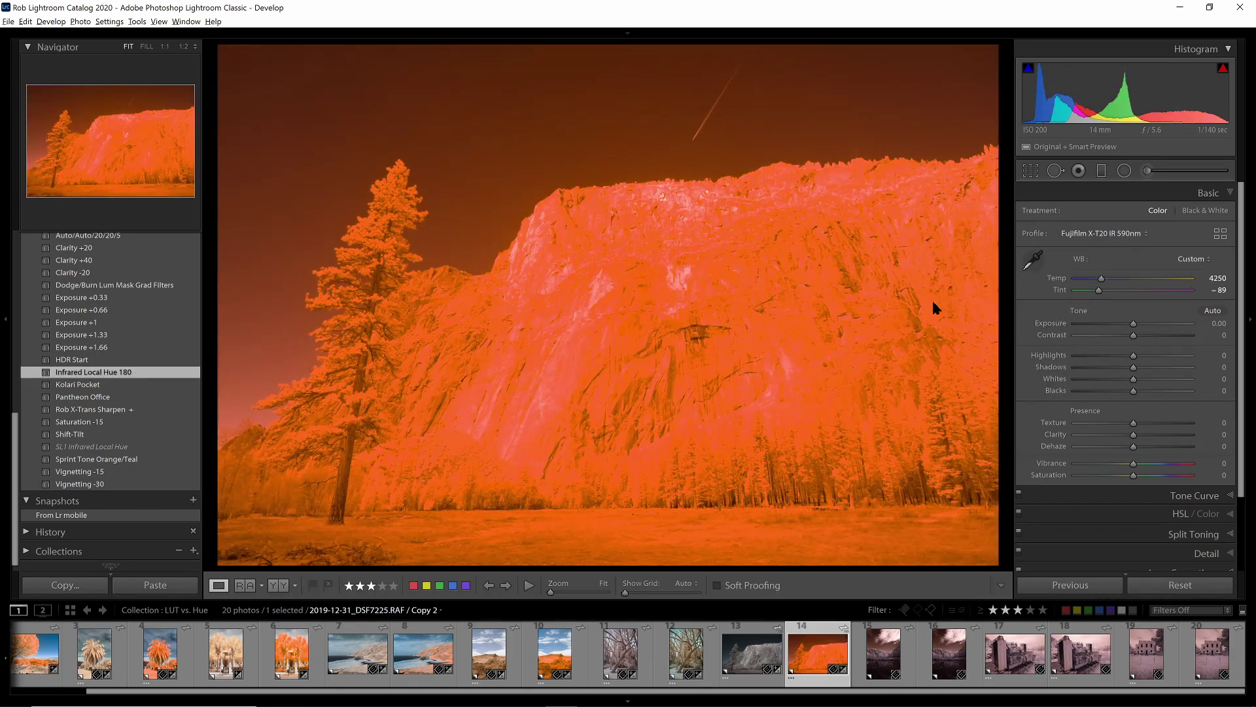
{"action": "left_click", "coordinate": [1039, 266]}
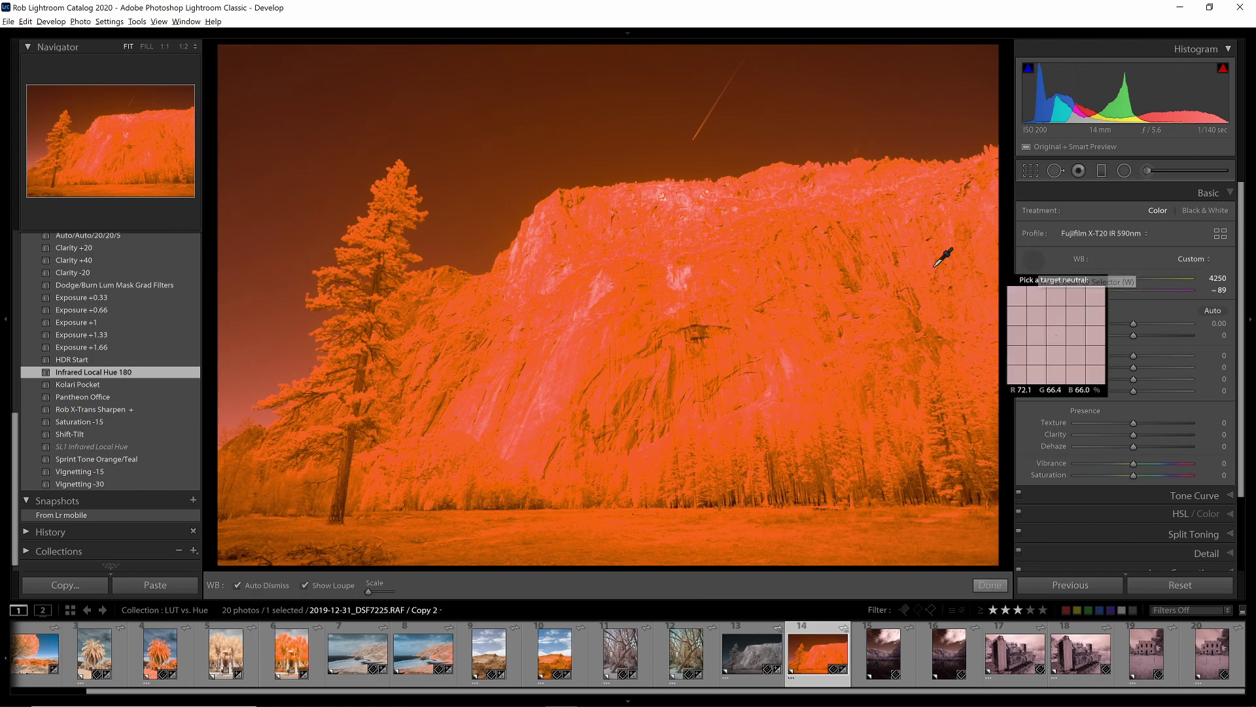
{"action": "left_click", "coordinate": [702, 283]}
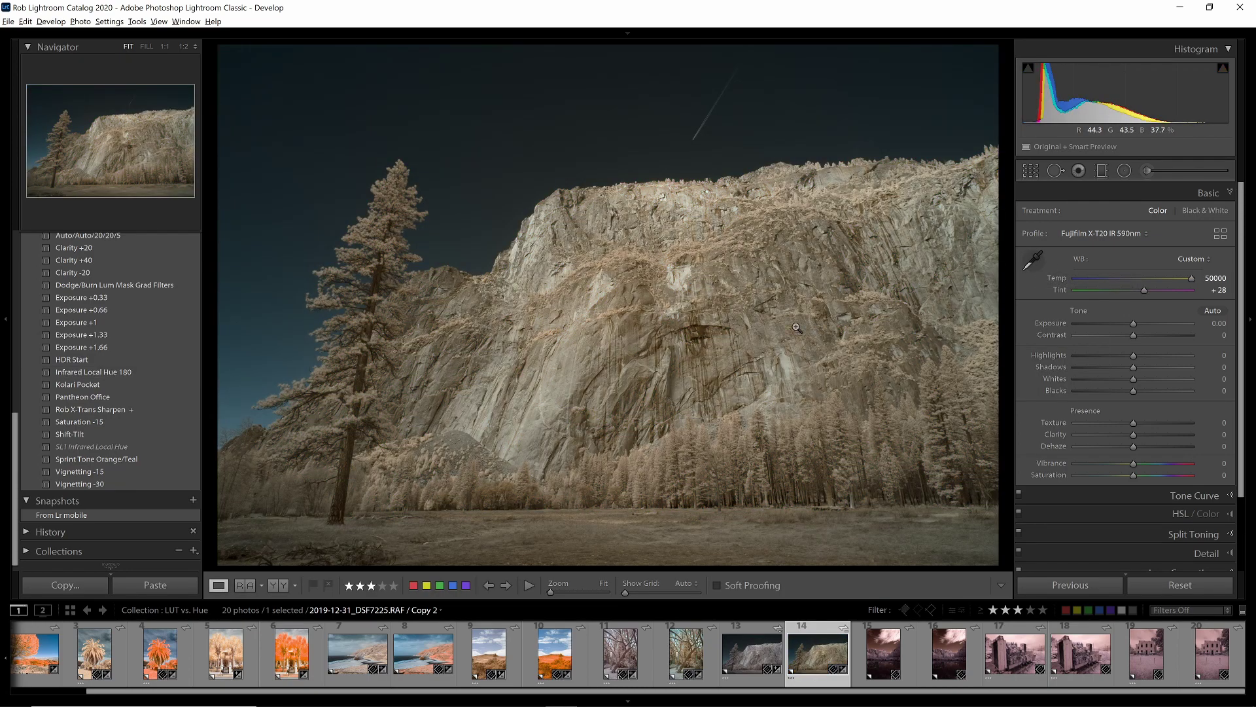
{"action": "left_click", "coordinate": [748, 680], "text": "ctrl"}
Show the LUT and Local Hue cliff copies side by side in Compare view.
{"action": "key", "text": "c"}
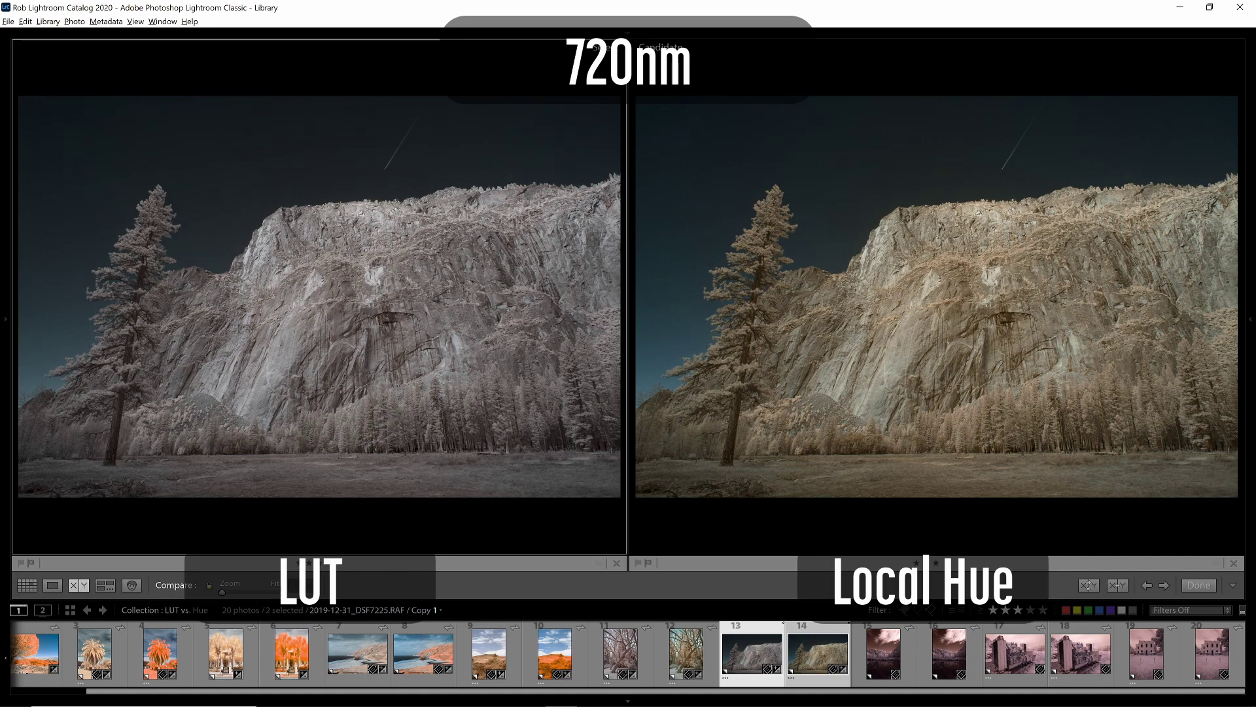
Back in Develop, open the valley photo and apply the X-T20 IR Invert 720 profile.
{"action": "key", "text": "d"}
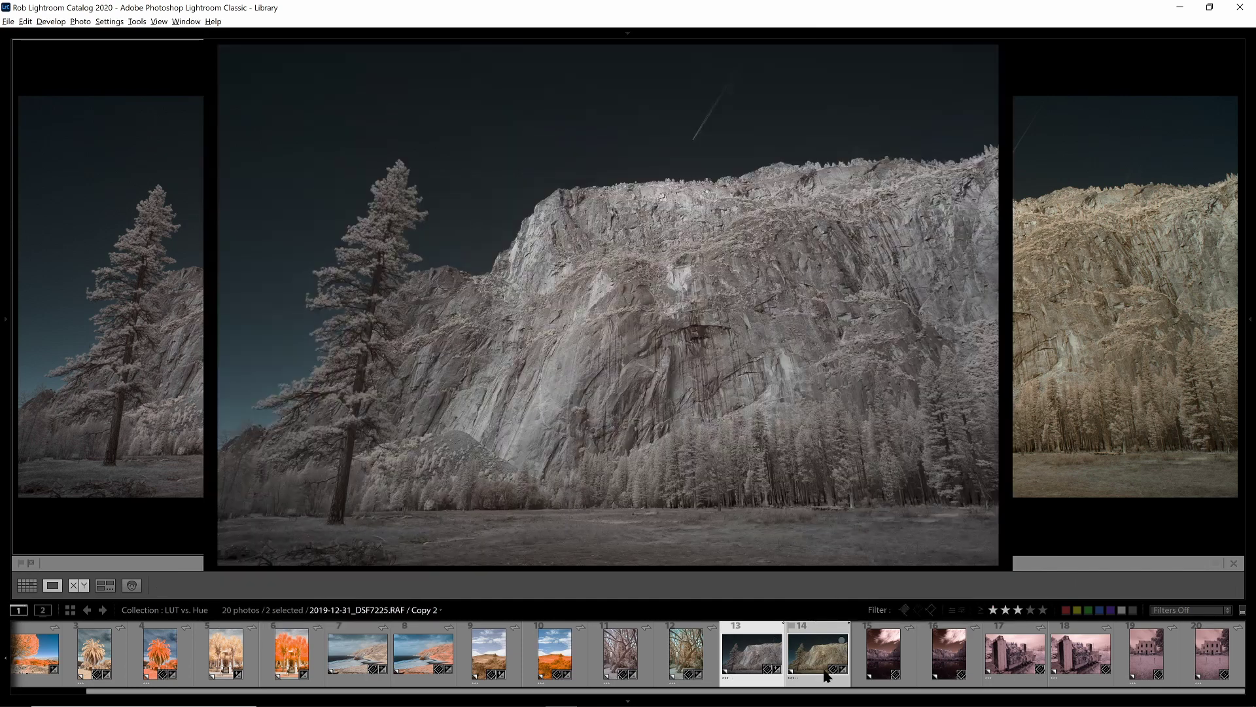
{"action": "left_click", "coordinate": [890, 664]}
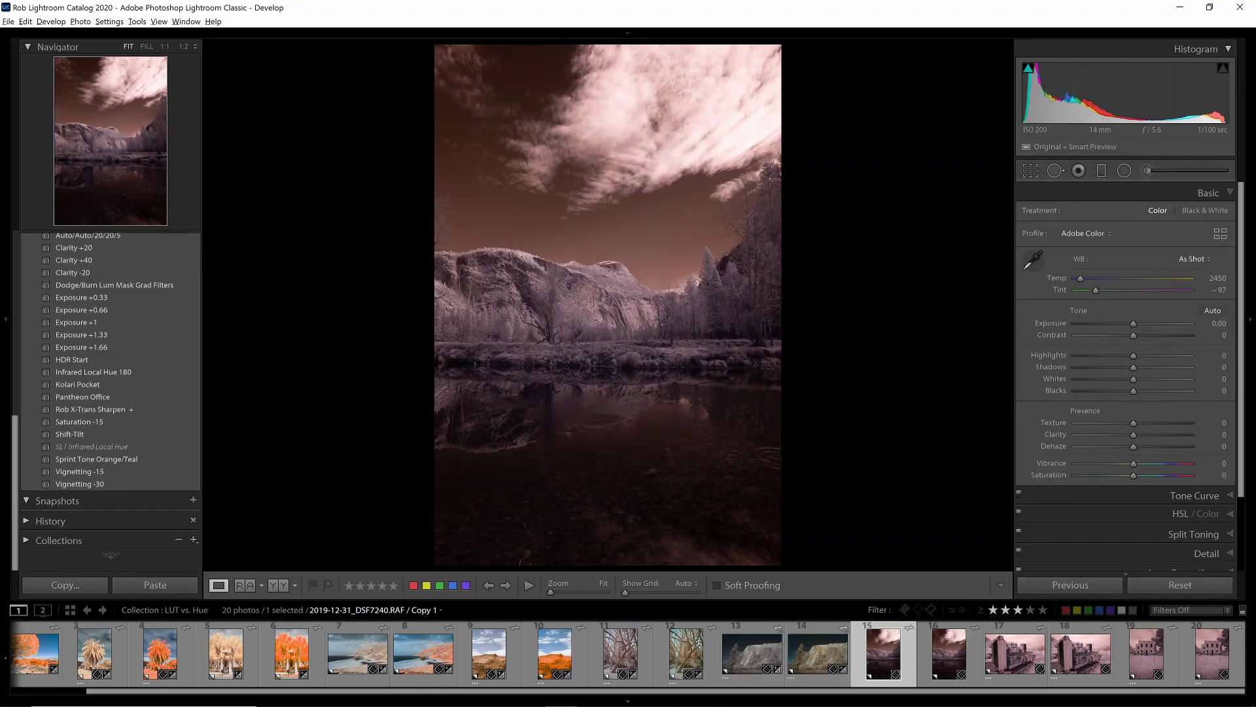
{"action": "left_click", "coordinate": [1221, 233]}
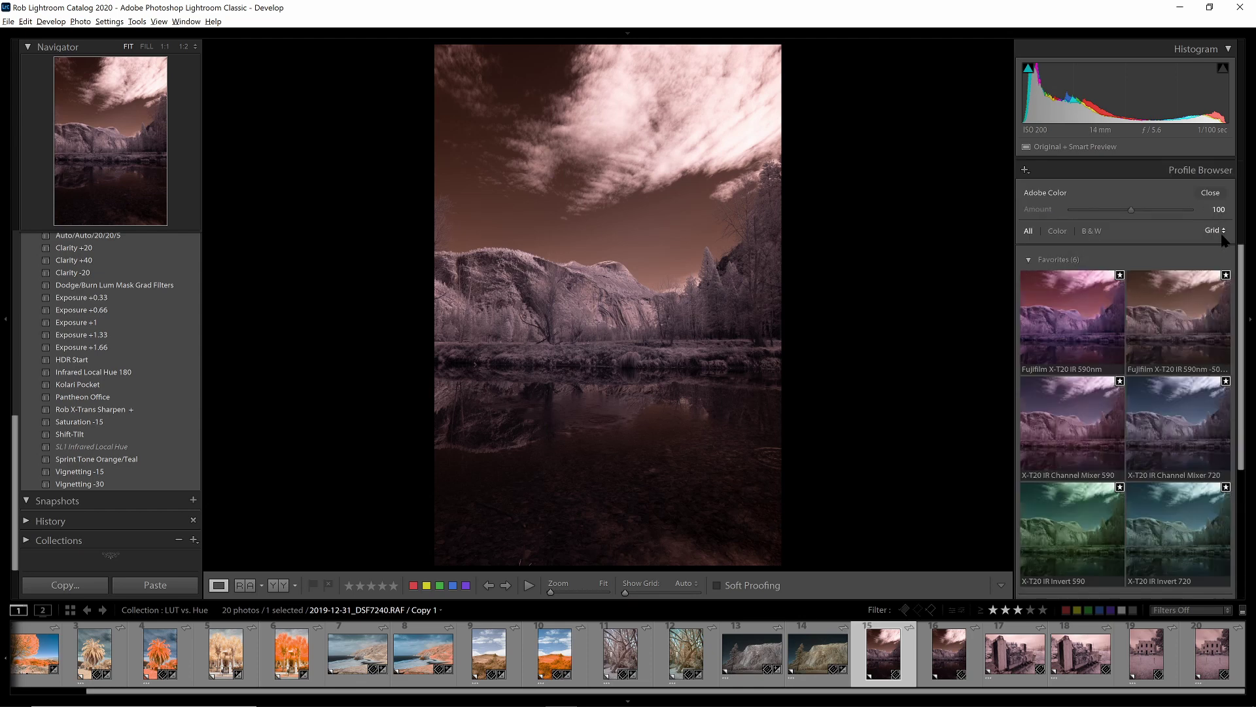
{"action": "left_click", "coordinate": [1192, 526]}
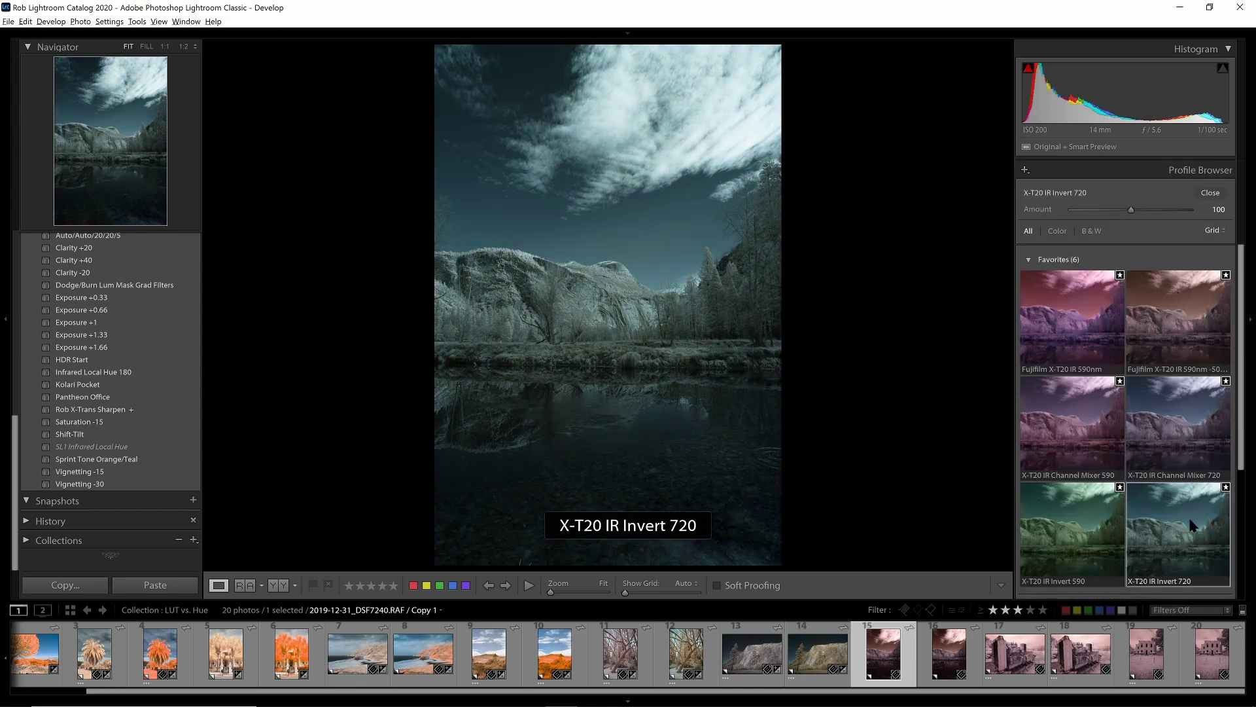
{"action": "left_click", "coordinate": [1210, 193]}
Set its white balance to 3900/−83 from the sky, then select the second valley copy.
{"action": "left_click", "coordinate": [1033, 270]}
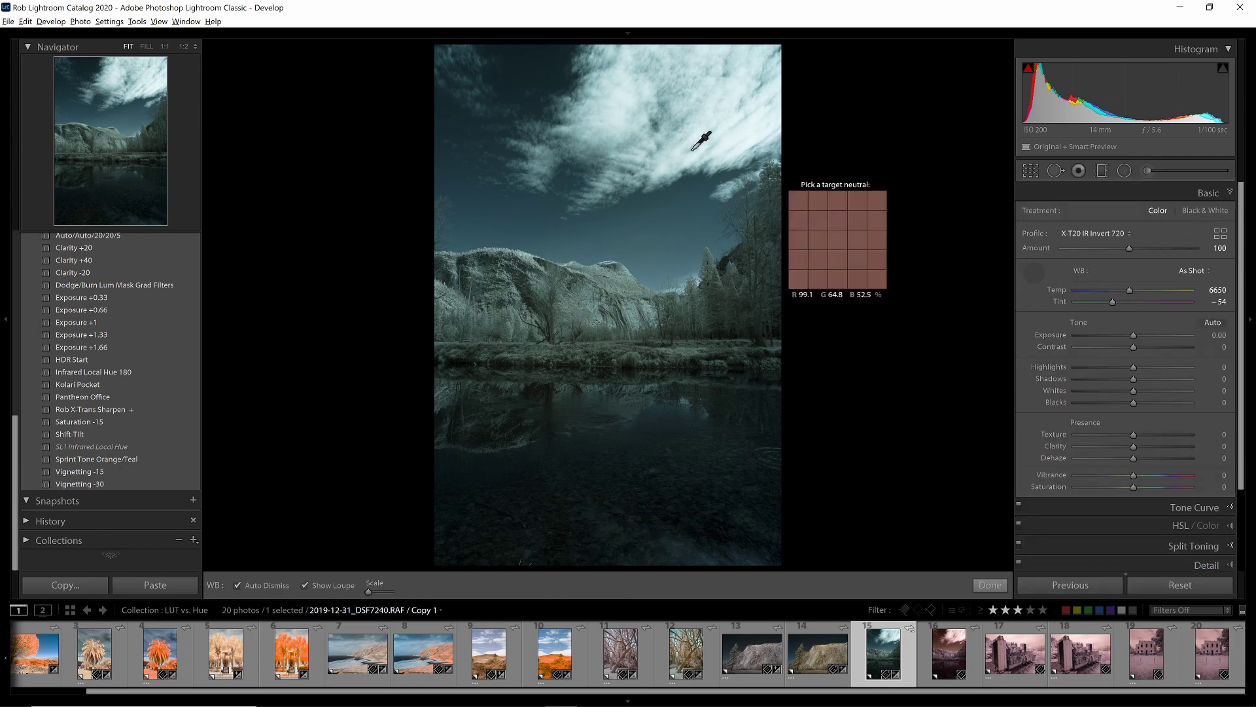
{"action": "left_click", "coordinate": [757, 130]}
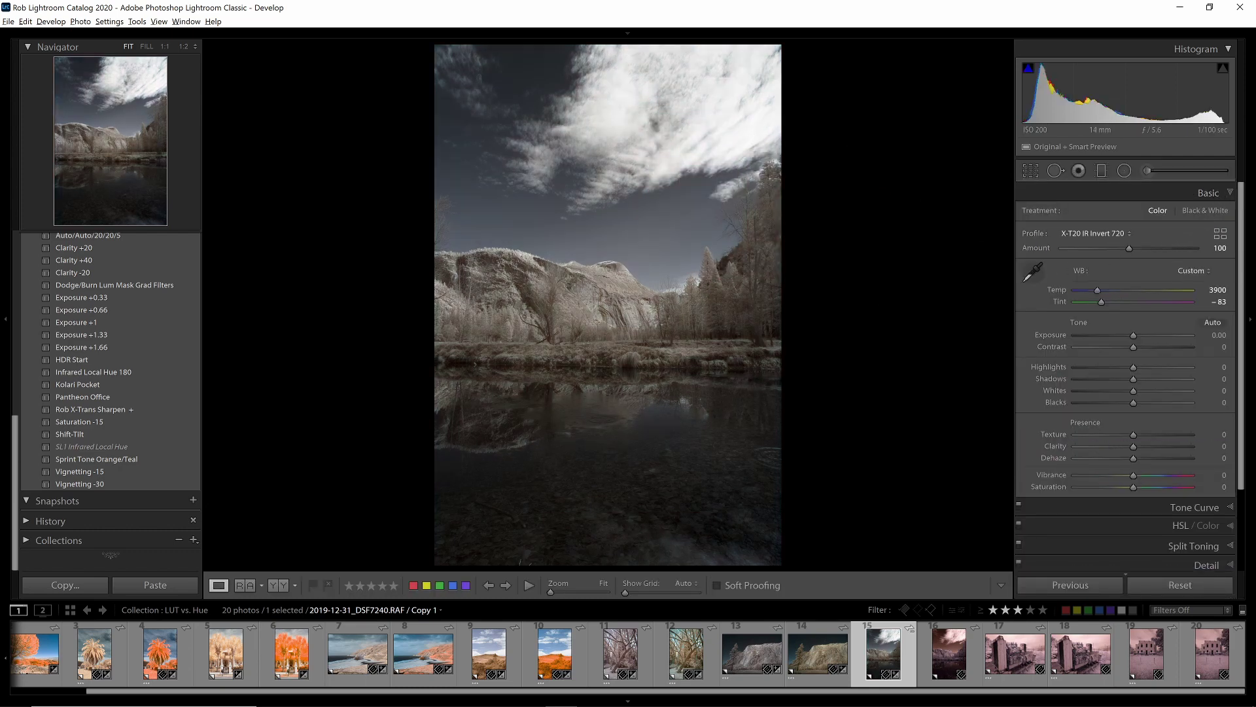
{"action": "left_click", "coordinate": [942, 655]}
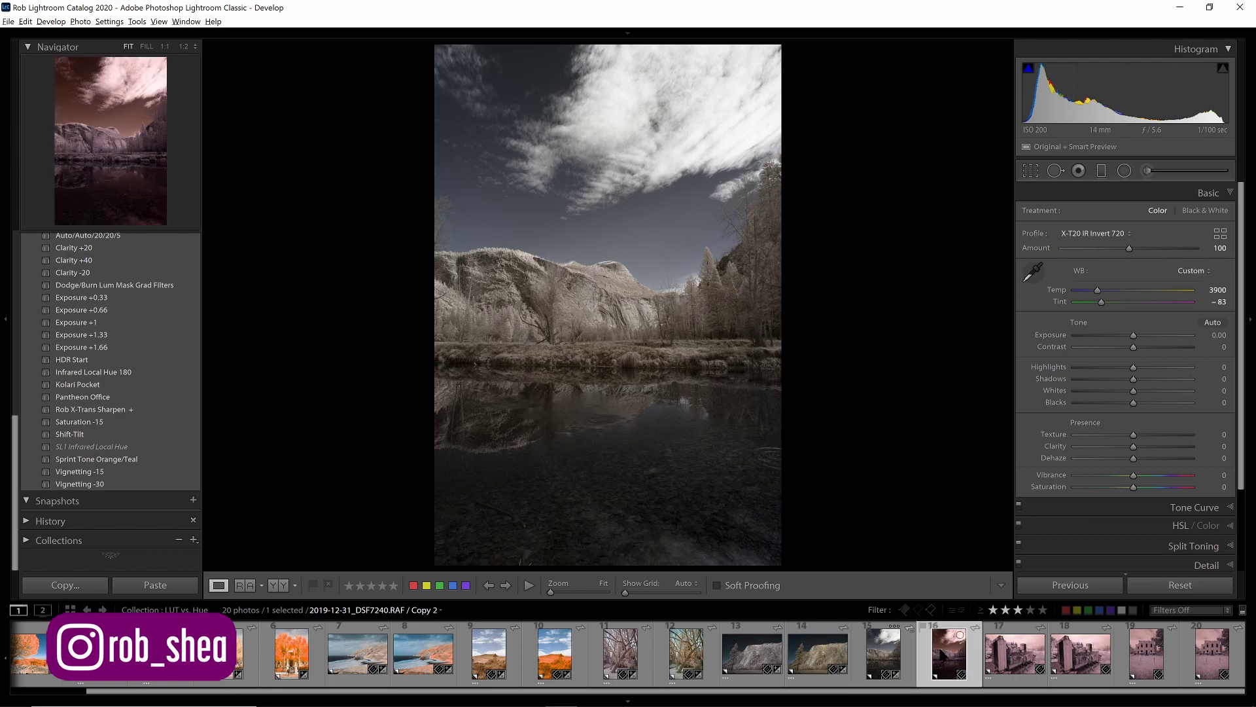
Apply the Fujifilm X-T20 IR 590nm -50 Temp profile and set white balance from the sky.
{"action": "left_click", "coordinate": [1220, 234]}
{"action": "left_click", "coordinate": [1193, 330]}
{"action": "left_click", "coordinate": [1211, 192]}
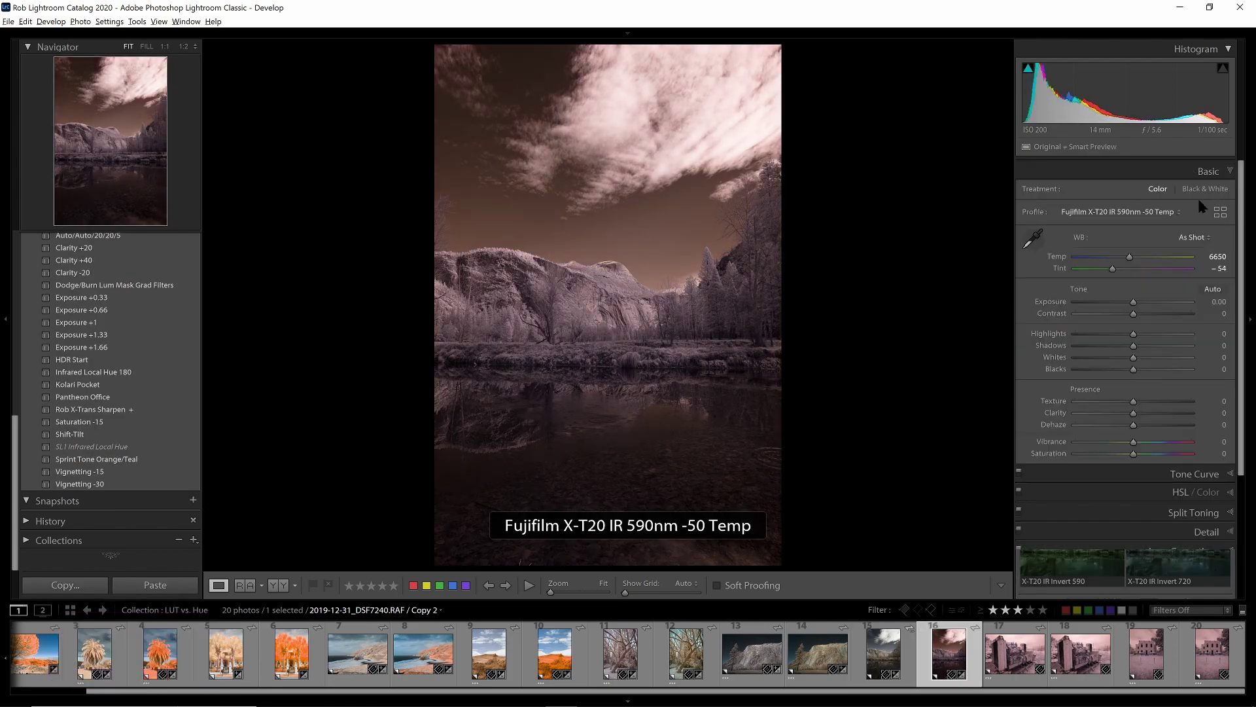
{"action": "key", "text": "w"}
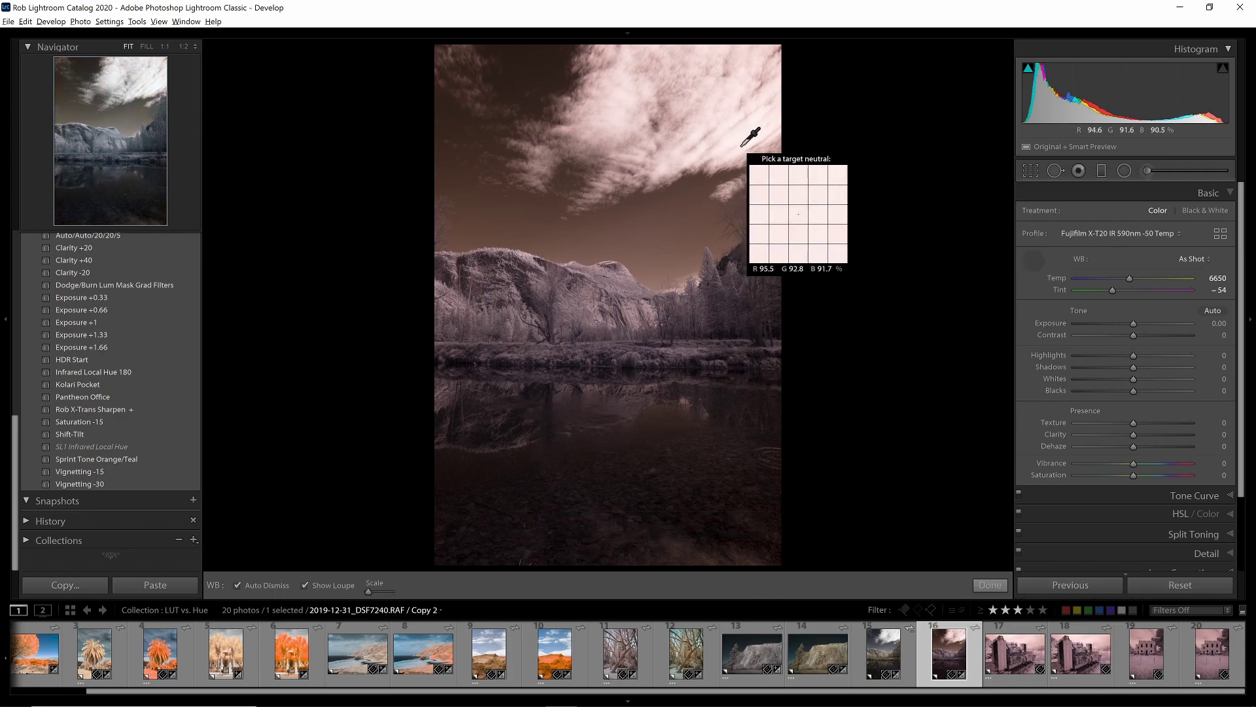
{"action": "left_click", "coordinate": [740, 159]}
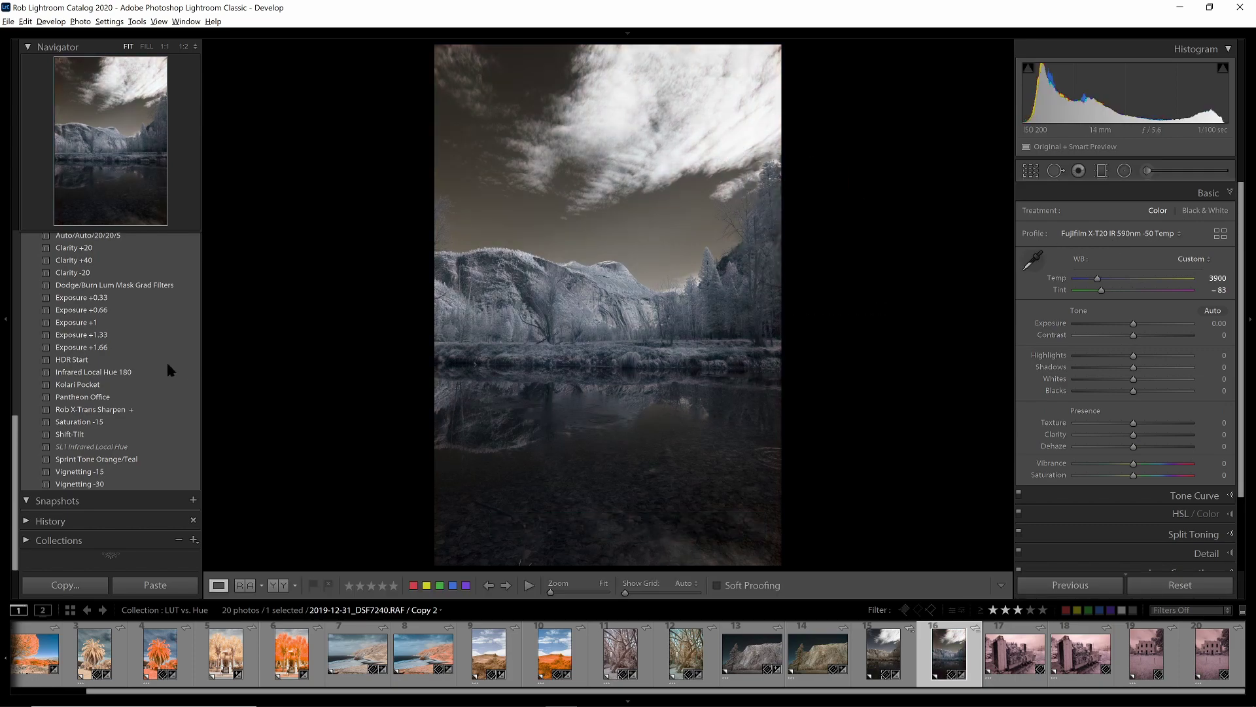
Apply Infrared Local Hue 180, re-sample the sky, and compare both valley copies side by side.
{"action": "left_click", "coordinate": [115, 372]}
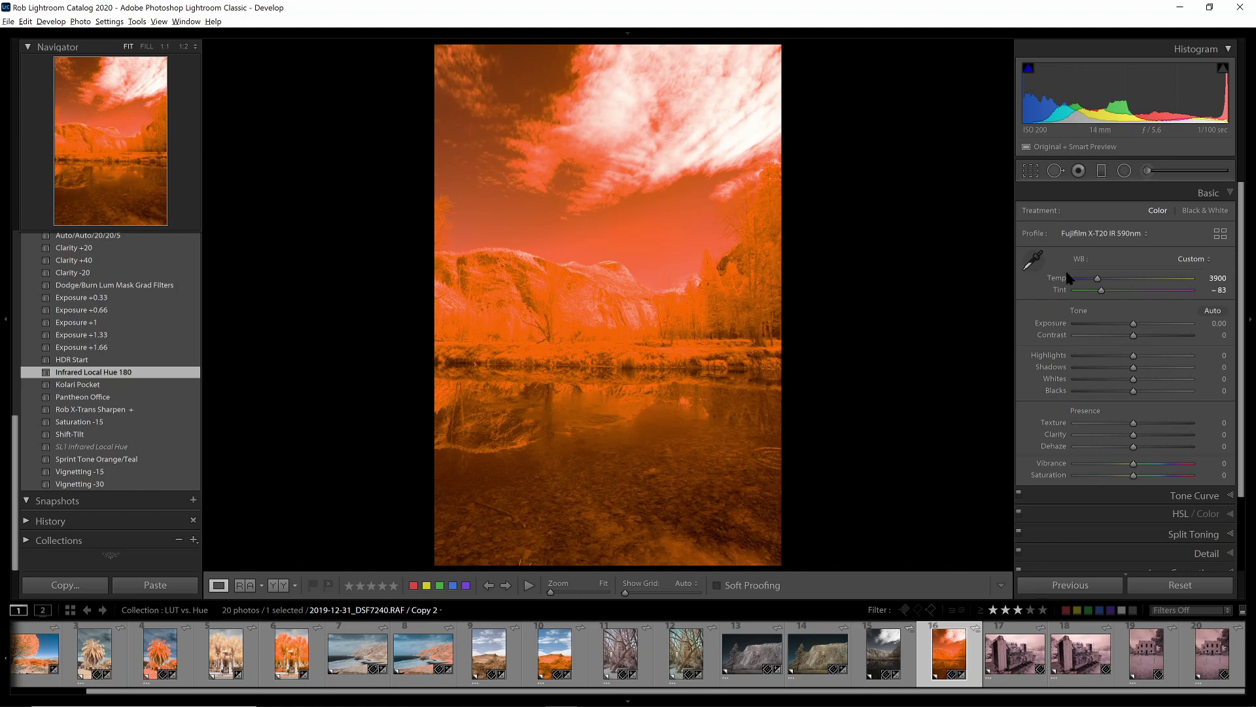
{"action": "left_click", "coordinate": [1033, 260]}
{"action": "left_click", "coordinate": [752, 138]}
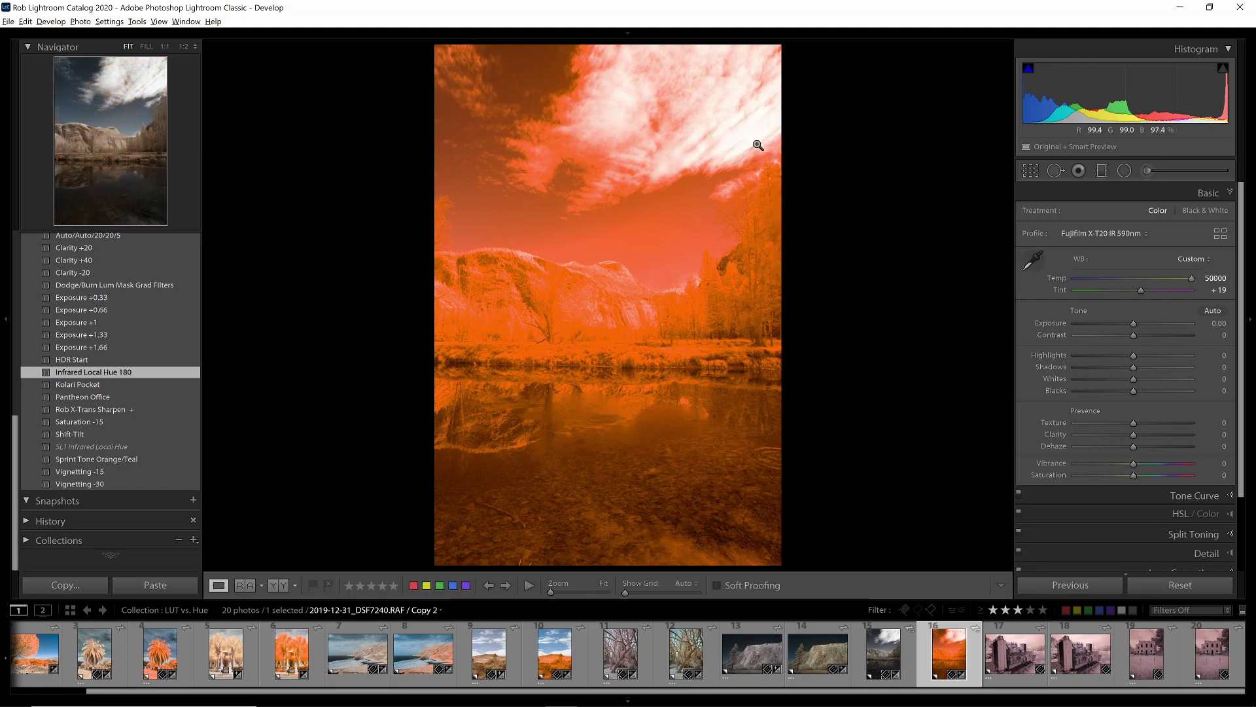
{"action": "left_click", "coordinate": [903, 647], "text": "ctrl"}
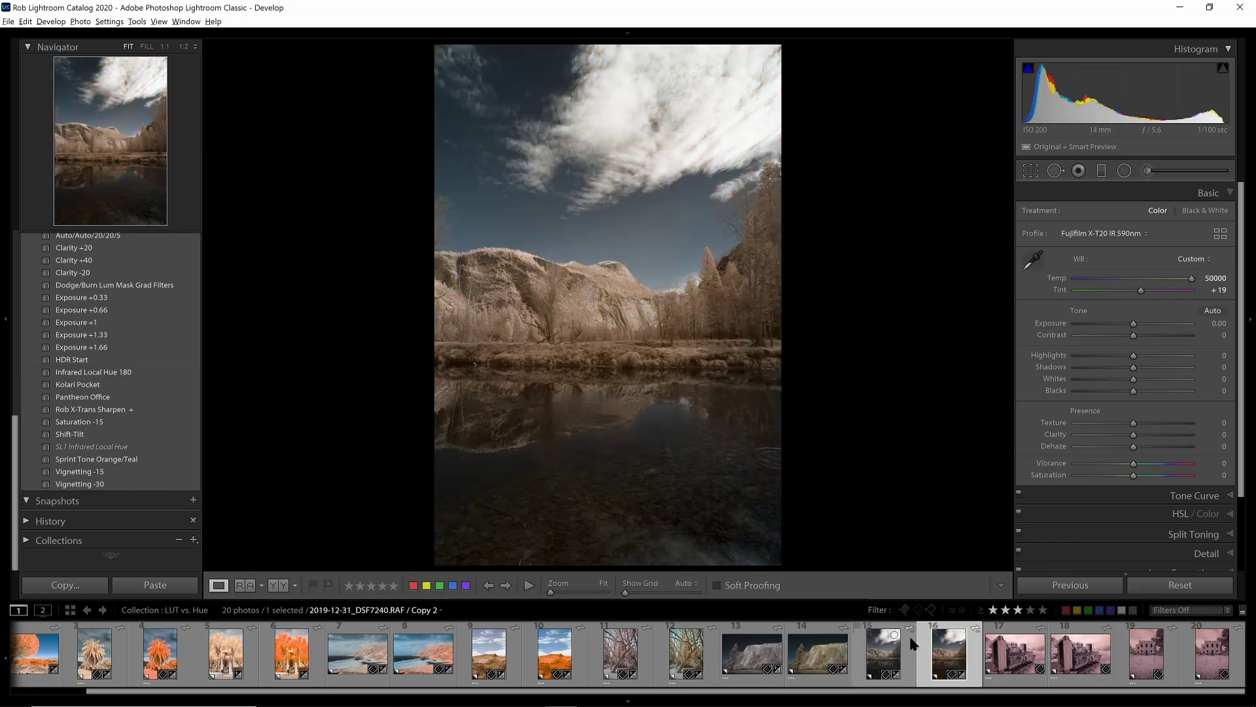
{"action": "key", "text": "c"}
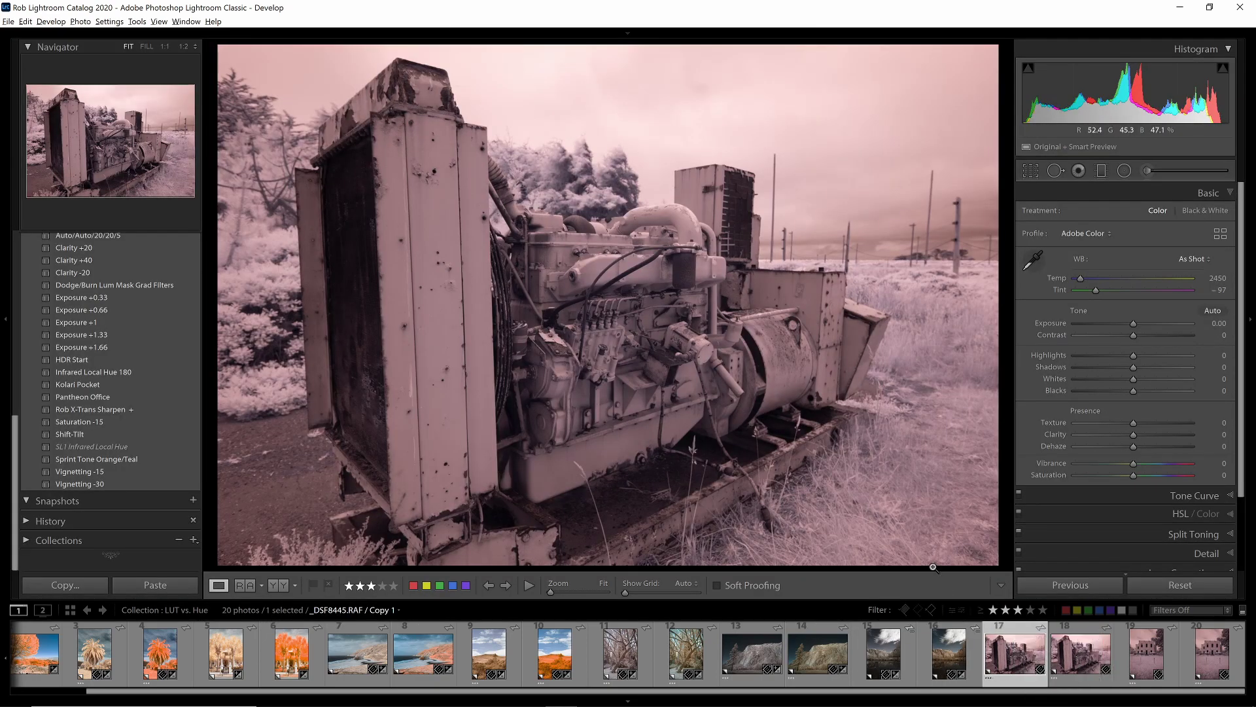
Apply the X-T20 IR Invert 720 profile and a sky-sampled 4150/-85 white balance, then advance to photo 18.
{"action": "left_click", "coordinate": [1221, 234]}
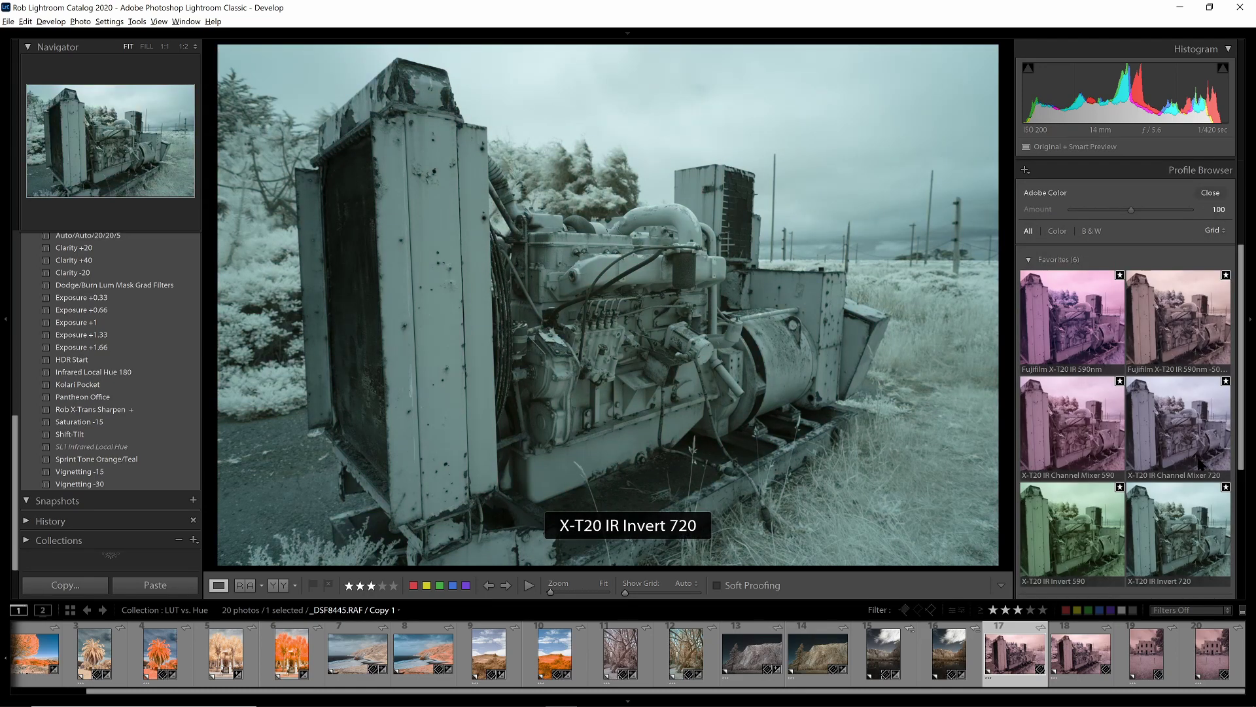
{"action": "left_click", "coordinate": [1187, 517]}
{"action": "left_click", "coordinate": [1210, 193]}
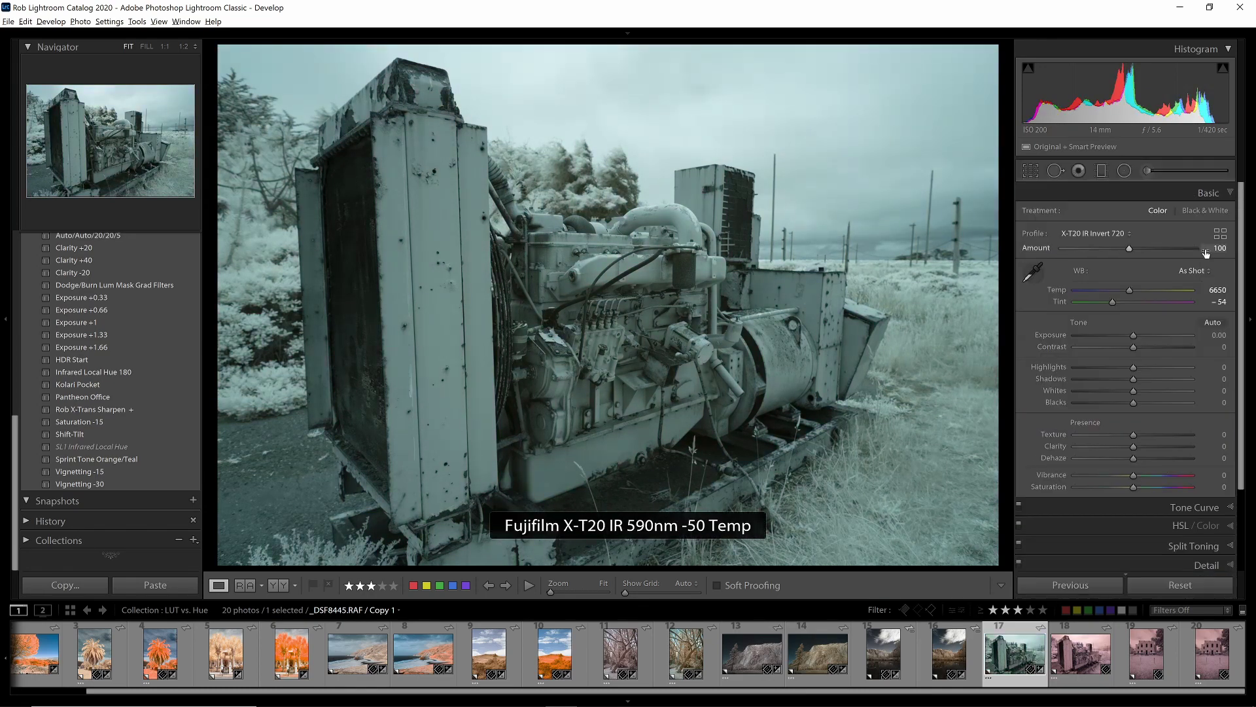
{"action": "left_click", "coordinate": [1032, 272]}
{"action": "left_click", "coordinate": [864, 233]}
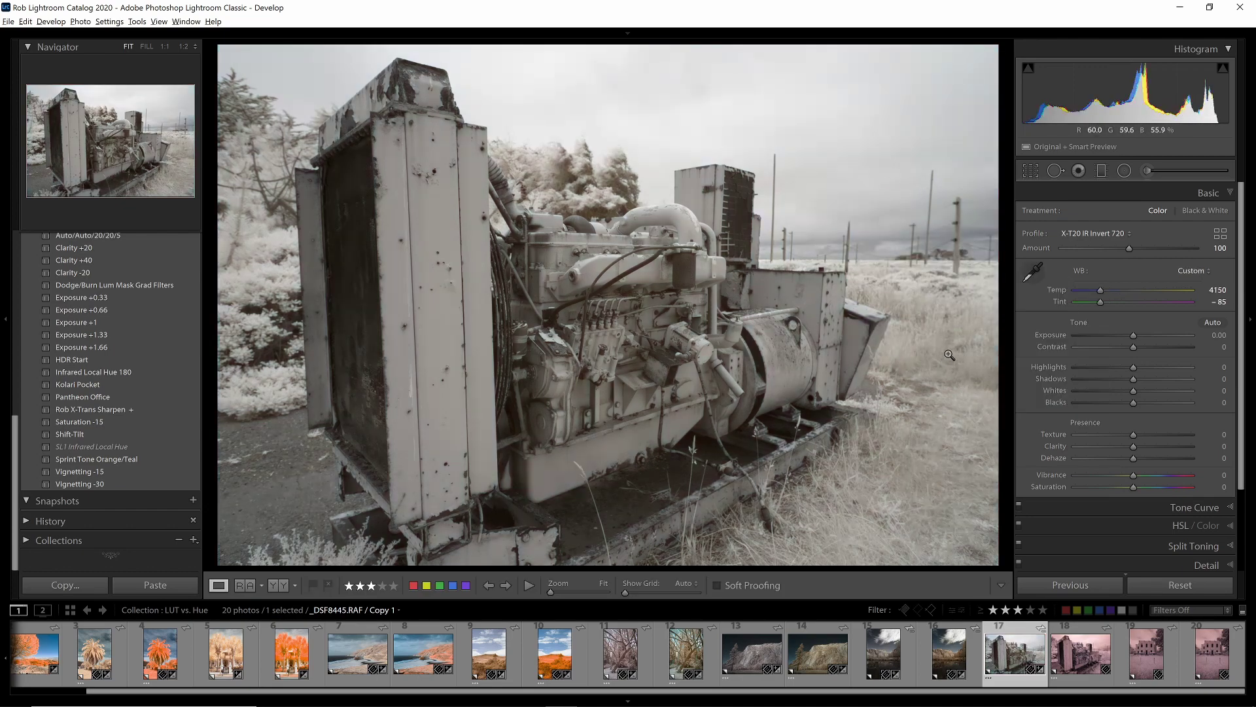
{"action": "key", "text": "Right"}
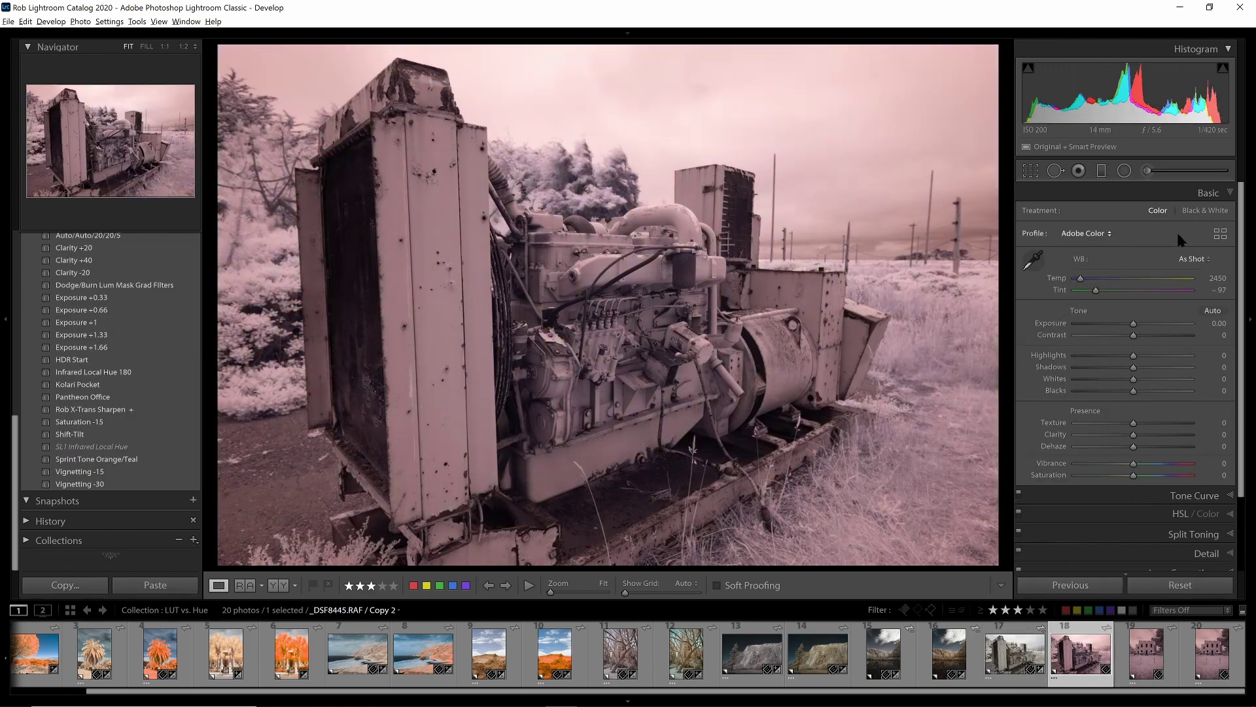
Apply the Fujifilm X-T20 IR 590nm -50 Temp profile and neutralise the white balance on the sky.
{"action": "left_click", "coordinate": [1218, 237]}
{"action": "left_click", "coordinate": [1185, 308]}
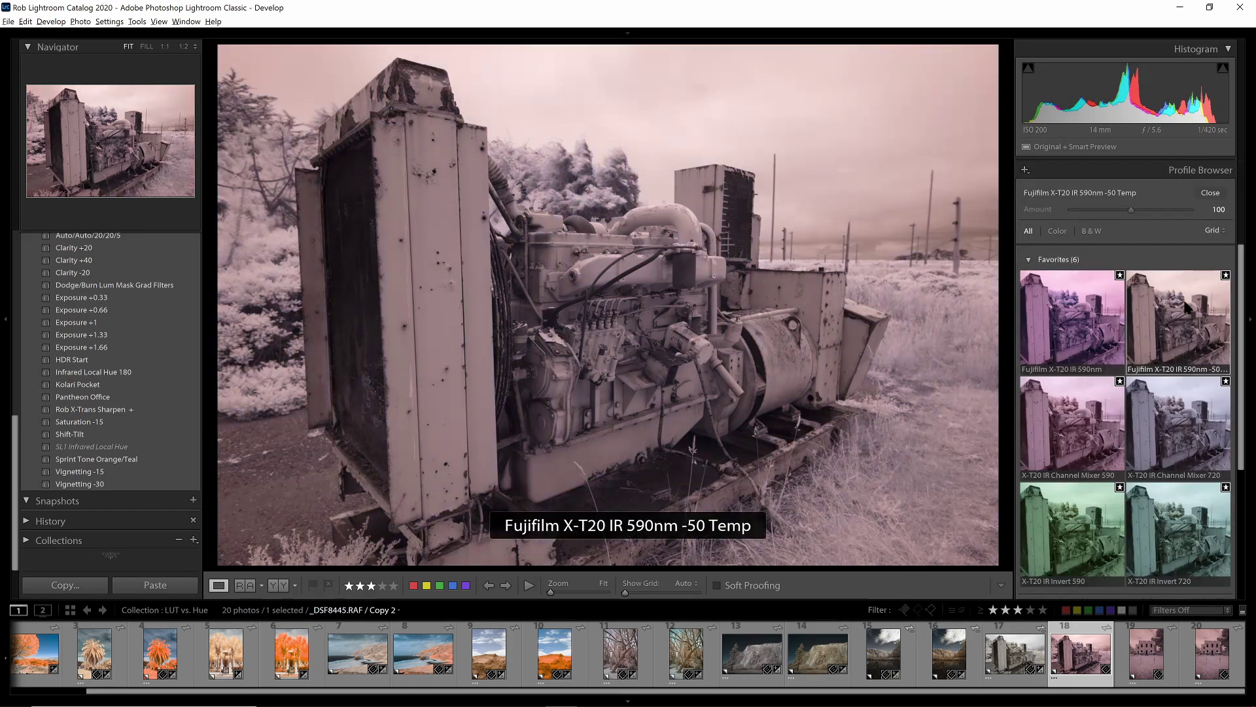
{"action": "left_click", "coordinate": [1210, 192]}
{"action": "left_click", "coordinate": [1034, 261]}
{"action": "left_click", "coordinate": [867, 214]}
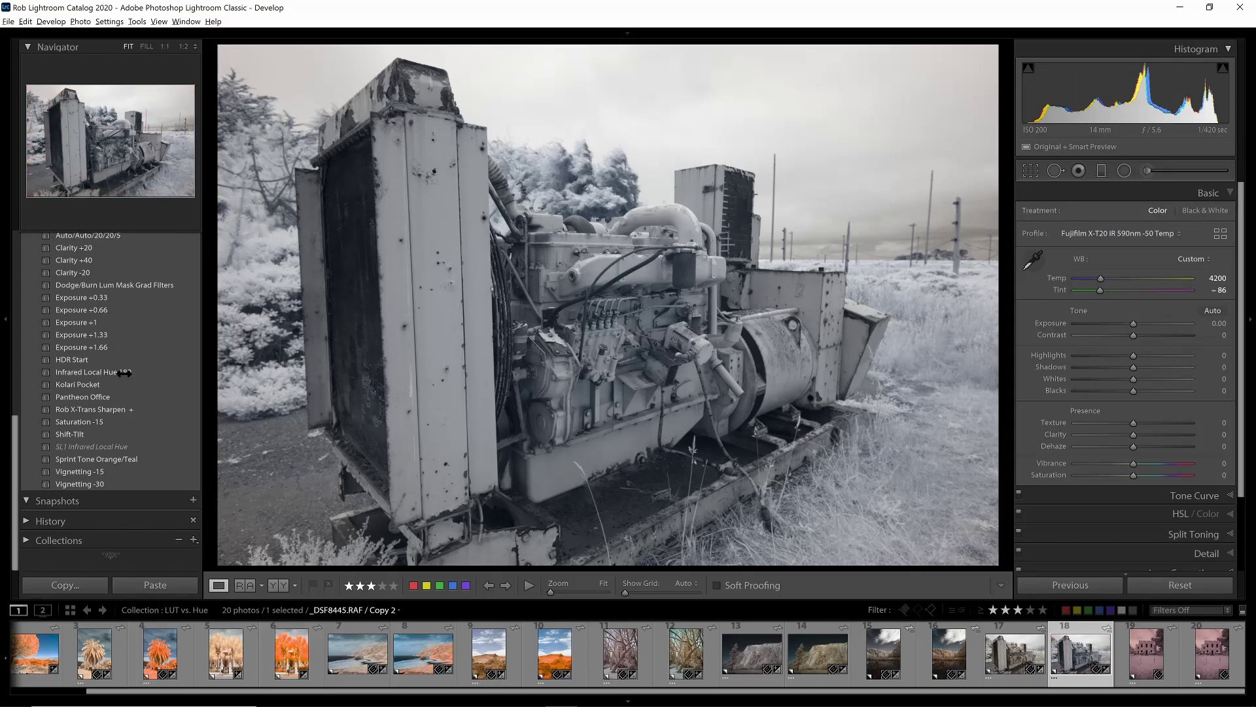
Add the Infrared Local Hue 180 preset and resample the white balance to 50000/+28.
{"action": "left_click", "coordinate": [98, 372]}
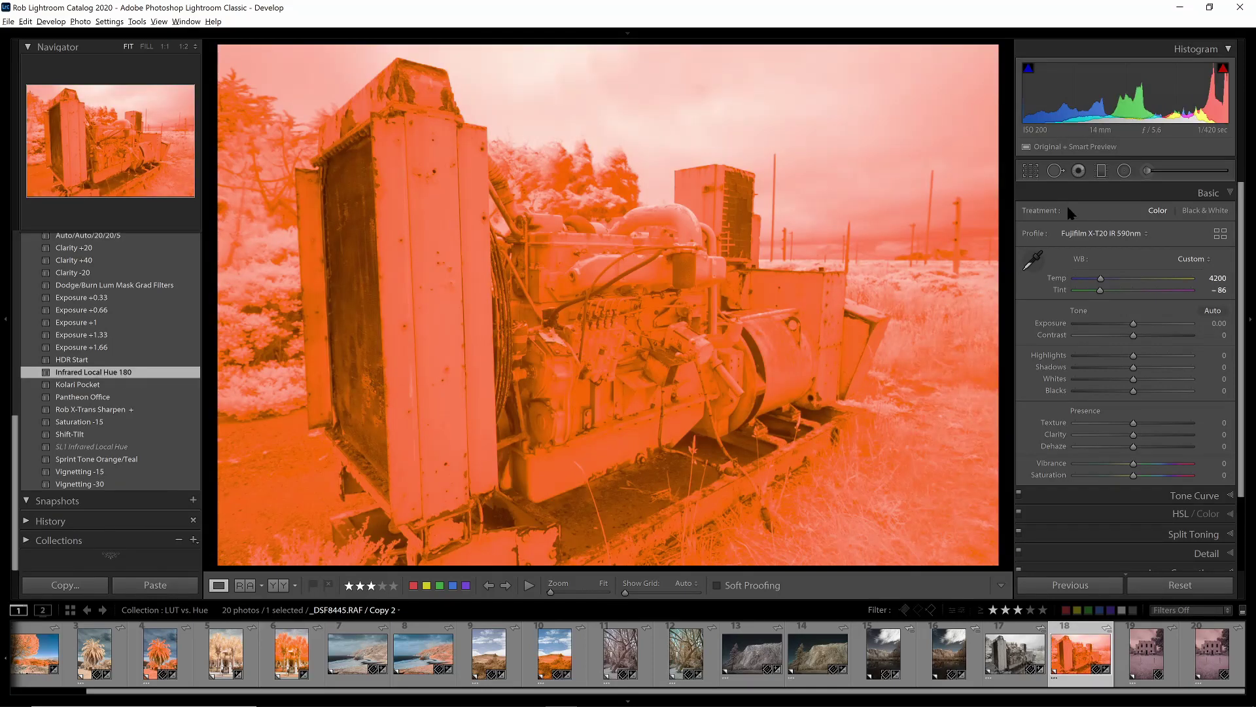
{"action": "left_click", "coordinate": [1033, 260]}
{"action": "left_click", "coordinate": [925, 277]}
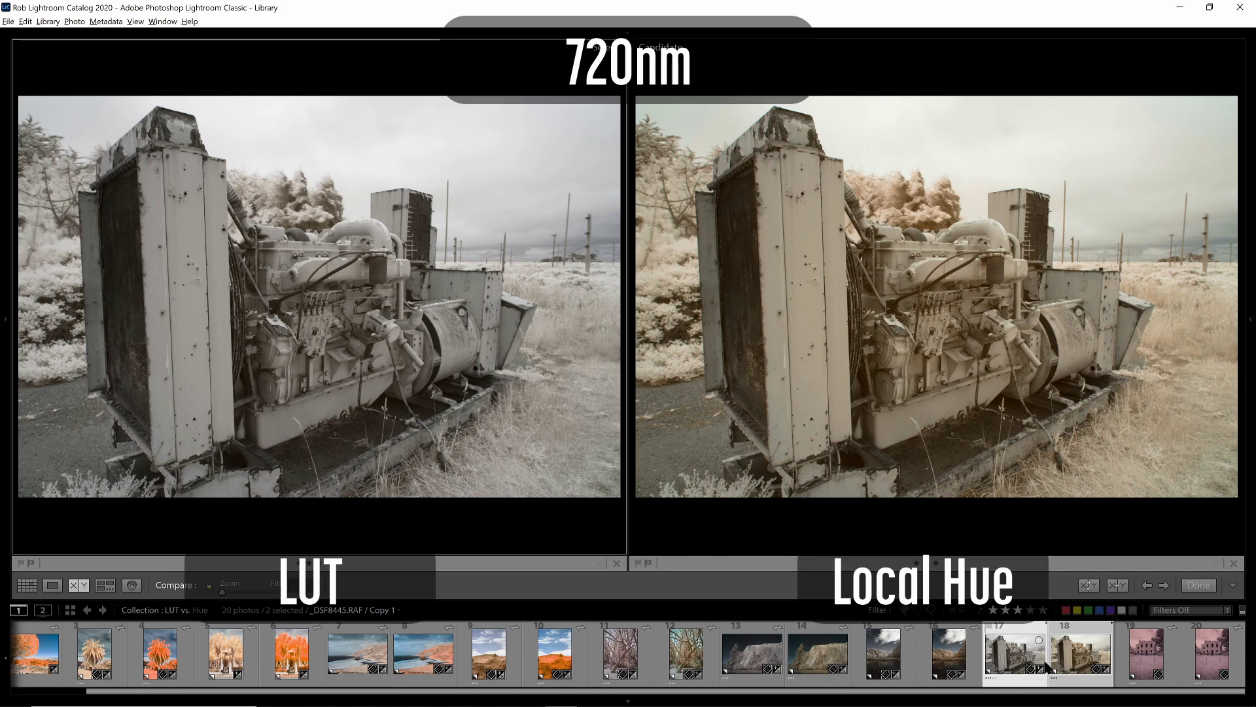
Back in Develop, select the first house copy and give it the X-T20 IR Channel Mixer 720 profile.
{"action": "key", "text": "d"}
{"action": "left_click", "coordinate": [1120, 650]}
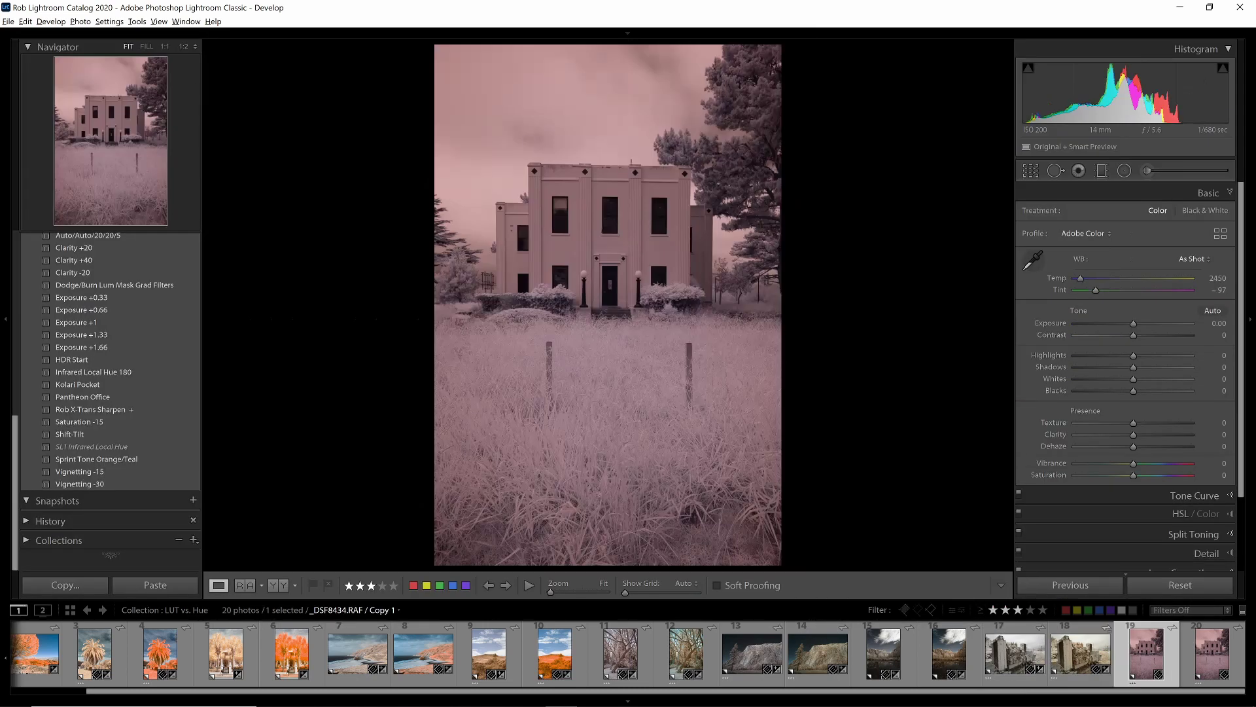
{"action": "left_click", "coordinate": [1220, 233]}
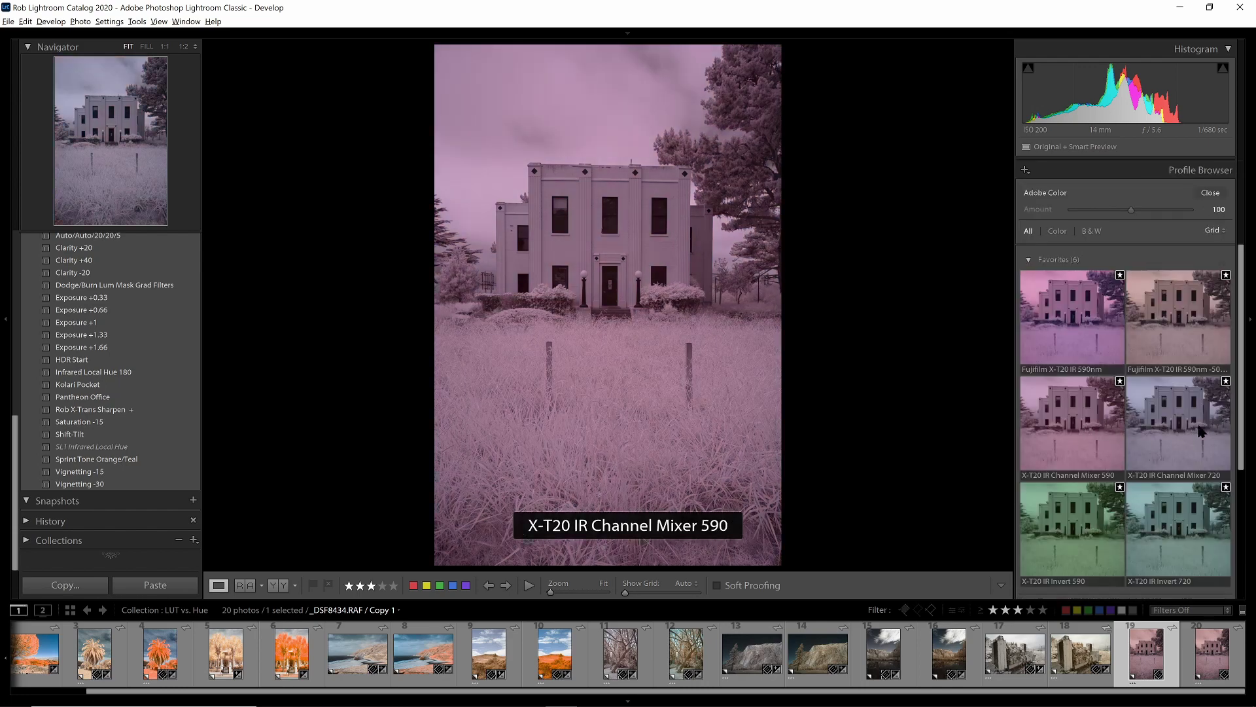
{"action": "left_click", "coordinate": [1091, 434]}
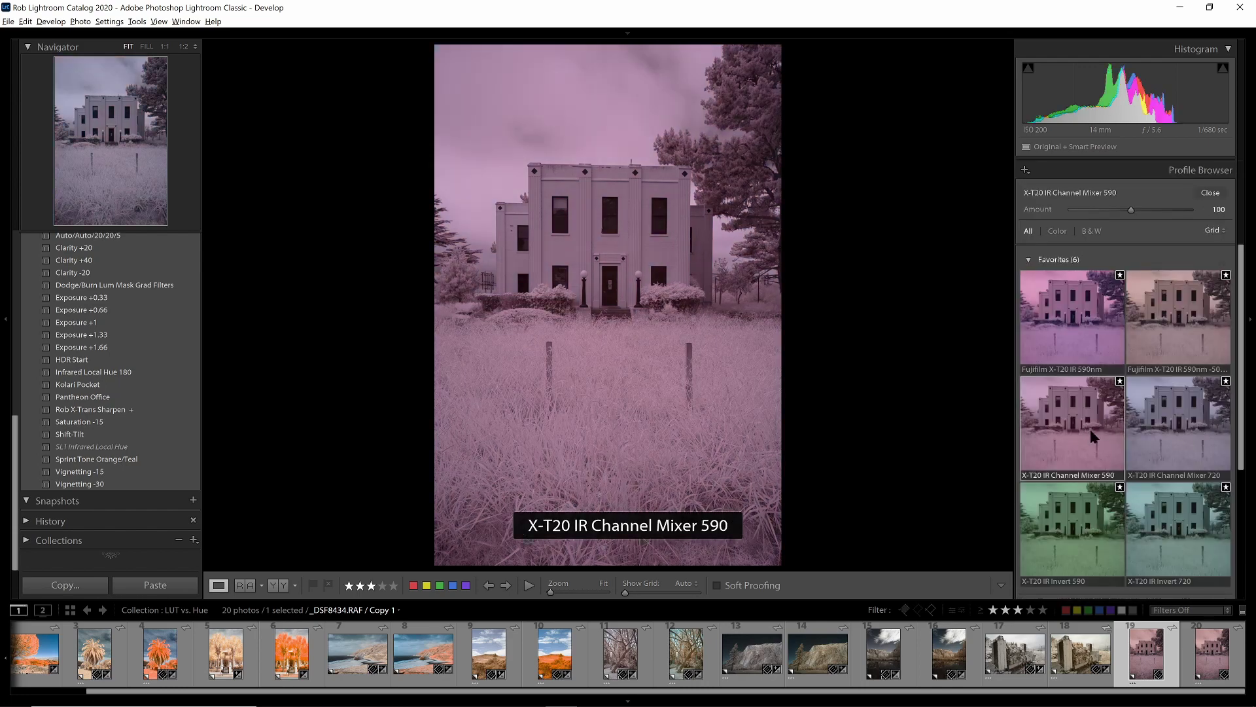
{"action": "left_click", "coordinate": [1191, 429]}
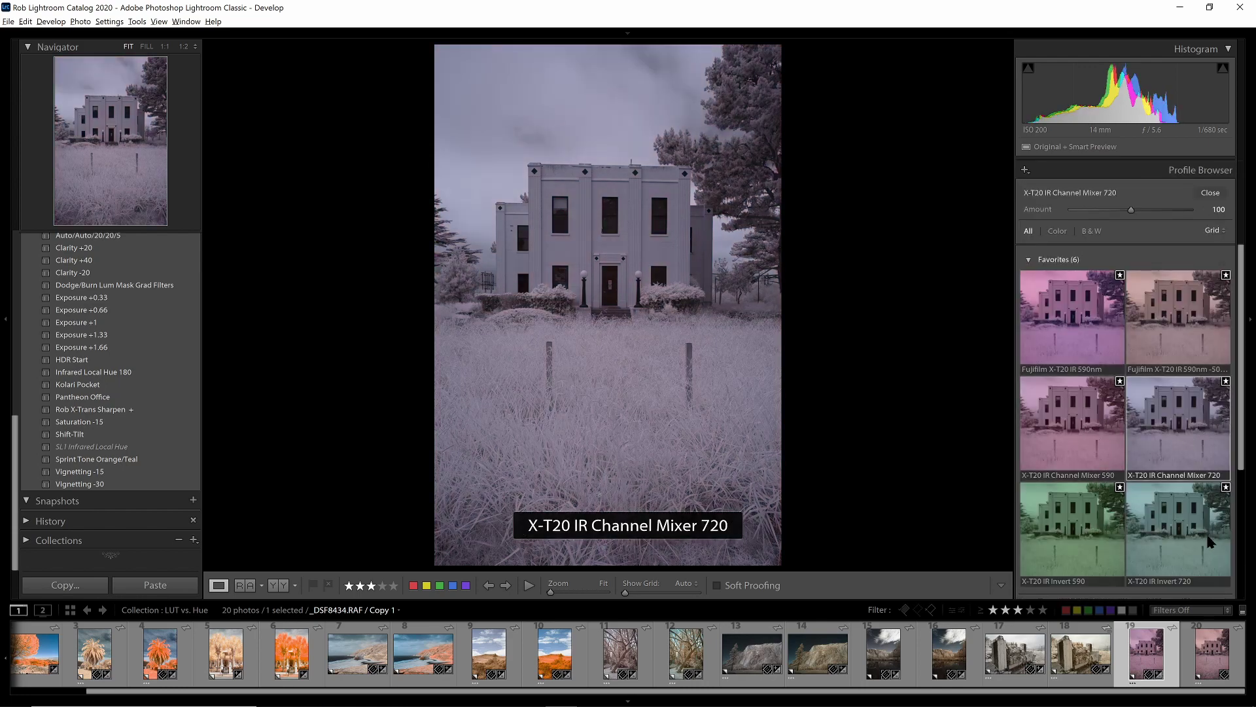
Sample the sky for a 4250/-88 white balance, then advance to the second house copy.
{"action": "left_click", "coordinate": [1207, 193]}
{"action": "left_click", "coordinate": [1039, 270]}
{"action": "left_click", "coordinate": [635, 158]}
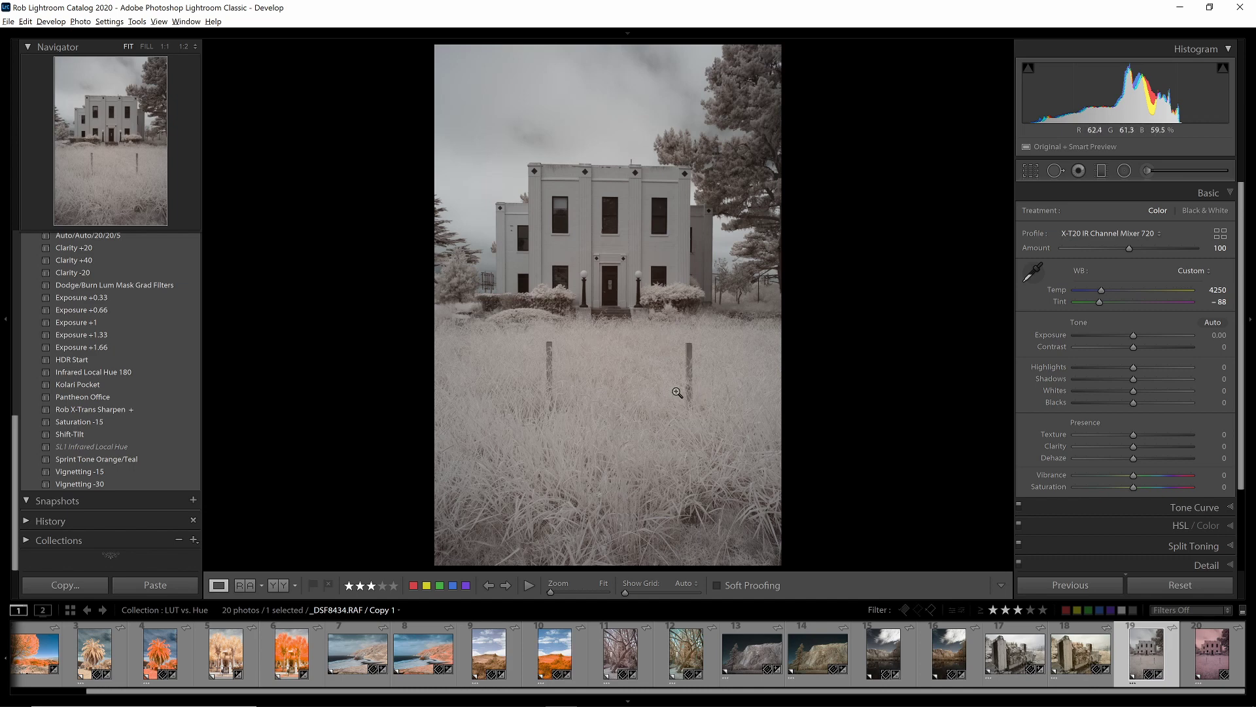
{"action": "key", "text": "Right"}
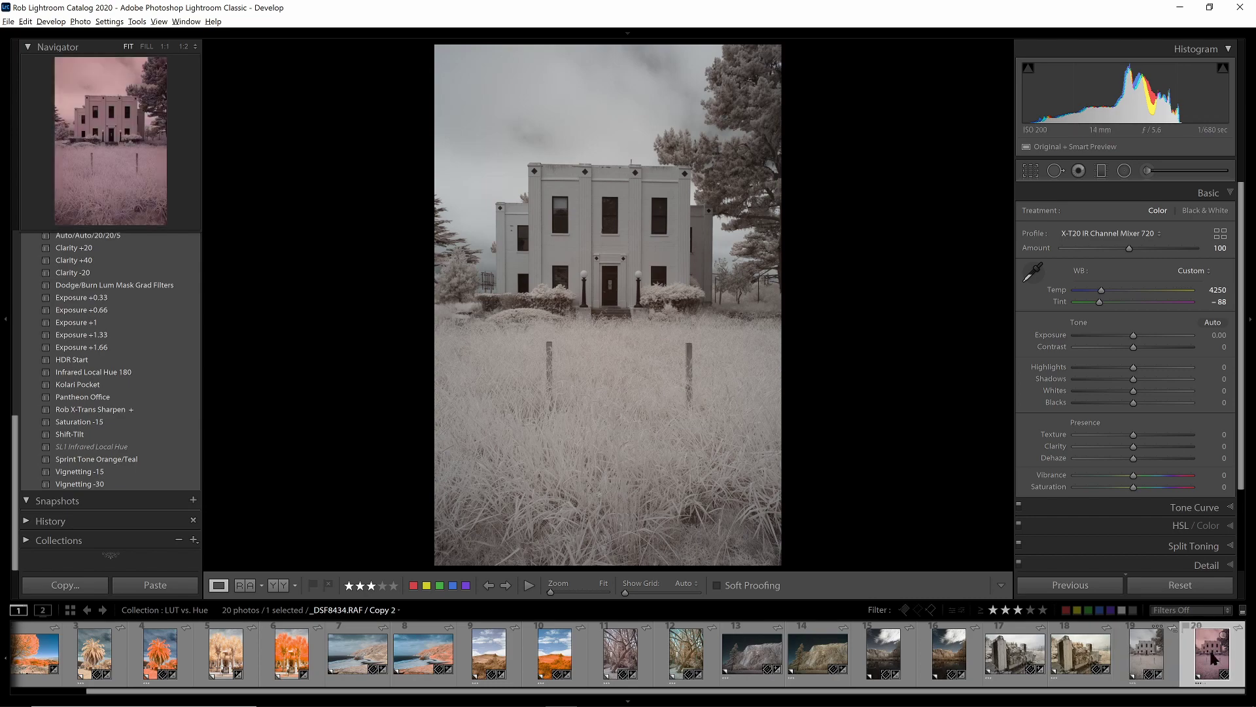
Give the second house copy the Fujifilm X-T20 IR 590nm -50 Temp profile with a sky-neutralised white balance.
{"action": "left_click", "coordinate": [1220, 234]}
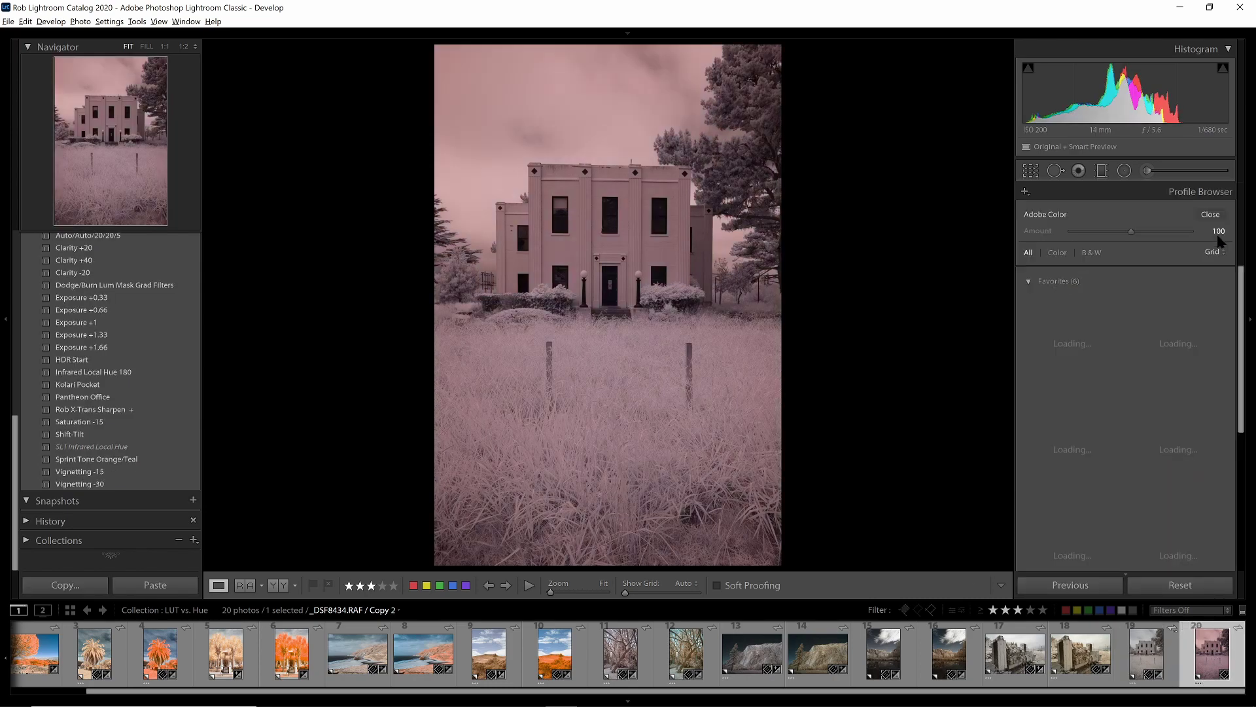
{"action": "left_click", "coordinate": [1206, 289]}
{"action": "left_click", "coordinate": [1211, 192]}
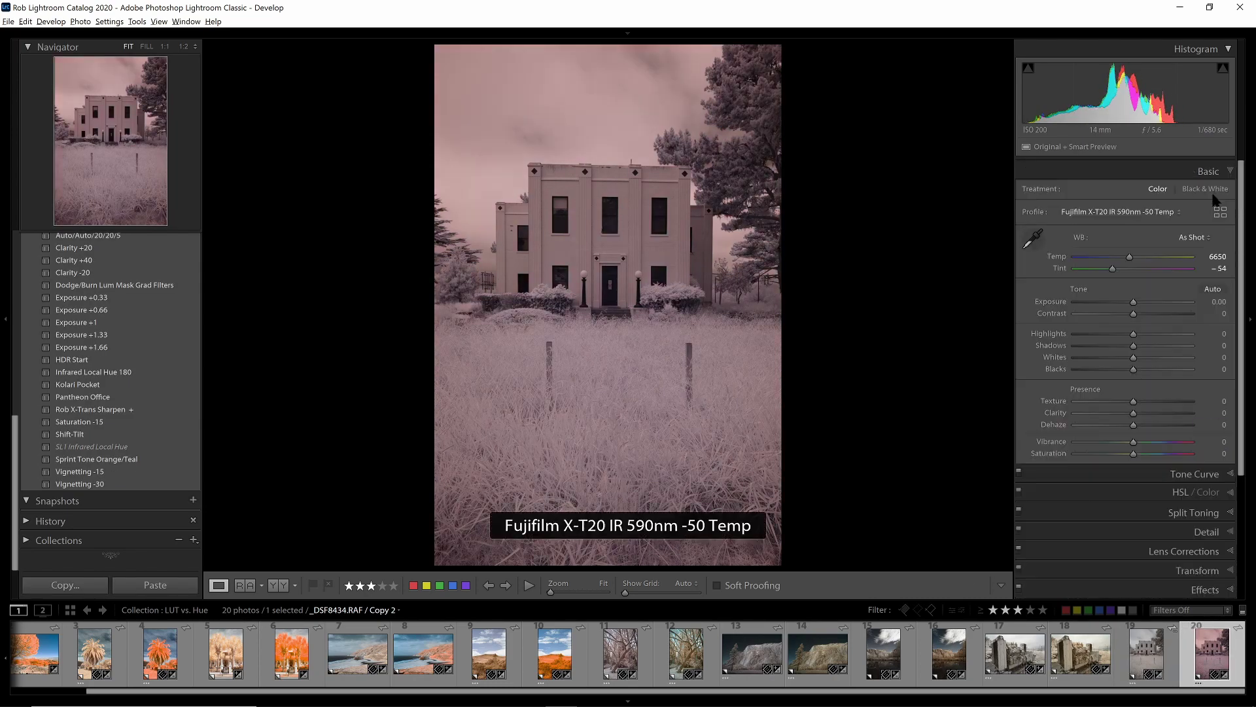
{"action": "left_click", "coordinate": [1033, 260]}
{"action": "left_click", "coordinate": [610, 148]}
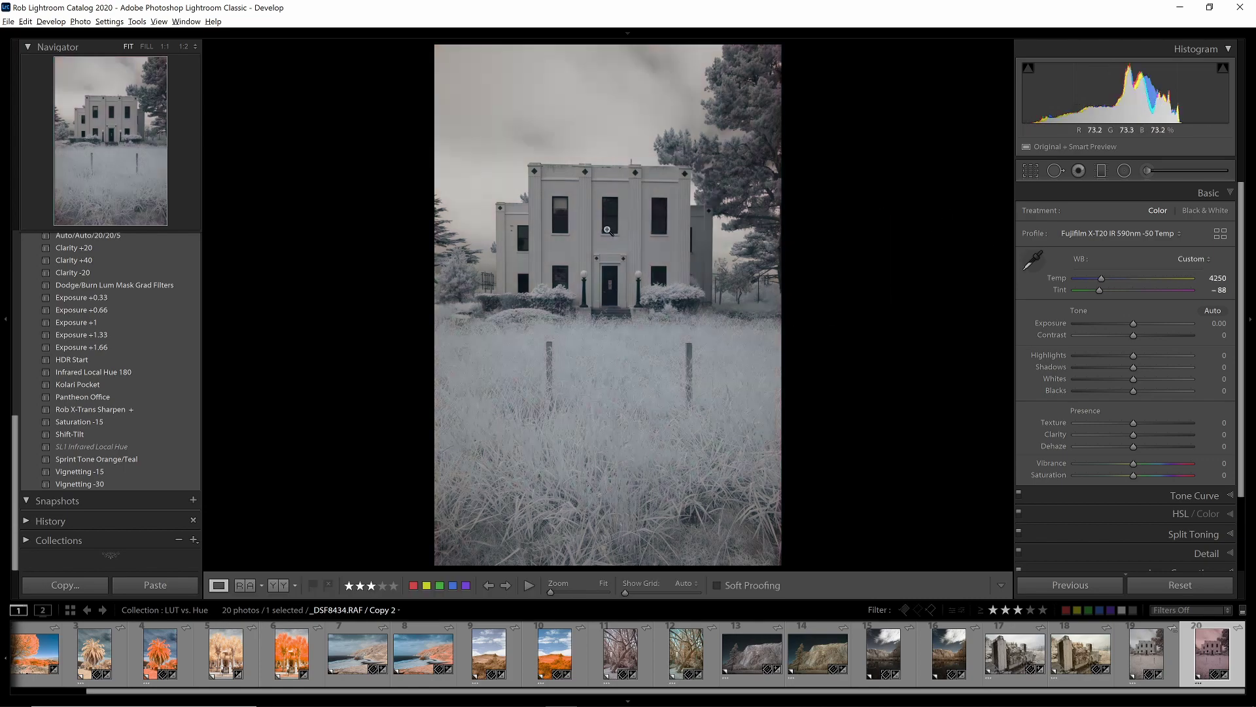
Add the Infrared Local Hue 180 preset and resample the sky for a 50000/+80 white balance.
{"action": "left_click", "coordinate": [146, 371]}
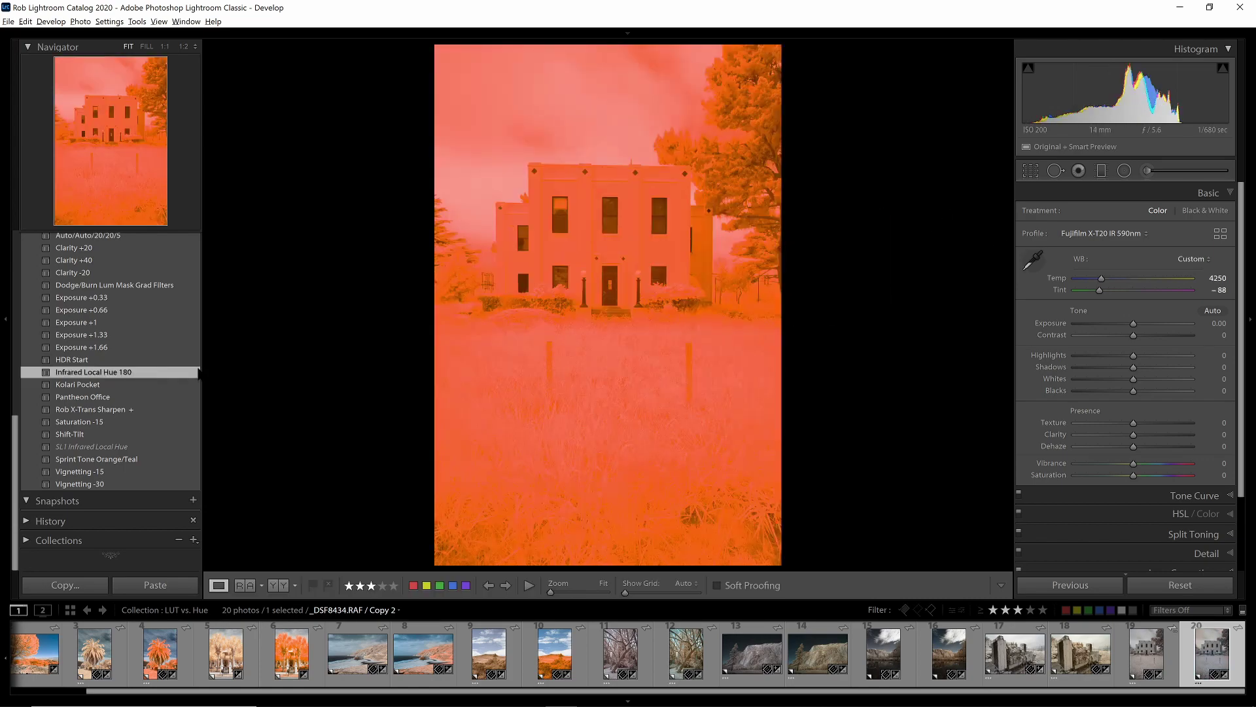
{"action": "key", "text": "w"}
{"action": "left_click", "coordinate": [660, 136]}
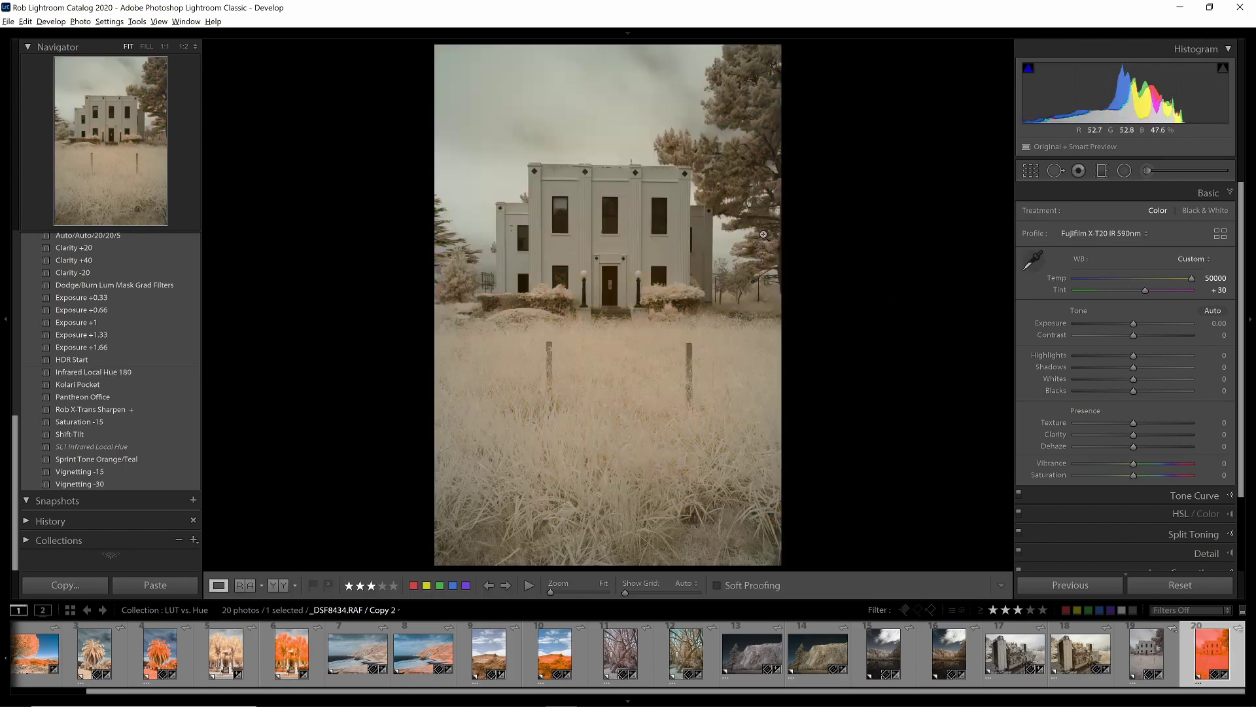